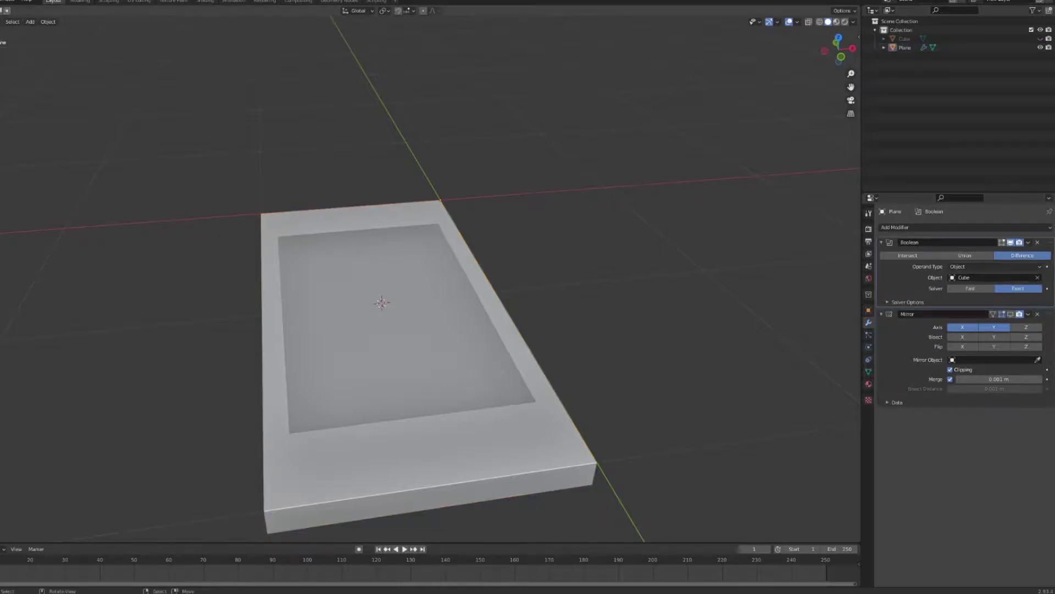
Step: Unhide the cutter cube and add a Solidify modifier to it
left_click(905, 39)
key("alt+h")
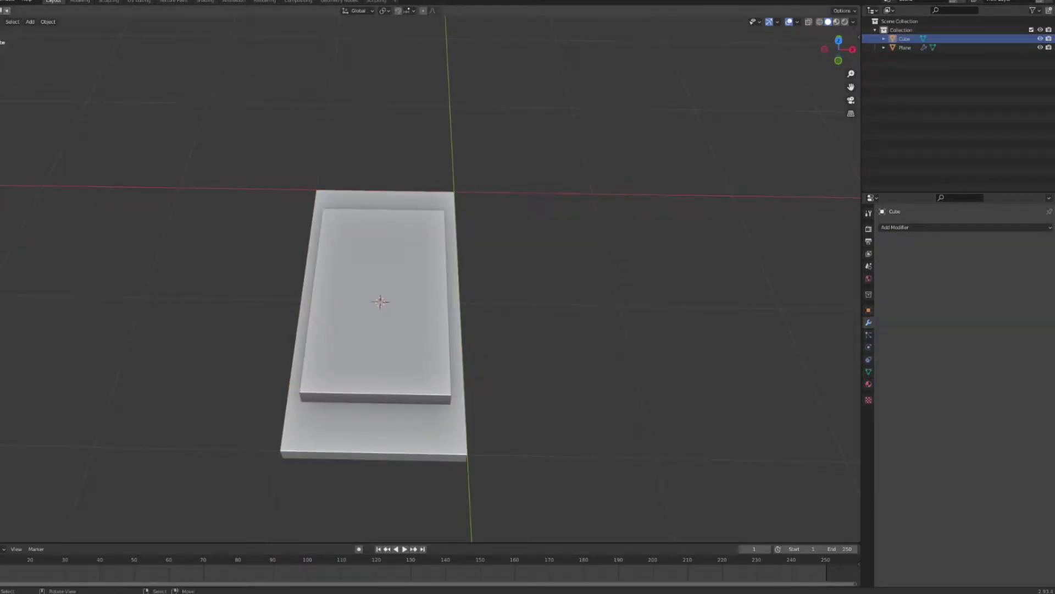
left_click(963, 228)
left_click(880, 378)
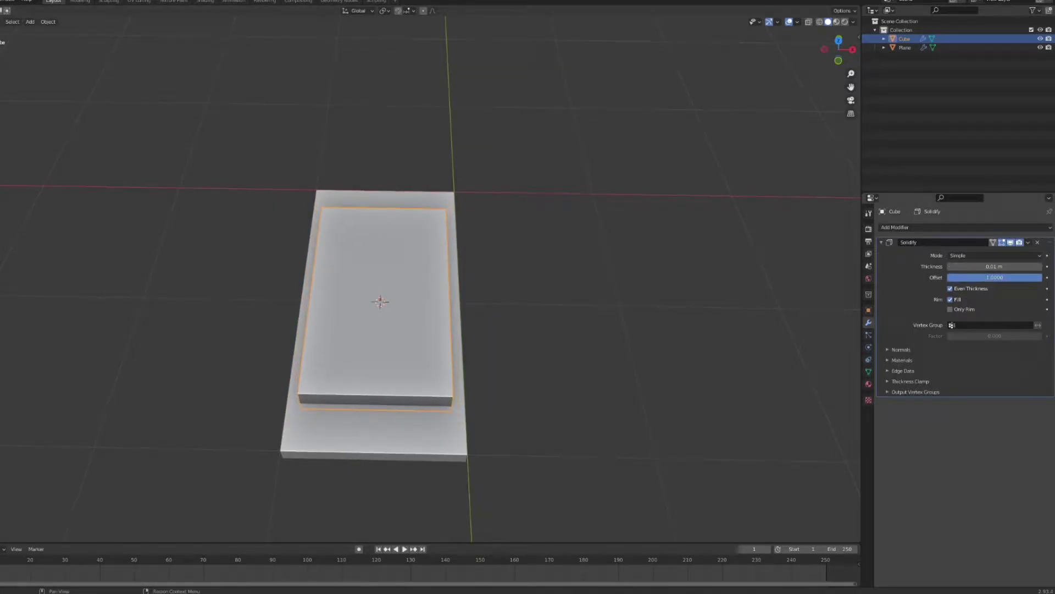
Step: Set the cutter cube's viewport display to Wire
left_click(868, 310)
left_click(905, 416)
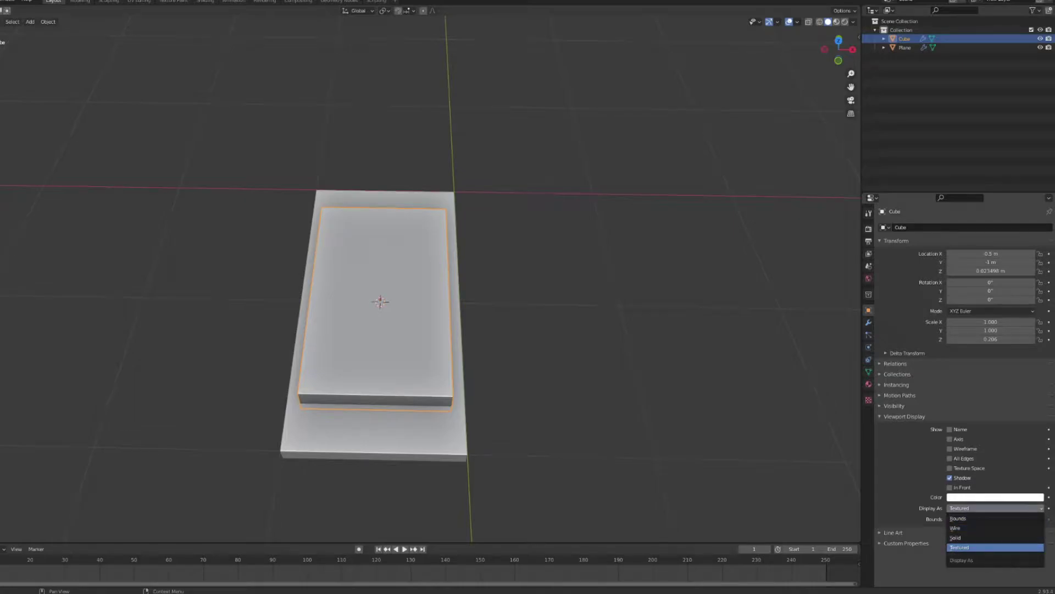
left_click(960, 528)
Step: Set the cutter cube's Solidify thickness to 0.005 m to narrow the groove it cuts
scroll(428, 275, "up", 8)
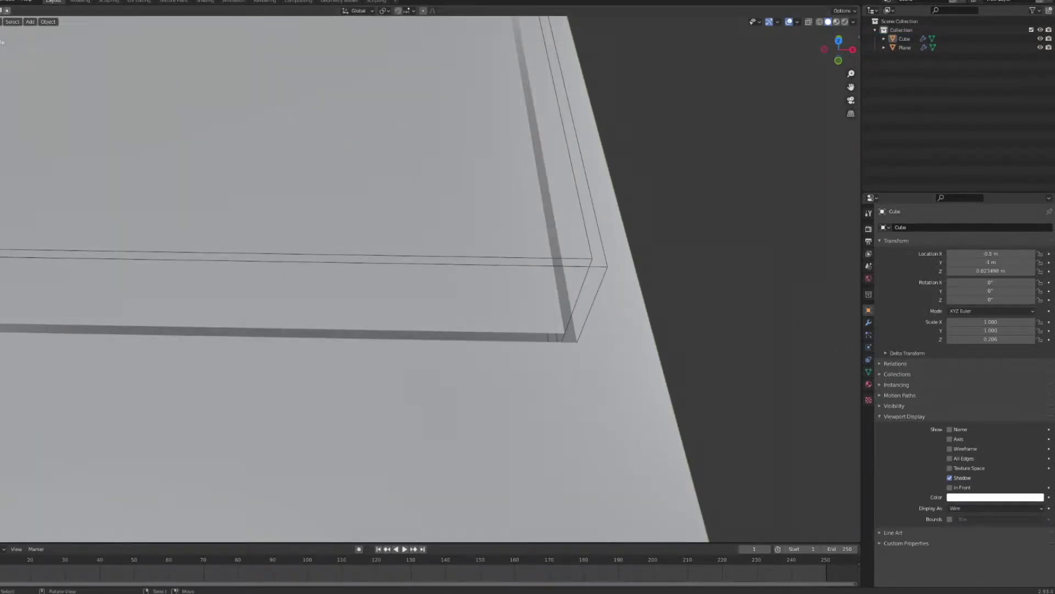
left_click(868, 323)
left_click(598, 248)
left_click(593, 257)
mouse_move(995, 267)
left_mouse_down()
mouse_move(975, 266)
mouse_move(992, 267)
left_mouse_up()
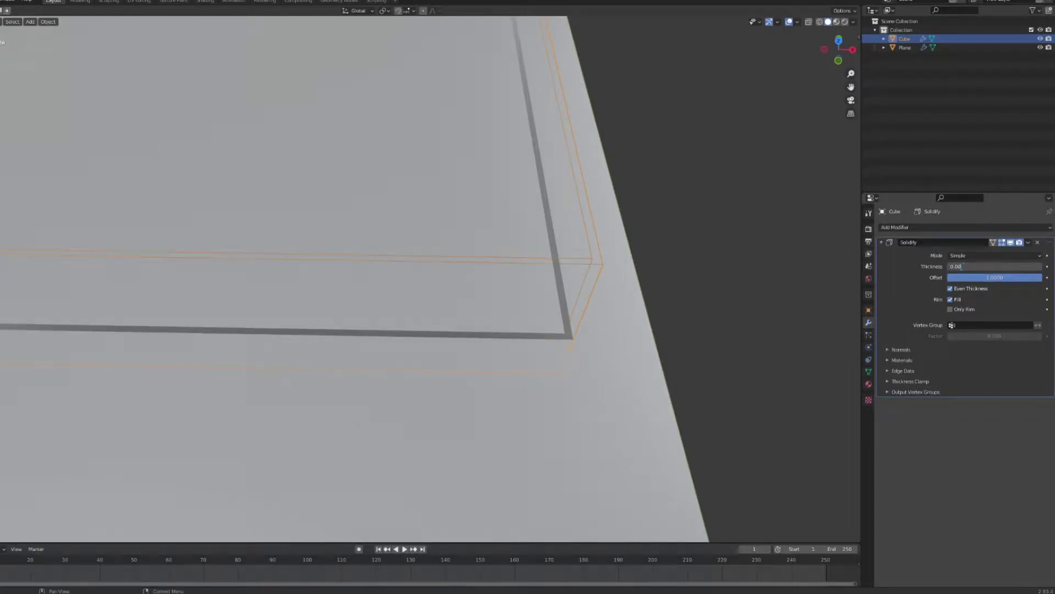
scroll(494, 275, "down", 4)
Step: Duplicate the cutter cube in place and shrink the copy's mesh slightly inward
right_click(497, 270)
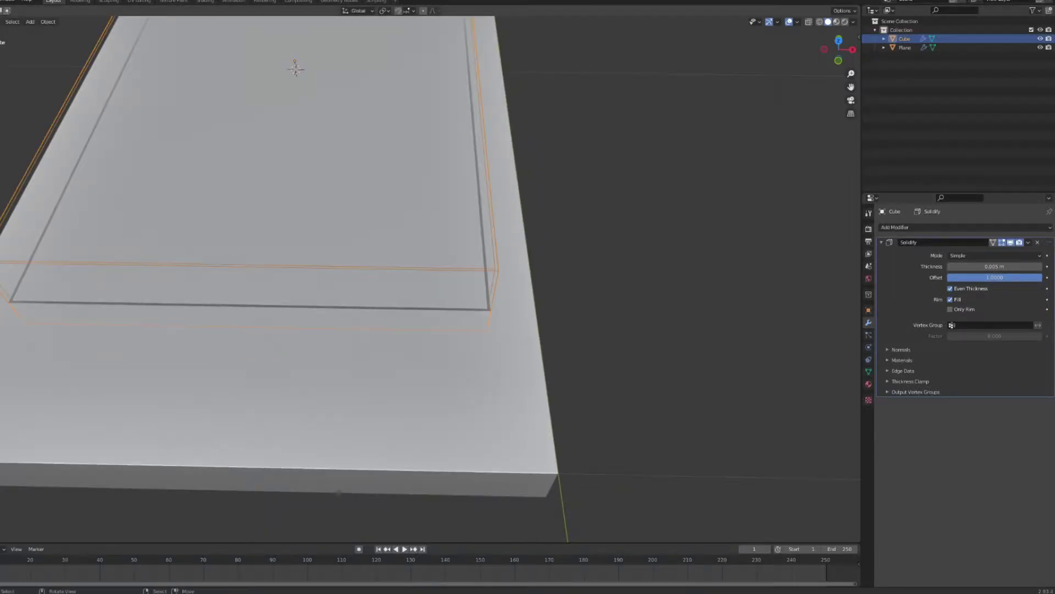
key("shift+d")
key("Escape")
key("Tab")
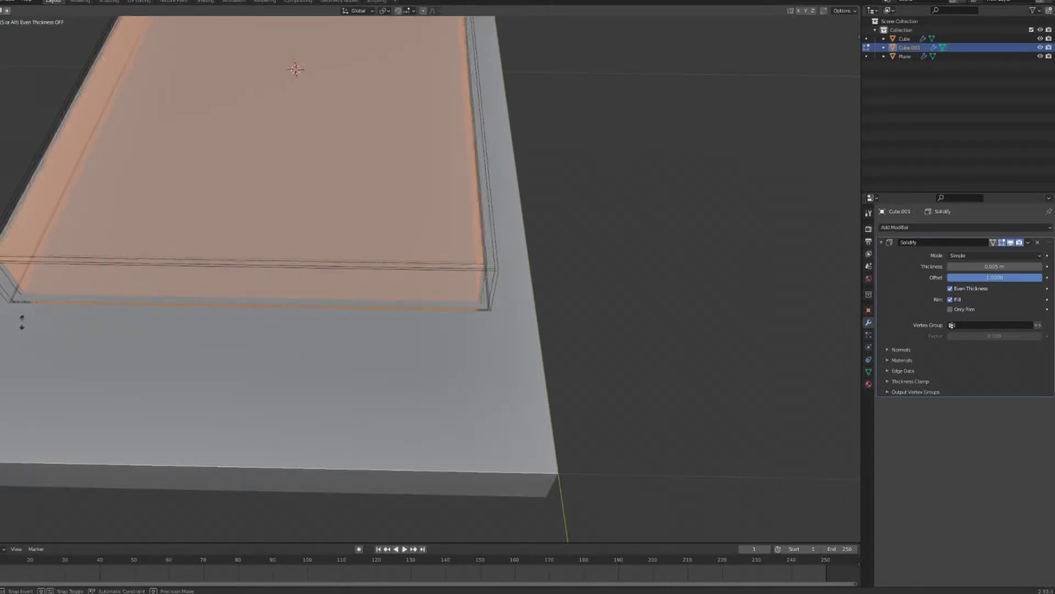
left_click(12, 300)
key("Tab")
Step: Add a Boolean Difference modifier to the Plane with Cube.001 as its object
left_click(905, 56)
left_click(895, 227)
left_click(880, 272)
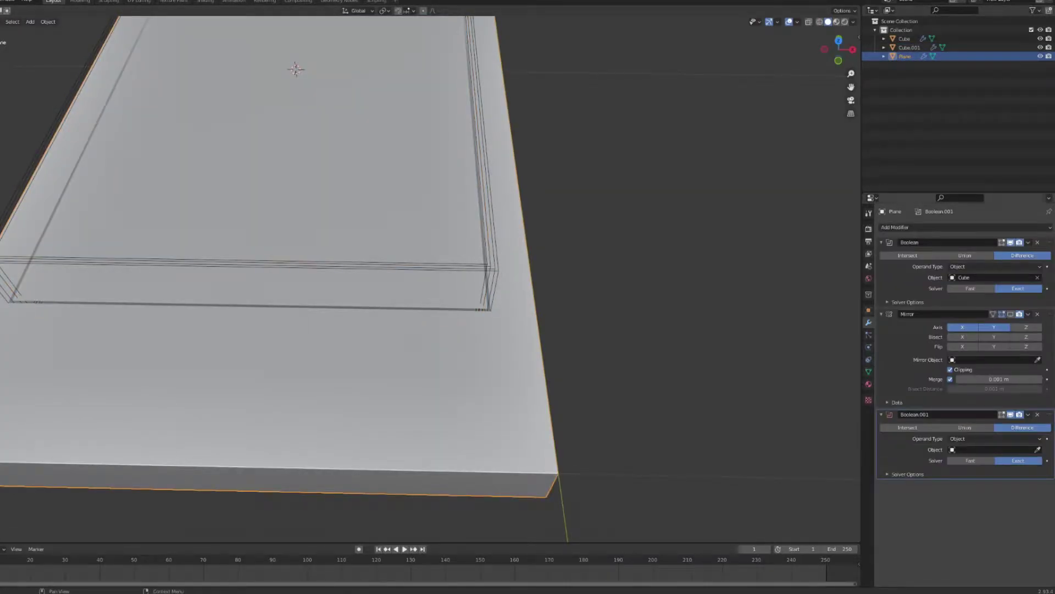
key("alt+a")
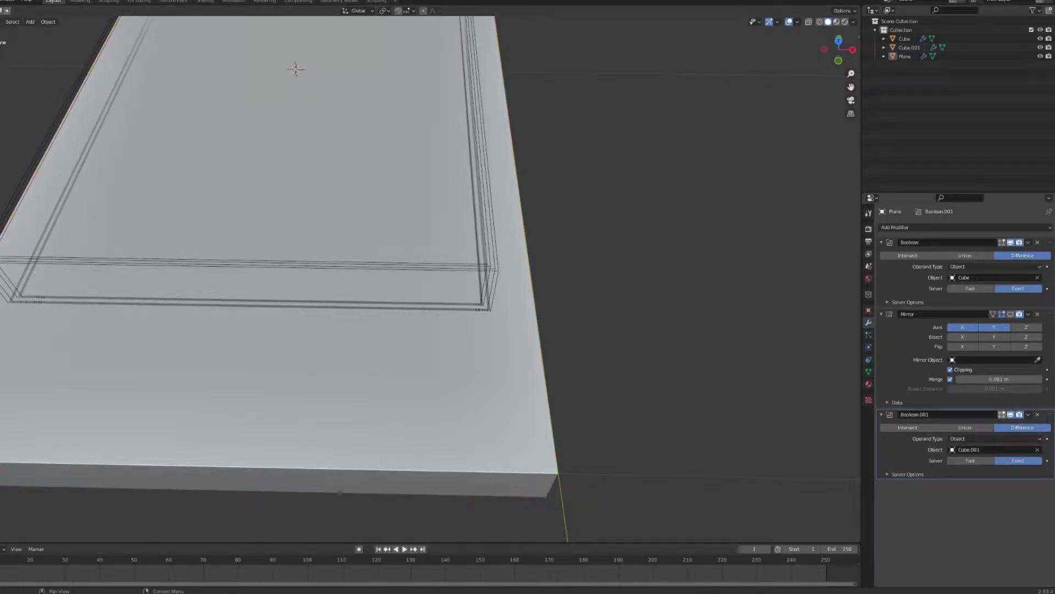
Step: Move the Plane's Mirror modifier above both Boolean modifiers
left_click_drag(1049, 314, 1049, 230)
left_click(1010, 385)
scroll(440, 275, "down", 5)
middle_click_drag(417, 286, 523, 324)
scroll(440, 275, "up", 8)
middle_click_drag(583, 269, 391, 280, "shift")
scroll(390, 280, "down", 4)
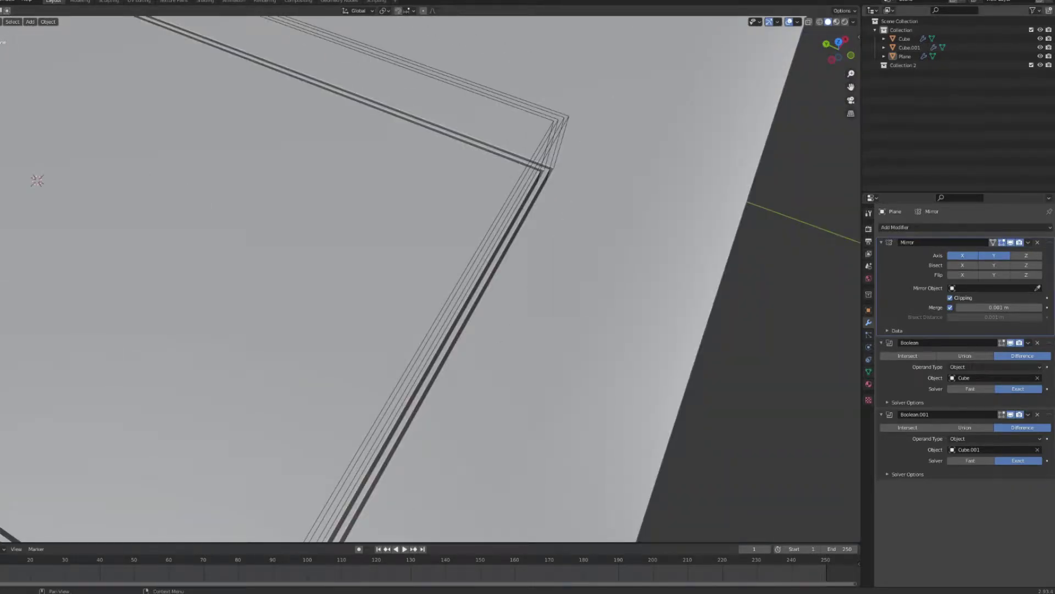
Step: Move both cutter cubes into the booleans collection and exclude that collection from the view layer
left_click(910, 48)
left_click(905, 39, "ctrl")
left_click_drag(905, 39, 902, 65)
left_click(1032, 48)
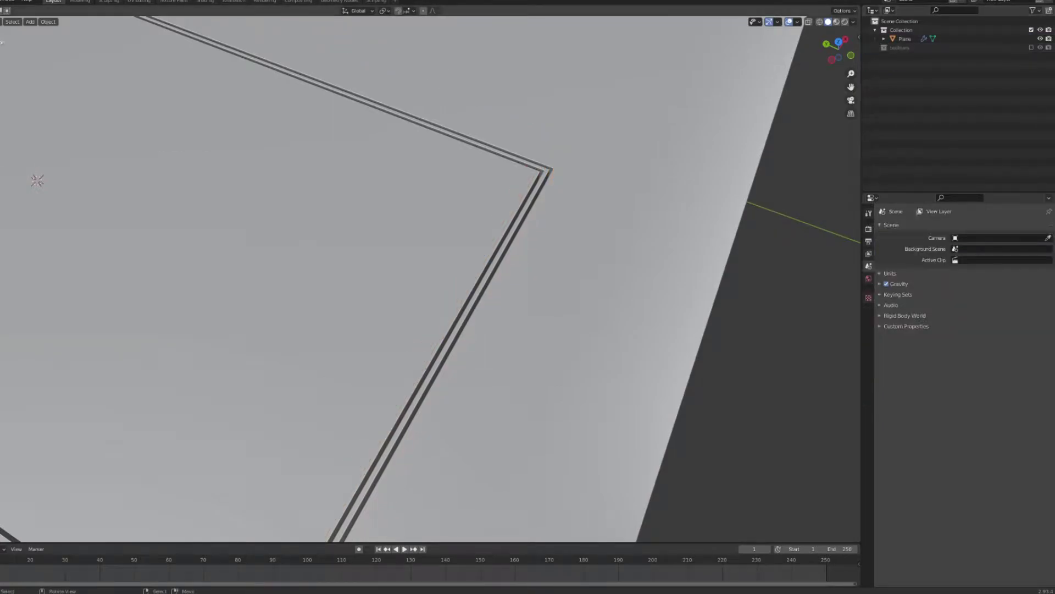
Step: Re-enable the booleans collection and hide the duplicate cutter Cube.001
scroll(439, 275, "up", 3)
scroll(478, 330, "up", 4)
middle_click_drag(582, 247, 379, 329, "shift")
scroll(478, 314, "down", 7)
scroll(385, 274, "down", 5)
key("KP_7")
left_click(905, 39)
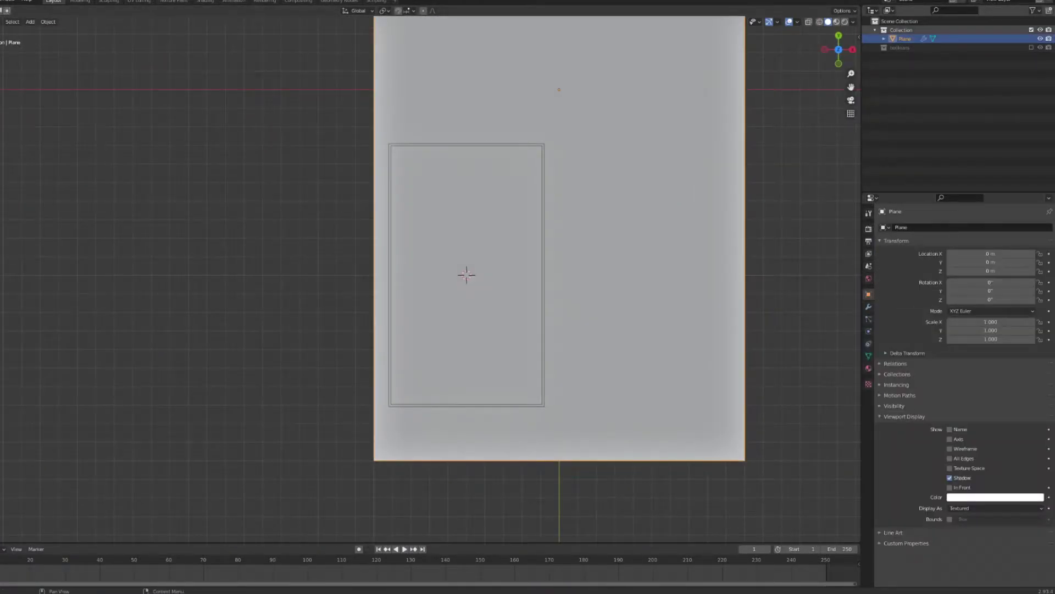
left_click(1031, 48)
left_click(904, 56)
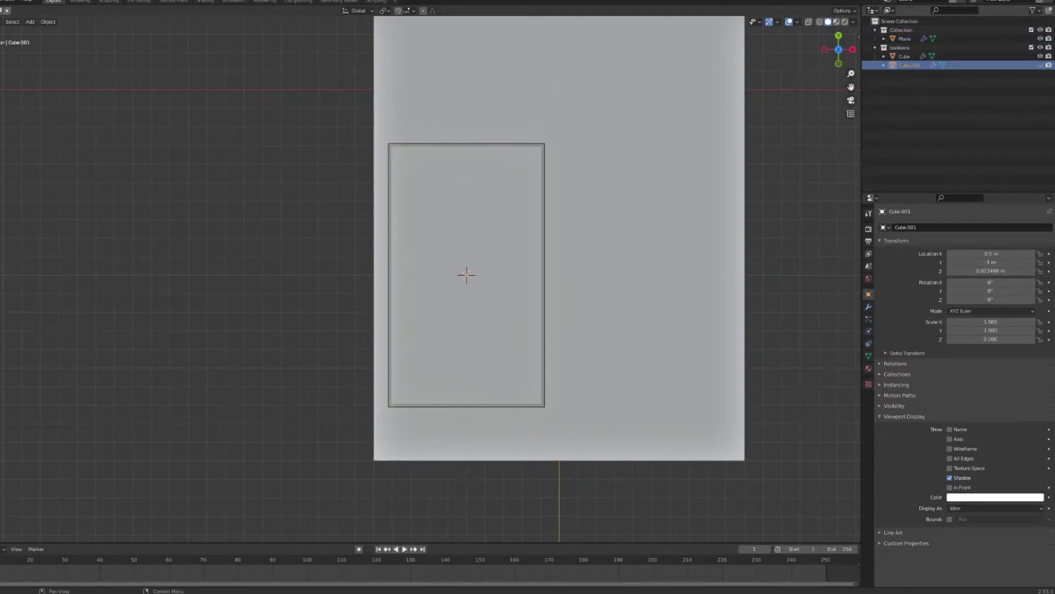
Step: Chamfer the four vertical corner edges of the outer cutter cube with a single-segment bevel
scroll(459, 207, "up", 5)
left_click(669, 165)
key("Tab")
key("shift+z")
left_click_drag(634, 23, 762, 99)
left_click_drag(259, 33, 437, 157, "shift")
scroll(437, 157, "down", 3)
middle_click_drag(437, 156, 426, 48, "shift")
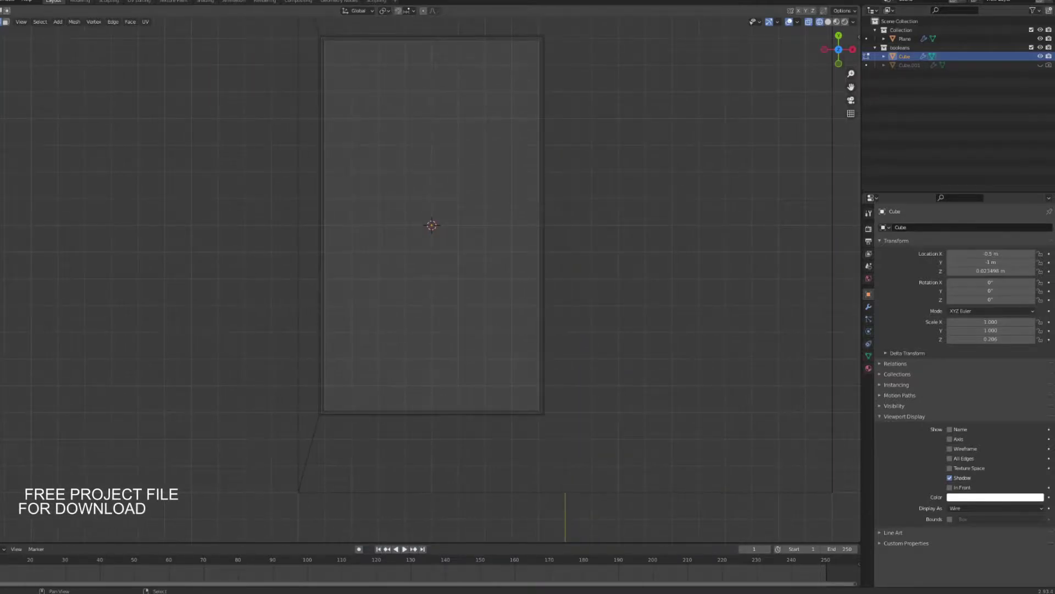
key("shift+z")
middle_click_drag(432, 225, 417, 285)
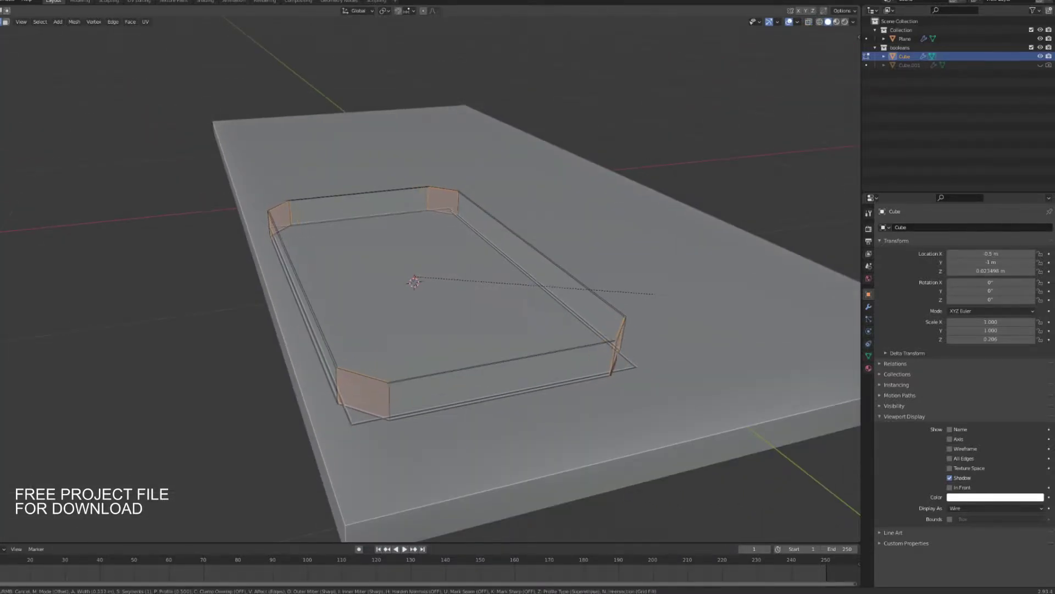
left_click(666, 295)
middle_click_drag(666, 295, 655, 343)
scroll(654, 344, "down", 3)
scroll(654, 344, "up", 1)
key("Tab")
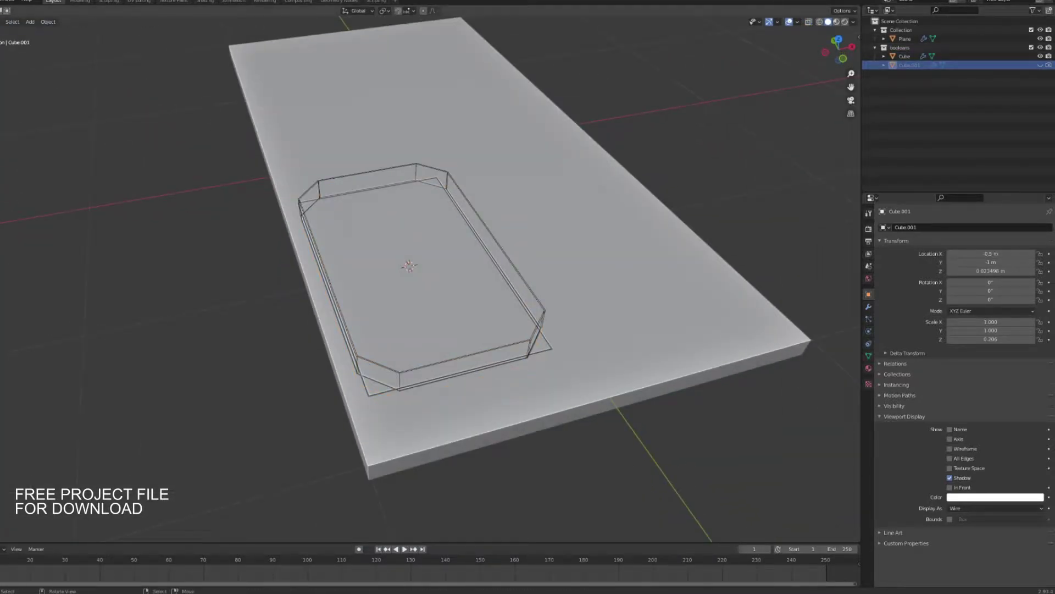
Step: Shrink the whole mesh of Cube.001 inward so it sits well inside the chamfered outer cutter
key("Tab")
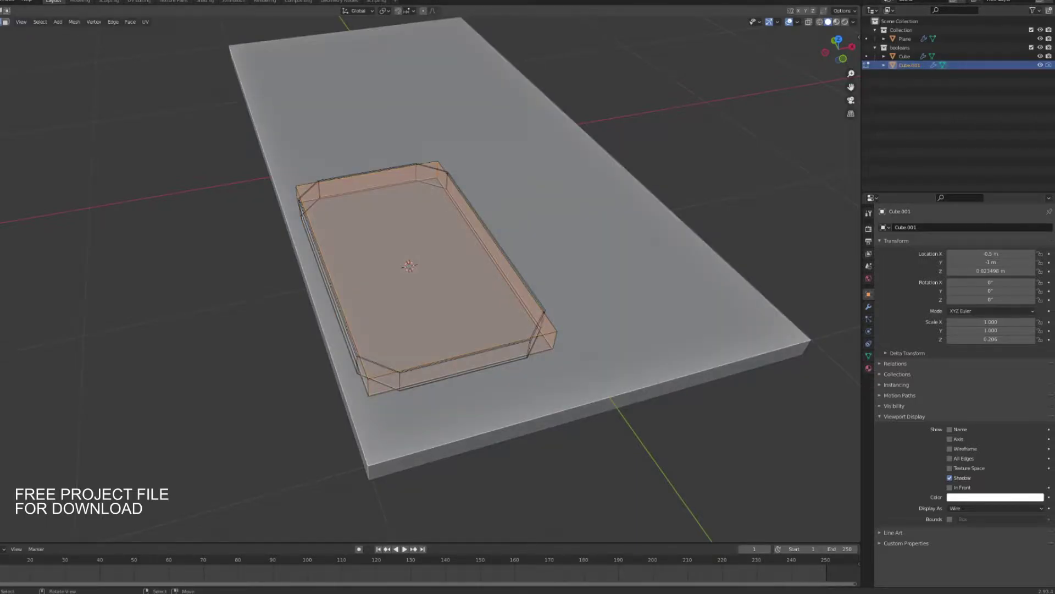
key("i")
left_click(725, 370)
key("Tab")
scroll(726, 370, "down", 2)
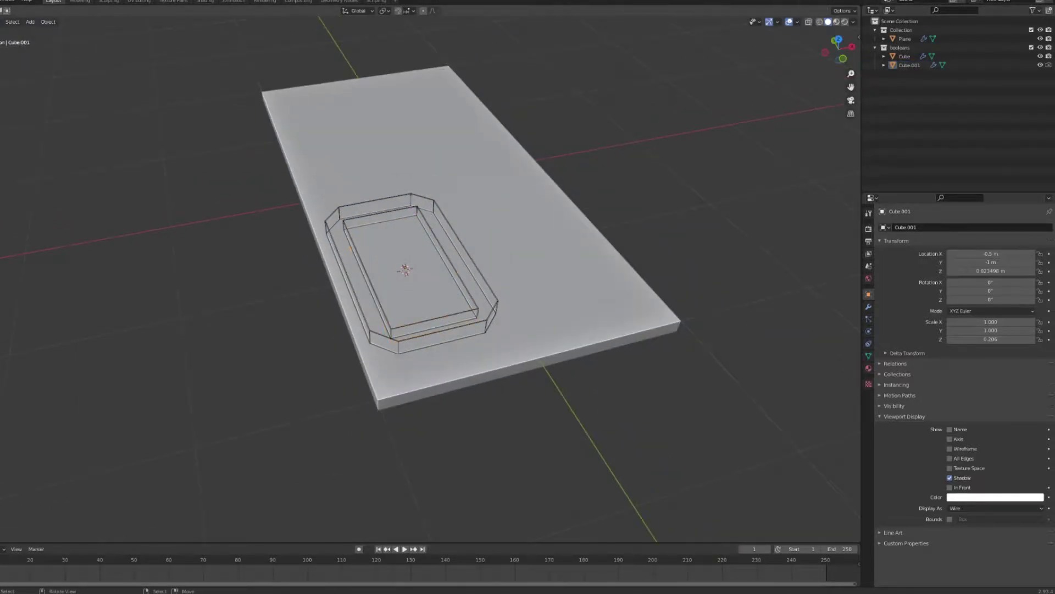
Step: Exclude the booleans collection and move the Plane's Mirror modifier below both Booleans
left_click(1031, 47)
middle_click_drag(632, 237, 566, 256)
left_click(566, 256)
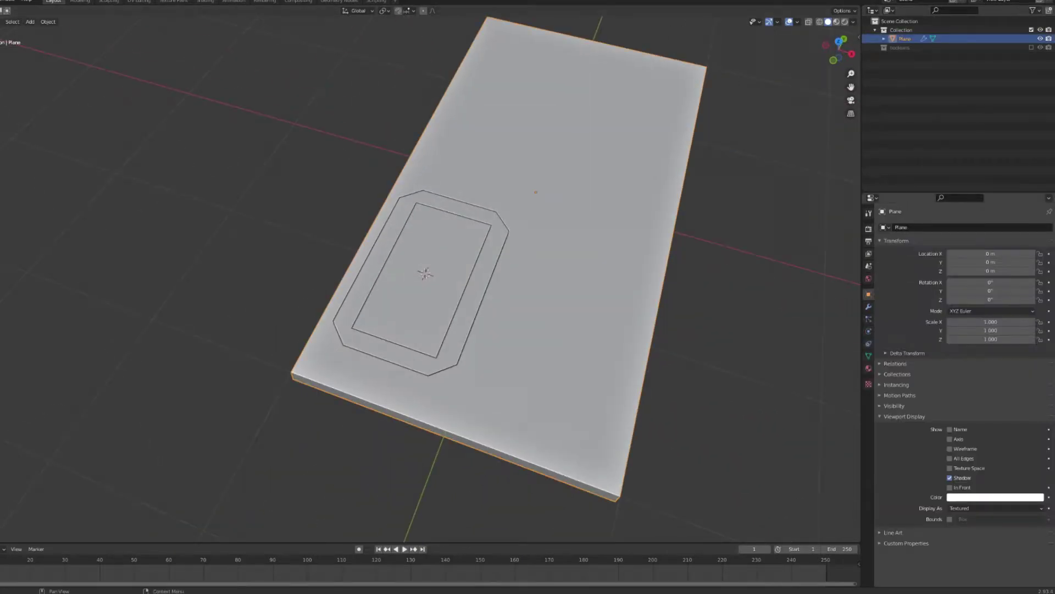
left_click(868, 307)
left_click_drag(1050, 242, 1050, 405)
Step: Turn off the Mirror's viewport display and fill the open side of the slab's mesh
left_click(759, 340)
scroll(660, 330, "up", 4)
middle_click_drag(604, 330, 654, 302)
left_click(1011, 386)
scroll(494, 308, "down", 5)
middle_click_drag(494, 308, 572, 220)
key("Tab")
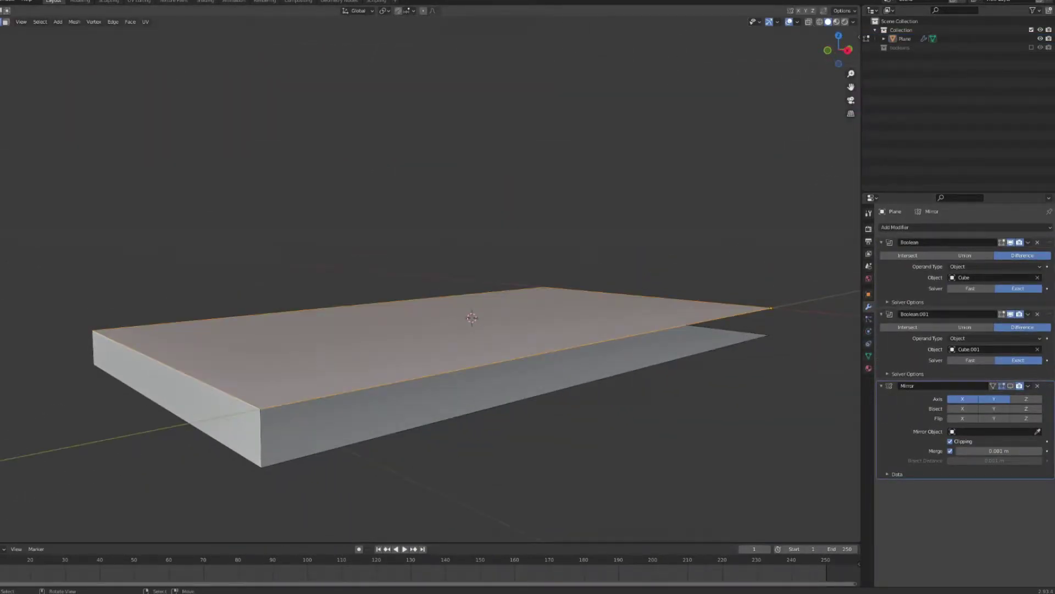
left_click(514, 358)
key("f")
left_click(572, 363)
middle_click_drag(468, 341, 666, 429)
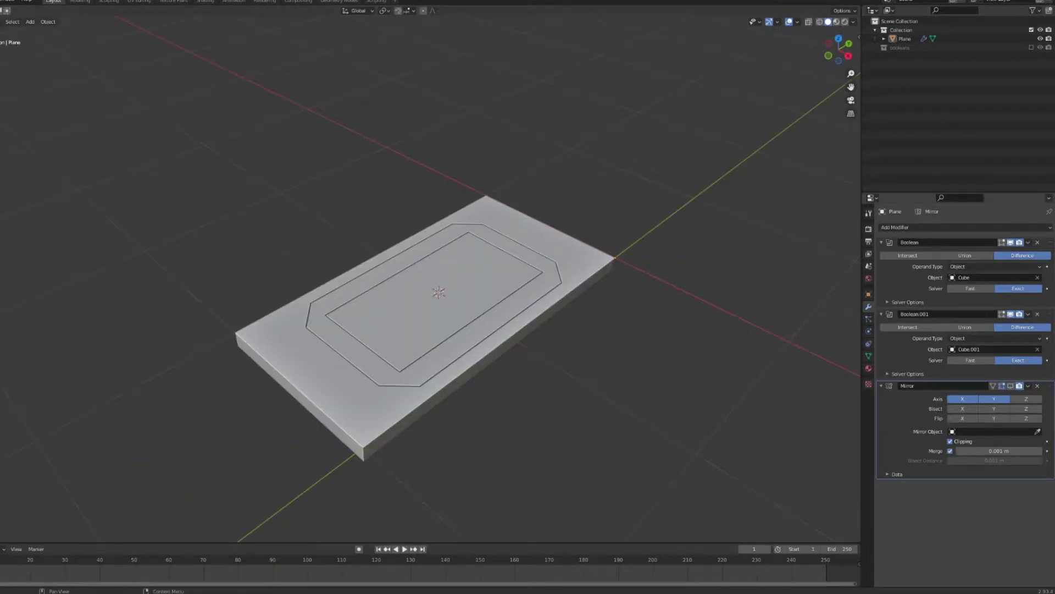
Step: Turn the Mirror's viewport display on and examine the grooves across the mirrored slab
left_click(1011, 386)
scroll(550, 341, "up", 3)
middle_click_drag(538, 358, 603, 341)
middle_click_drag(429, 286, 461, 264)
scroll(495, 330, "up", 3)
scroll(428, 275, "down", 4)
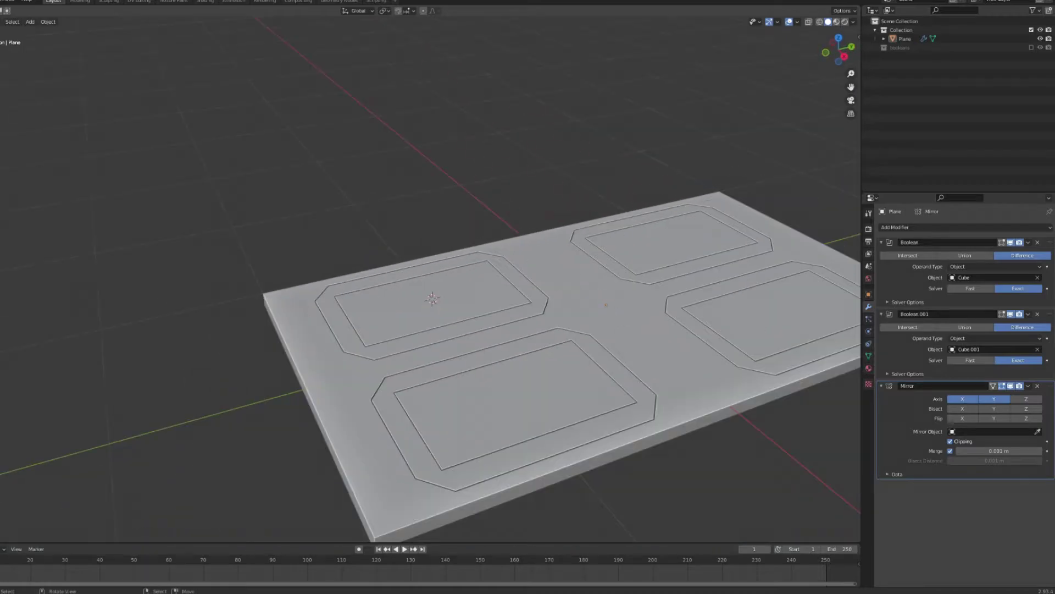
Step: Turn off the Mirror's viewport display and delete the slab's thickness faces, keeping one flat rectangular face
left_click(1011, 386)
left_click(552, 376, "shift")
key("x")
middle_click_drag(649, 384, 687, 376)
left_click(550, 377)
key("Tab")
key("Tab")
Step: Add a Solidify modifier to the Plane and move it to the top of the modifier stack
left_click(924, 227)
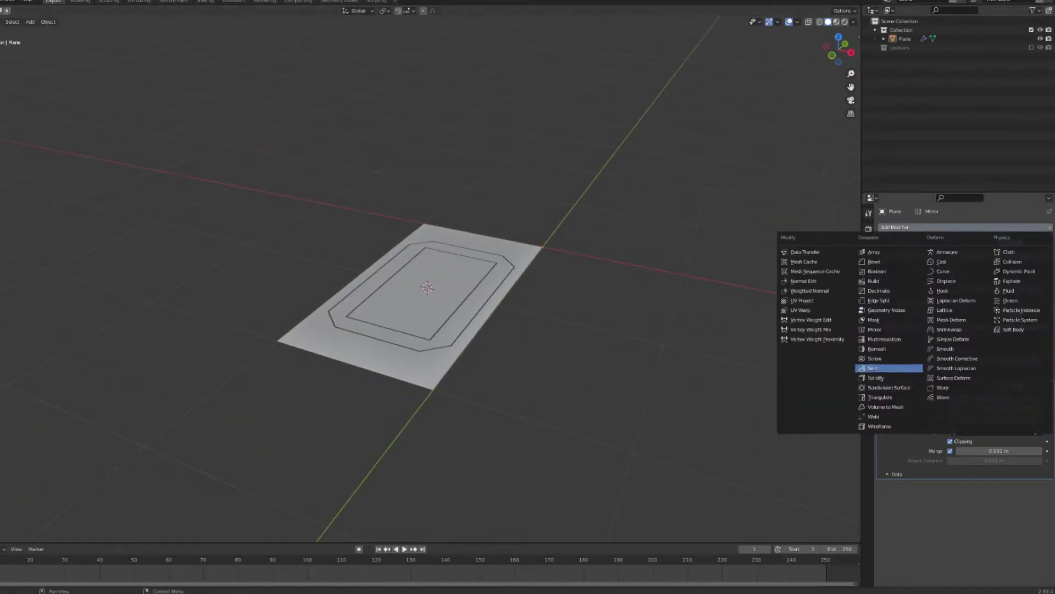
left_click(876, 378)
scroll(962, 385, "down", 2)
left_click_drag(984, 457, 1047, 190)
Step: Collapse the Plane's Solidify, both Boolean and Mirror modifier panels
scroll(962, 324, "up", 2)
left_click(881, 243)
left_click(881, 255)
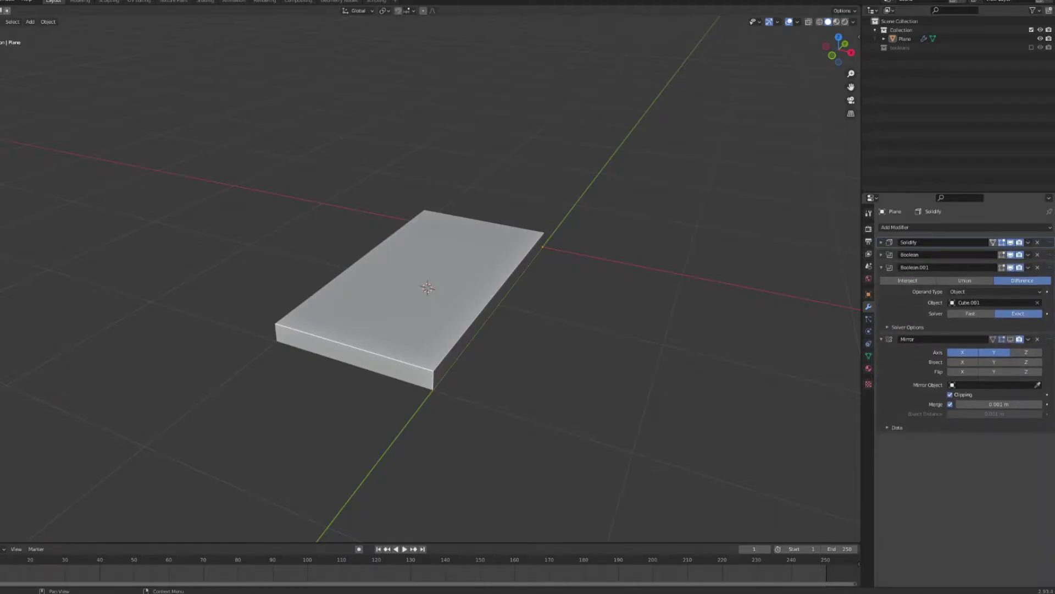
left_click(882, 267)
left_click(882, 279)
Step: Move the Solidify modifier between Boolean.001 and Mirror and turn on the Mirror's viewport display
left_click(1011, 280)
left_click(1011, 279)
left_click(1011, 279)
left_click(1011, 279)
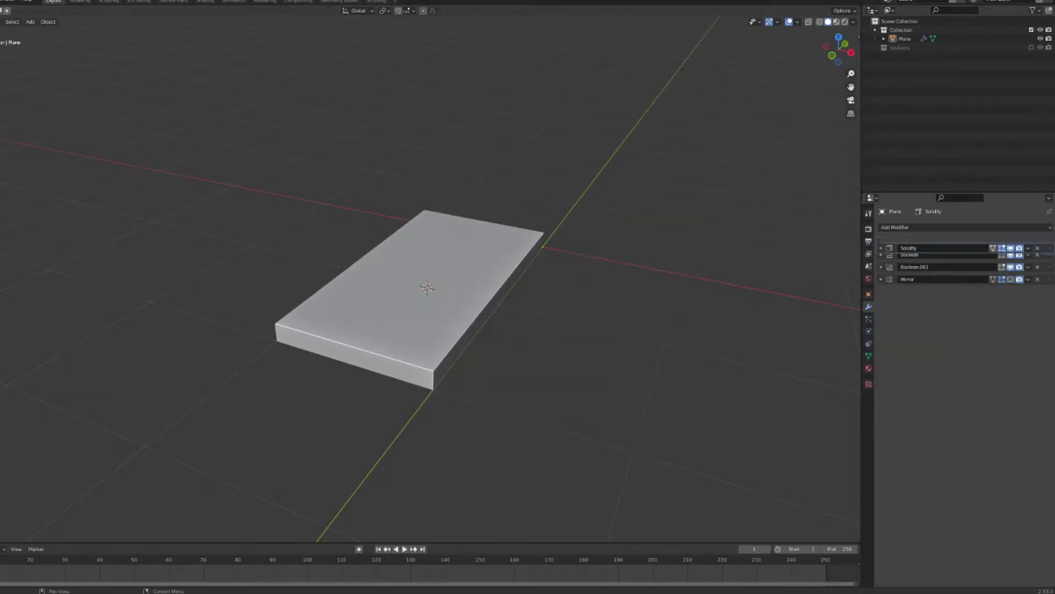
left_click(1011, 279)
Step: Re-enable the booleans collection and scale both panel cutters down together
scroll(429, 275, "up", 3)
middle_click_drag(440, 330, 456, 242)
middle_click_drag(429, 275, 473, 197)
key("KP_7")
scroll(337, 289, "down", 1)
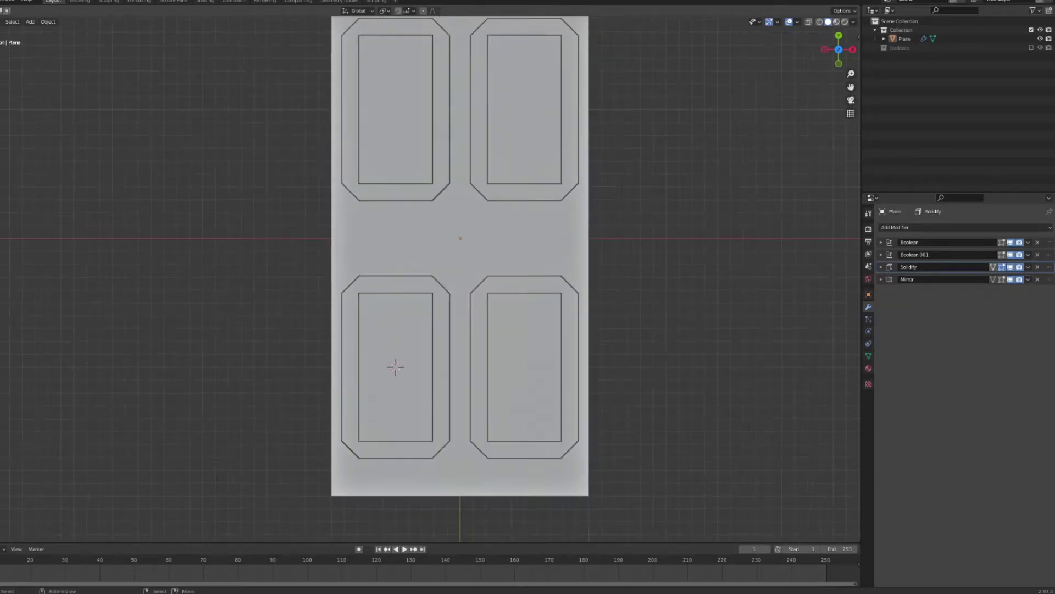
left_click(1032, 47)
left_click(876, 47)
left_click(904, 56)
left_click(910, 65, "ctrl")
key("s")
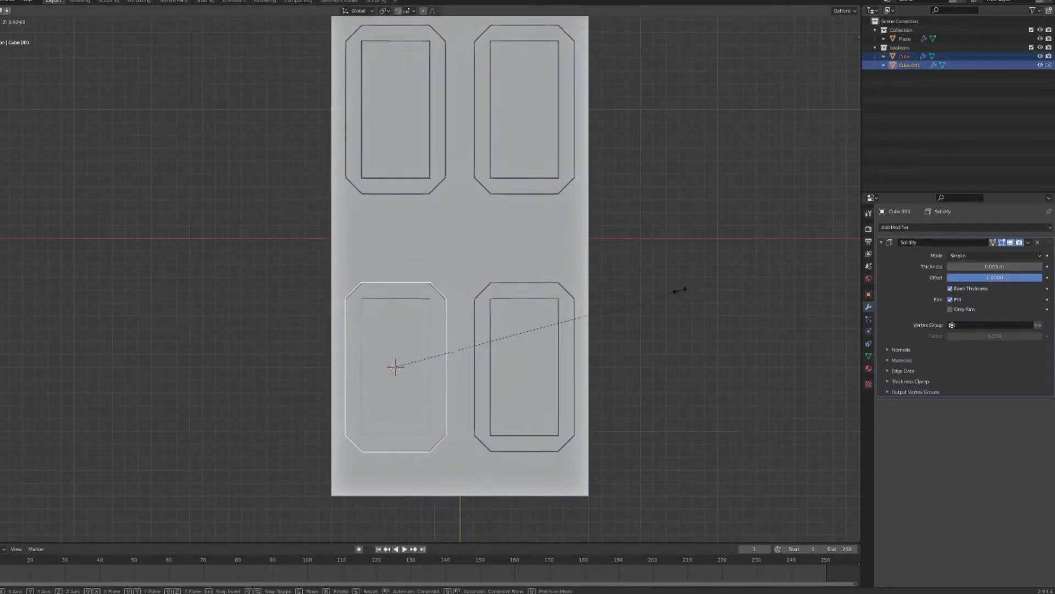
left_click(632, 274)
key("h")
middle_click_drag(632, 273, 550, 329)
key("KP_7")
Step: Place the 3D cursor at the slab's centre and add a new cube there
left_click(905, 39)
key("Tab")
scroll(396, 329, "up", 3)
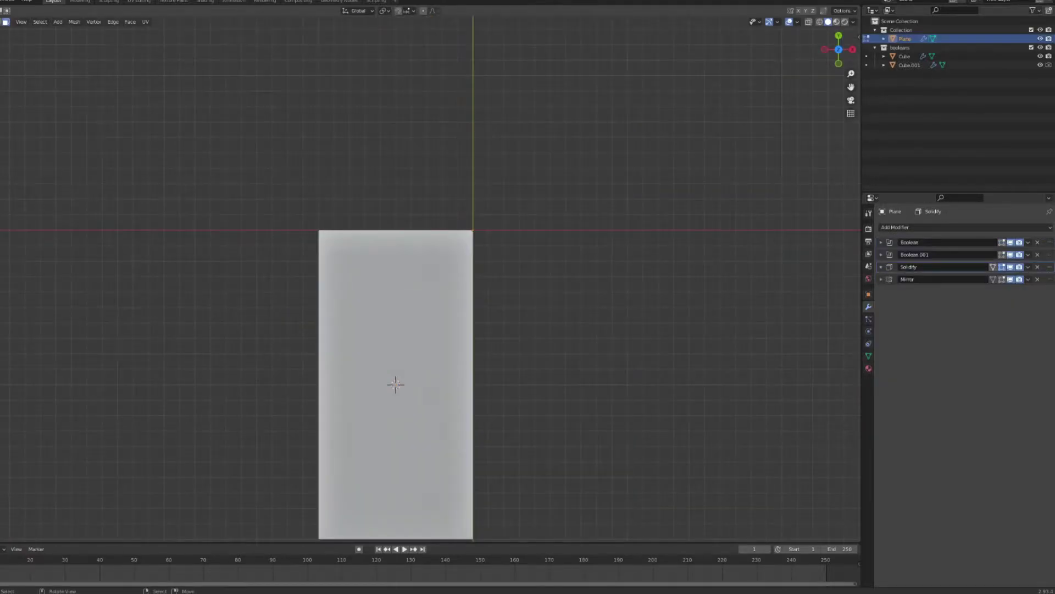
key("Tab")
key("shift+a")
left_click(637, 242)
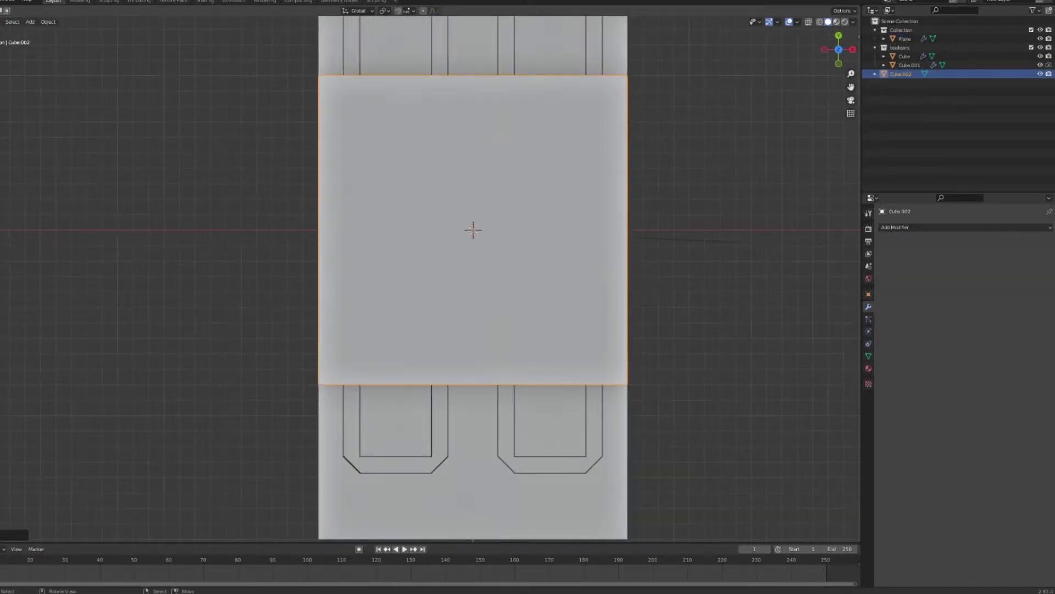
Step: Scale the new cube into a narrow bar between the panel columns and move it along Y
key("s")
key("x")
key("g")
key("y")
left_click(647, 182)
key("s")
left_click(583, 235)
Step: Flatten the bar along Z, raise it at the slab's surface and reposition it along Y
middle_click_drag(583, 235, 513, 293)
key("s")
key("z")
left_click(427, 263)
key("g")
key("z")
left_click(428, 247)
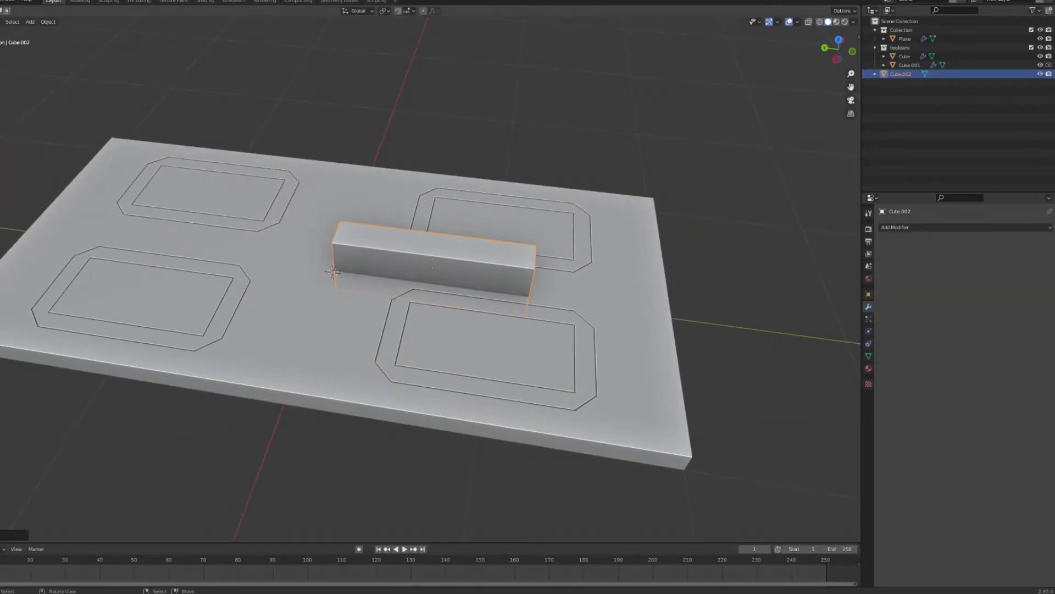
middle_click_drag(428, 246, 388, 231)
key("g")
key("y")
Step: Edit the bar's mesh to lengthen it toward the slab's short end and adjust its height along Z
middle_click_drag(429, 275, 384, 330)
key("Tab")
key("alt+z")
key("alt+z")
key("a")
key("x")
left_click(476, 224)
key("ctrl+b")
key("g")
key("z")
left_click(488, 250)
key("Tab")
Step: Add a Difference Boolean modifier to the slab with the central bar as cutter, ordered above the Mirror modifier
scroll(488, 251, "down", 4)
left_click(577, 341)
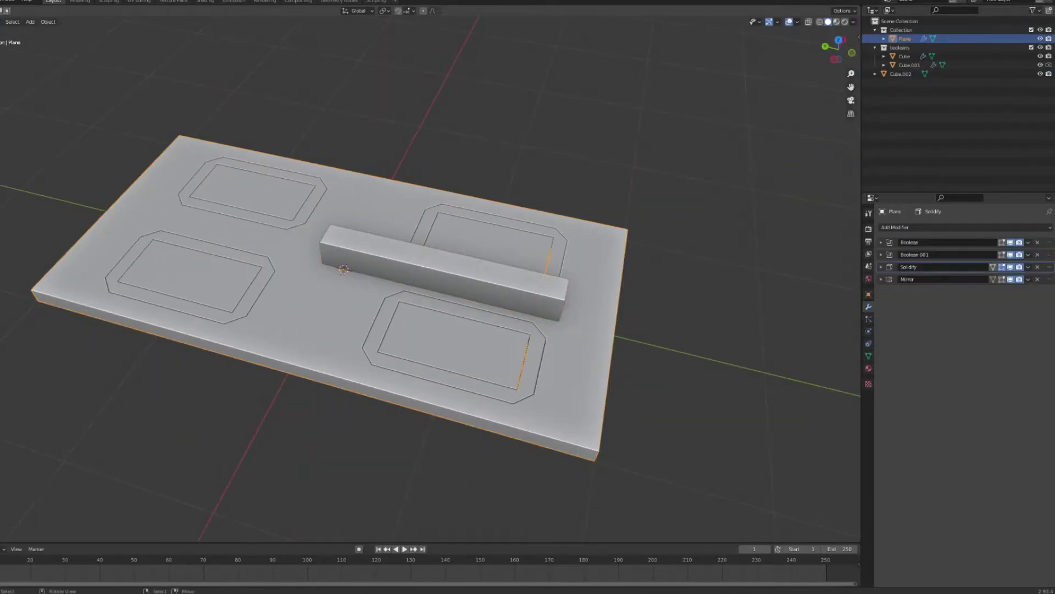
left_click(935, 227)
left_click(879, 272)
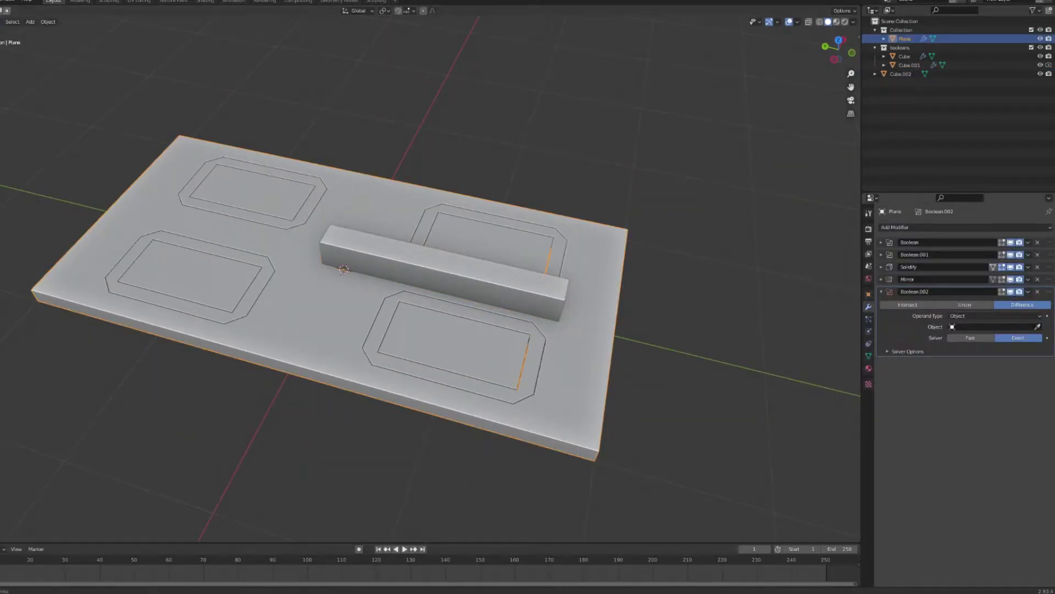
left_click_drag(1050, 280, 1050, 338)
left_click(900, 74)
Step: Move the bar into the booleans collection and check the slab with that collection temporarily excluded
left_click_drag(901, 74, 899, 48)
left_click(1031, 47)
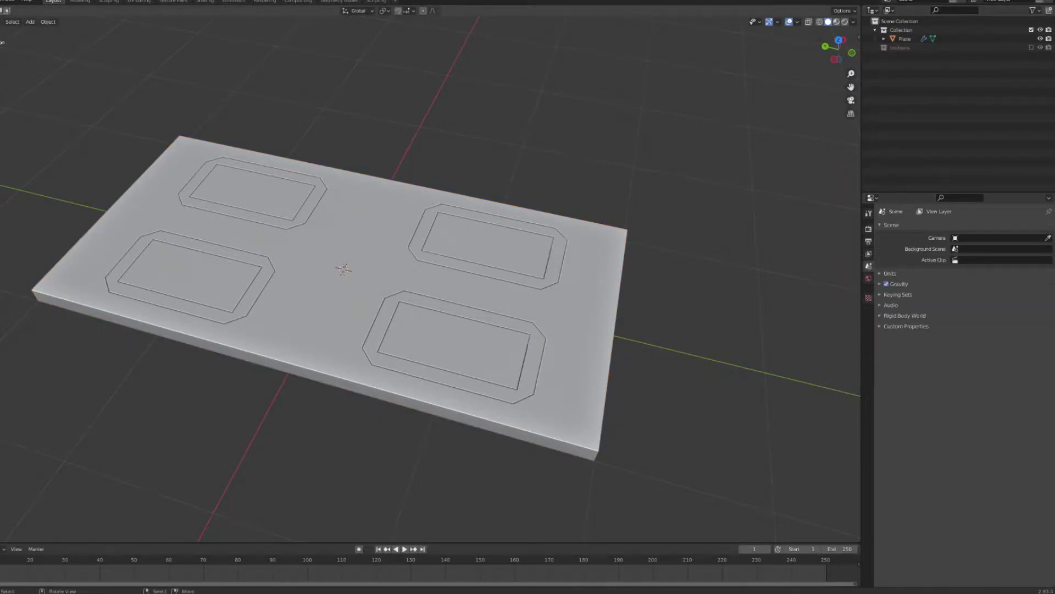
key("ctrl+z")
left_click(446, 271)
left_click(446, 271)
left_click(446, 270)
scroll(428, 280, "up", 1)
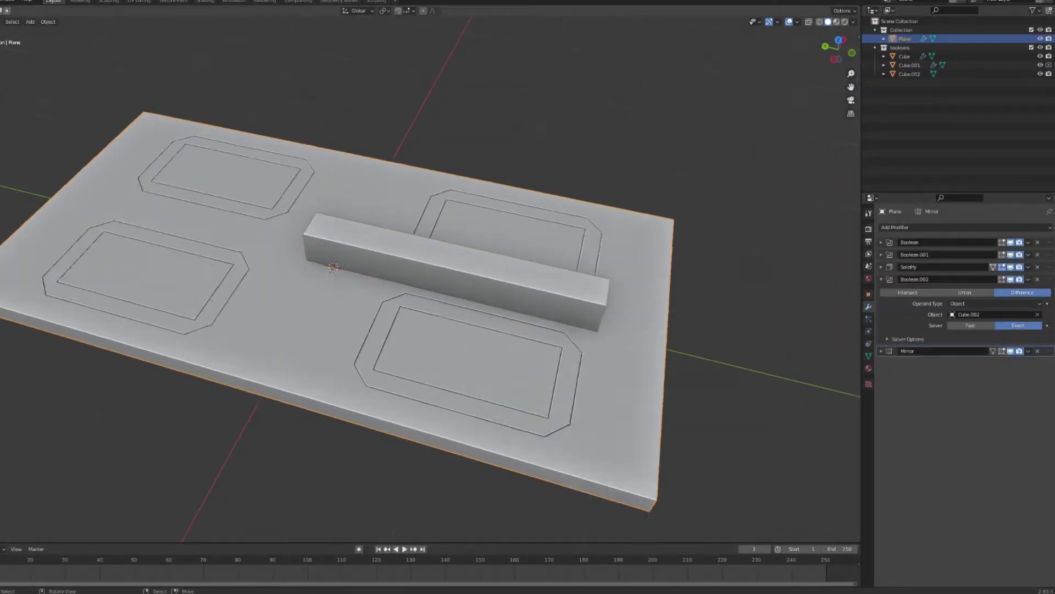
scroll(446, 270, "up", 1)
Step: Set the bar's viewport display to Wire and adjust its height along Z
left_click(446, 271)
middle_click_drag(446, 270, 449, 238)
key("g")
key("z")
key("Escape")
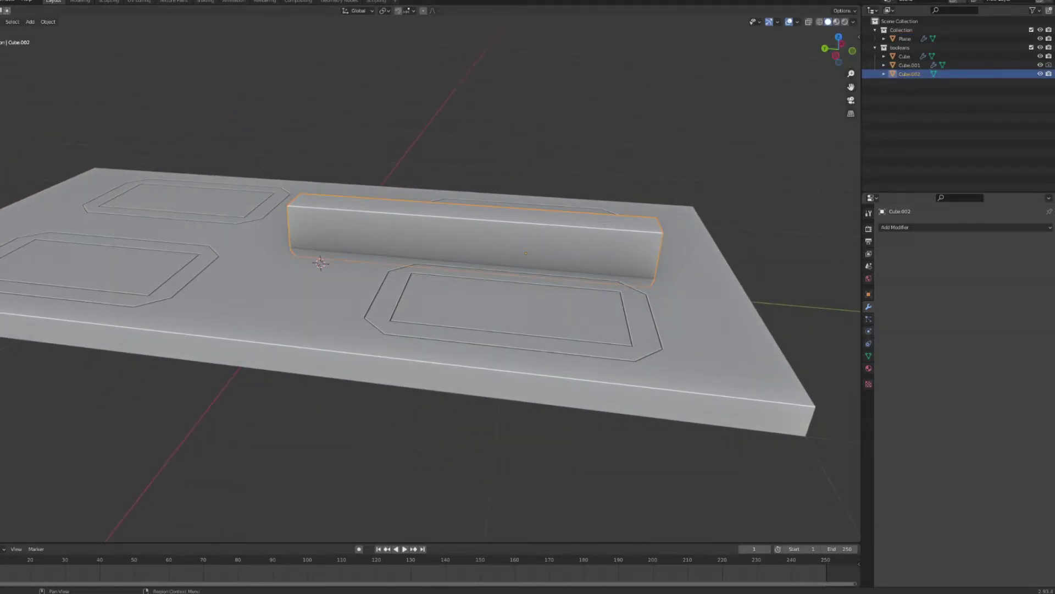
left_click(869, 294)
left_click(959, 528)
middle_click_drag(550, 275, 546, 301)
key("g")
key("z")
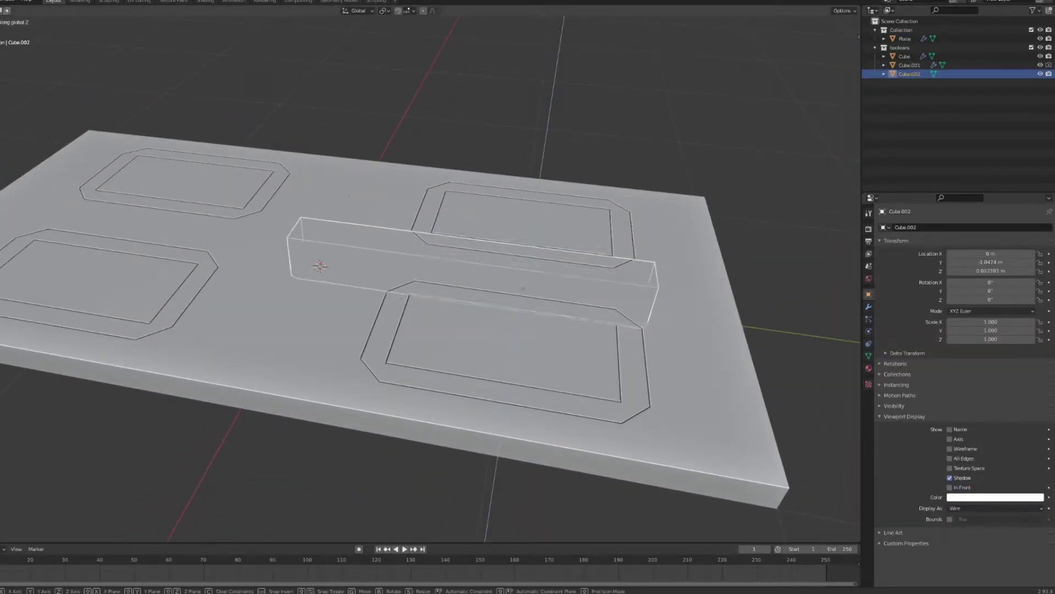
Step: Turn on the Face Orientation overlay and recalculate the normals of the bar's whole mesh
left_click(797, 22)
left_click(762, 182)
left_click(550, 269)
left_click(550, 252)
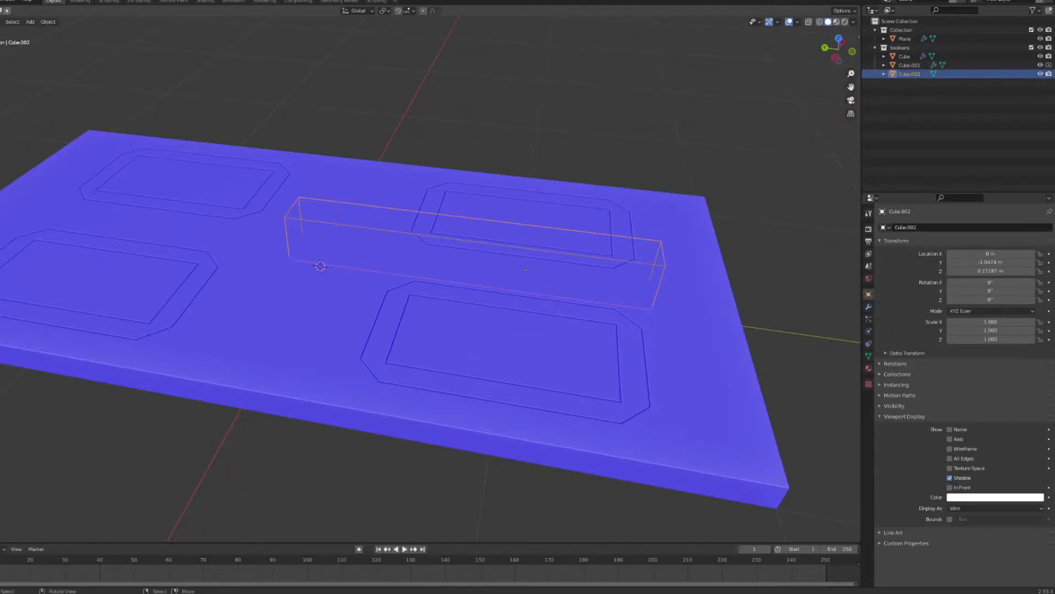
key("Tab")
key("a")
key("Tab")
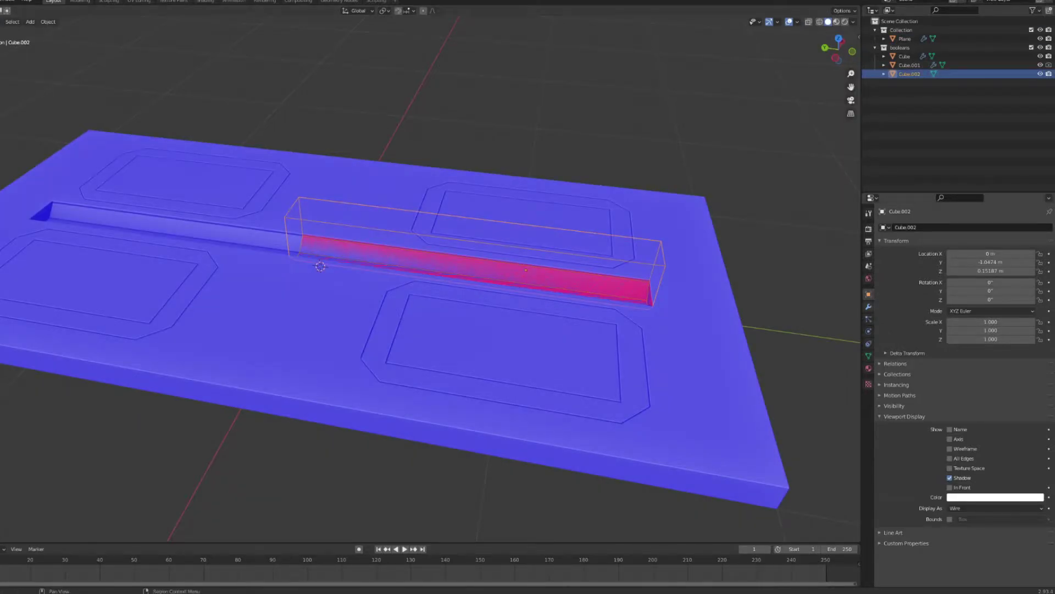
Step: Set the bar's viewport display back to Solid and turn off the Face Orientation overlay
left_click(954, 537)
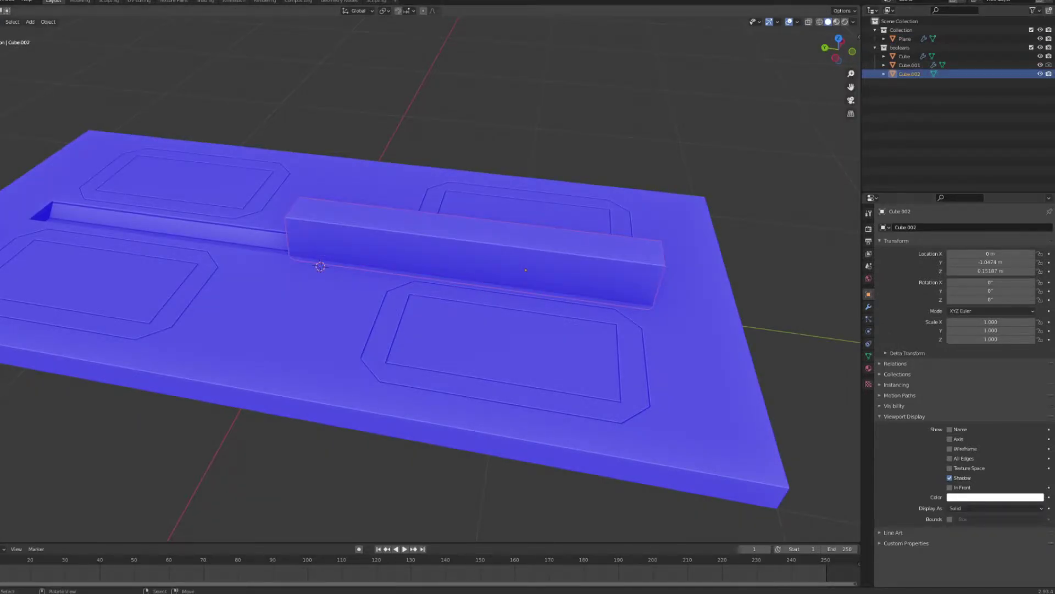
left_click(797, 22)
left_click(761, 182)
left_click(710, 159)
Step: Hide the bar temporarily to examine the groove it cuts in the slab
left_click(538, 247)
key("h")
middle_click_drag(539, 247, 478, 274)
scroll(423, 241, "up", 4)
scroll(464, 234, "down", 4)
key("alt+h")
Step: Raise the bar along Z to make the groove shallower and check the cut with the bar hidden
left_click(428, 395)
left_click(439, 242)
key("g")
key("z")
left_click(440, 253)
key("h")
scroll(472, 310, "down", 4)
scroll(429, 296, "up", 3)
key("alt+h")
key("g")
key("y")
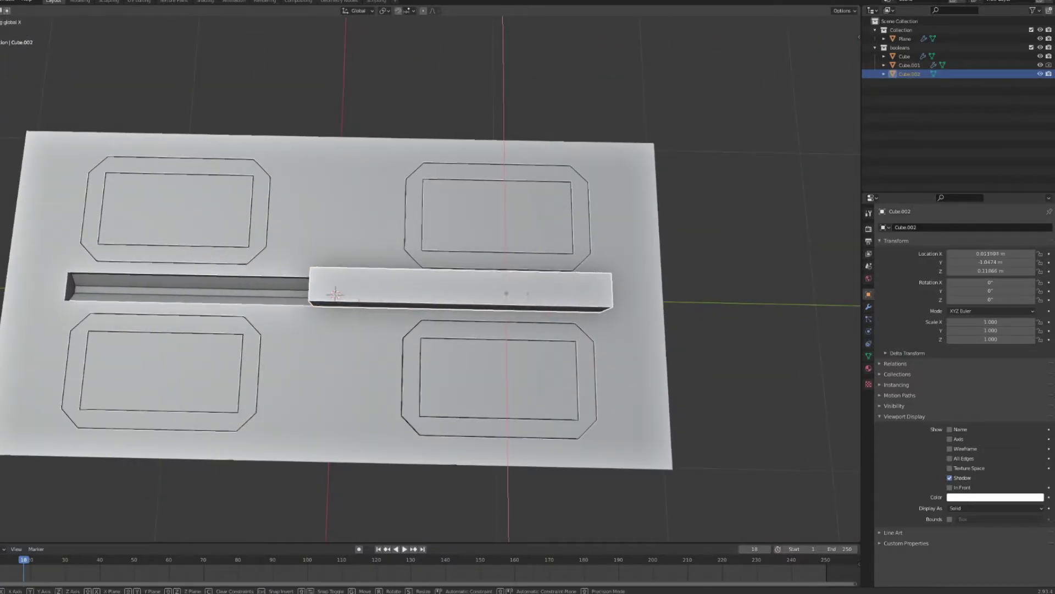
left_click(505, 223)
Step: Narrow the bar along X to a scale of about 0.513
key("s")
key("x")
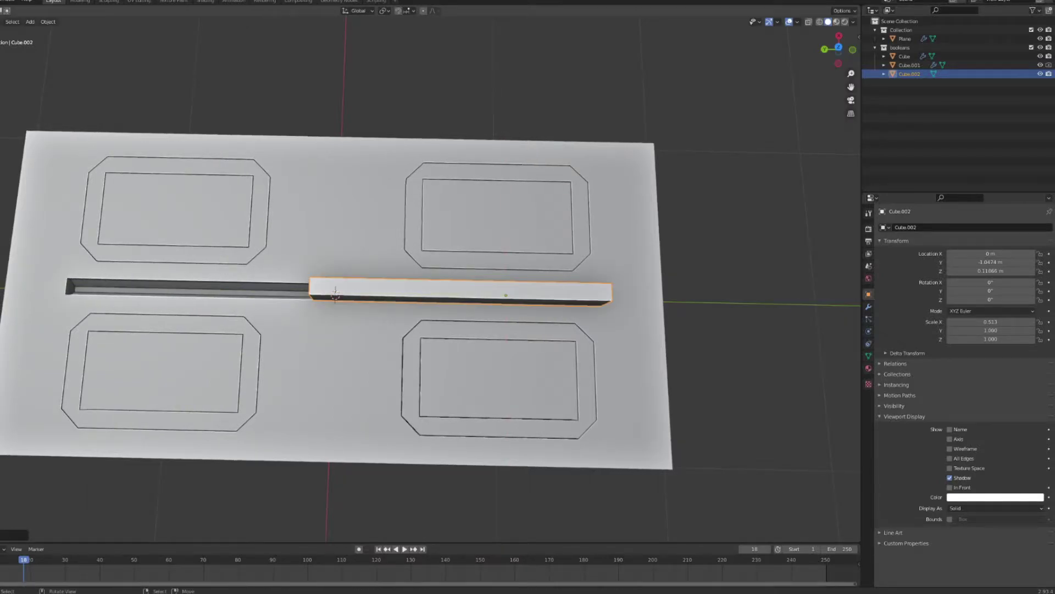
left_click(489, 295)
Step: Shift the narrowed bar along Y and adjust its height along Z in the slab
middle_click_drag(488, 294, 456, 212)
scroll(456, 211, "up", 2)
key("g")
key("z")
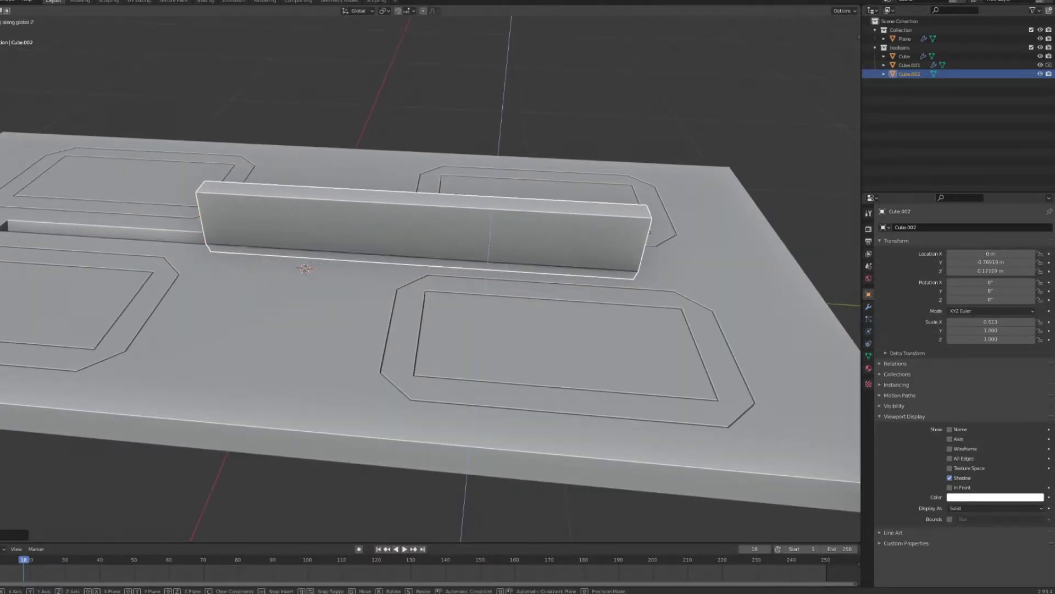
left_click(610, 151)
Step: Exclude the booleans collection from the view layer and inspect the finished central groove
middle_click_drag(610, 151, 555, 206)
scroll(555, 206, "down", 4)
left_click_drag(910, 73, 904, 74)
left_click(1031, 48)
middle_click_drag(550, 264, 412, 236)
scroll(494, 212, "up", 5)
scroll(495, 212, "down", 5)
scroll(396, 258, "up", 4)
scroll(396, 258, "down", 4)
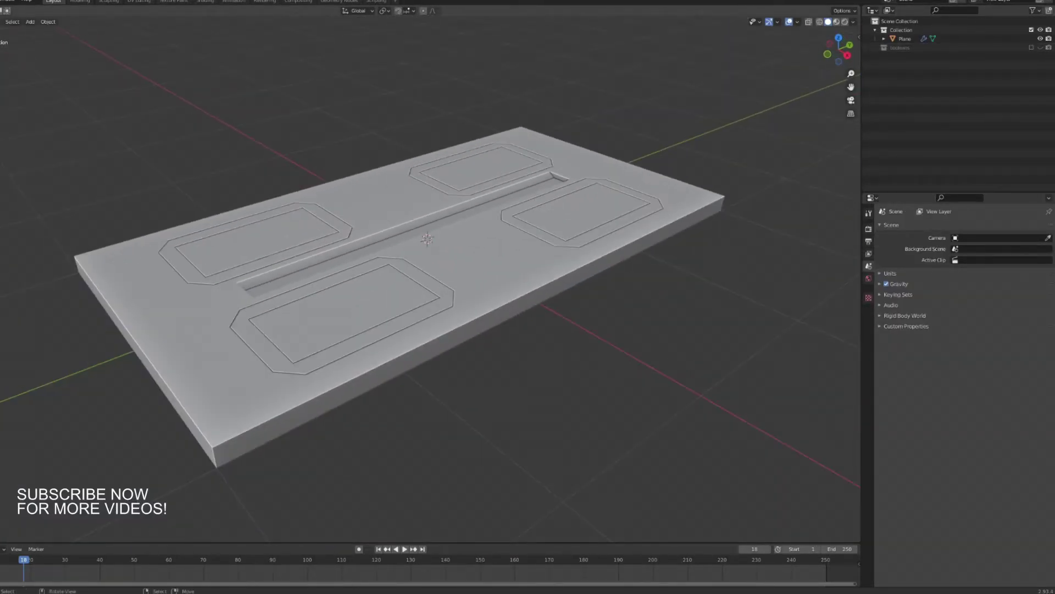
Step: Add a new cube in top view and move it along X to the slab's long side
key("KP_7")
key("shift+a")
mouse_move(434, 207)
left_click(498, 215)
key("g")
key("x")
left_click(132, 216)
Step: Flatten the cube along Z to a scale of 0.273 and raise it at the slab's edge
middle_click_drag(132, 215, 137, 124)
key("s")
left_click(127, 220)
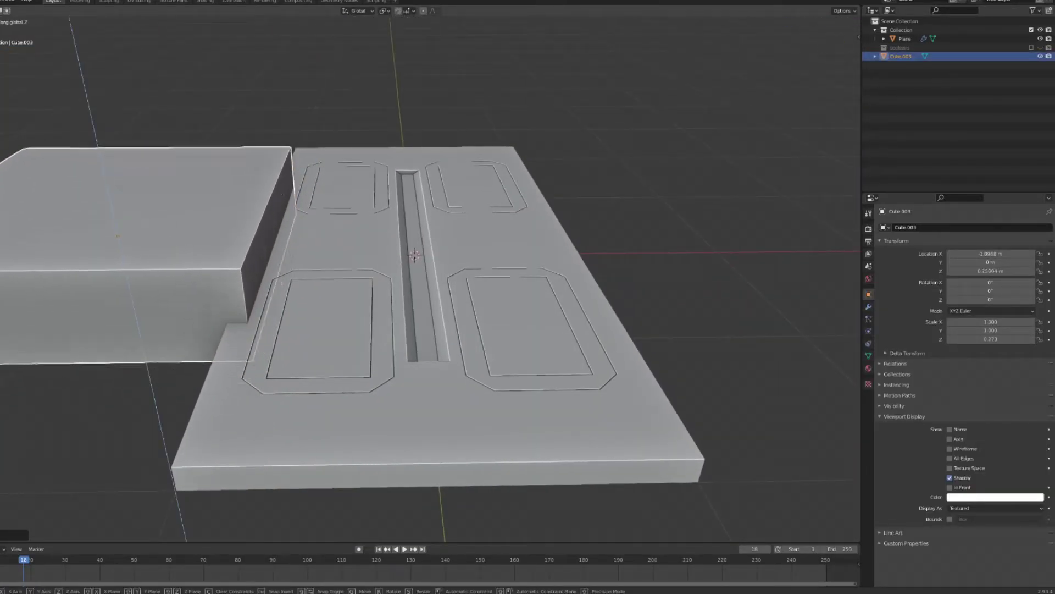
Step: Loop-cut the cube horizontally and extrude the lower face on the slab side into a narrow lip
key("Tab")
key("ctrl+r")
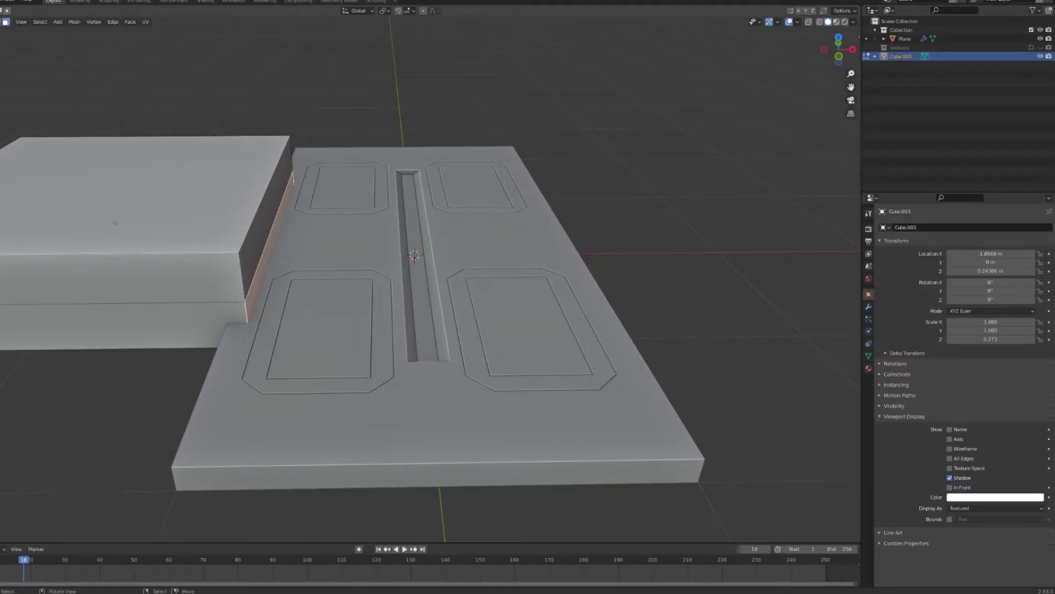
right_click(304, 245)
Step: Apply the cube's scale and bevel the upper edge of the lip
key("Tab")
key("ctrl+a")
left_click(306, 246)
key("Tab")
key("ctrl+b")
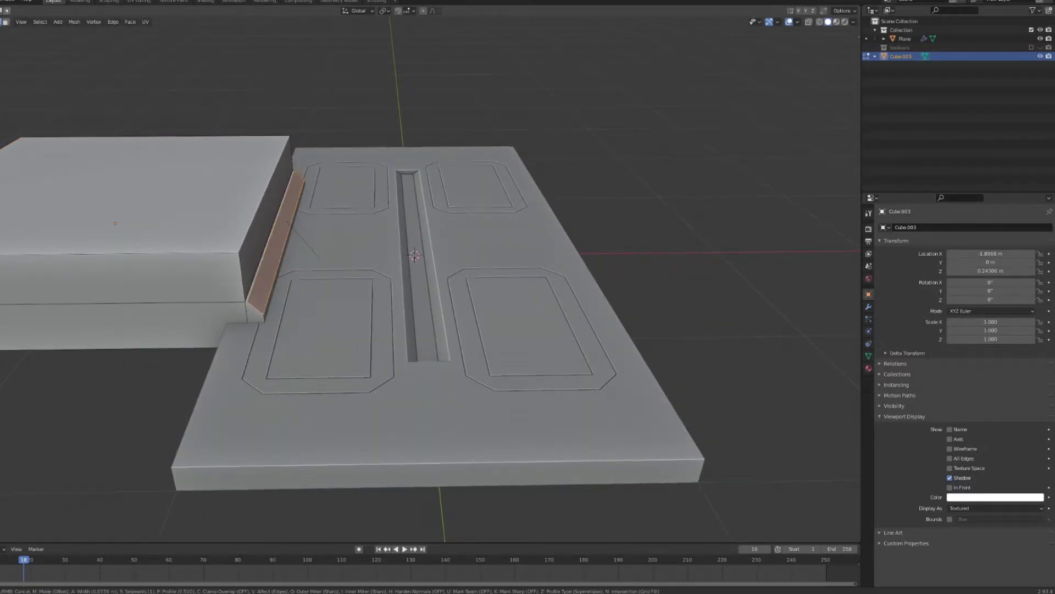
right_click(340, 261)
mouse_move(329, 420)
left_click(387, 451)
key("Tab")
Step: Flatten the cube along Z to a scale of 0.465 and position it along X and Z over the slab's long edge
middle_click_drag(388, 396, 482, 408, "shift")
scroll(483, 409, "up", 2)
key("s")
key("z")
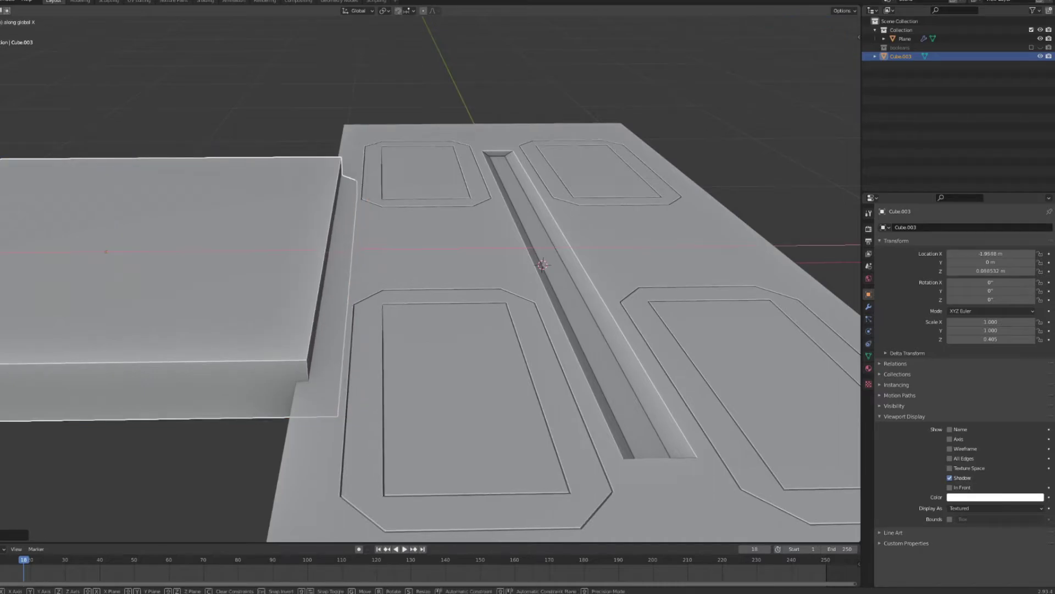
left_click(262, 245)
Step: Add another Difference Boolean modifier to the slab with the lipped cube as cutter
left_click(905, 39)
left_click(869, 306)
left_click(965, 227)
left_click(874, 273)
left_click(1038, 399)
left_click(210, 309)
Step: Check the edge cut with the cube hidden and raise the cube clear of the slab along Z
left_click(211, 309)
key("h")
middle_click_drag(214, 309, 374, 236)
key("alt+h")
key("g")
key("z")
left_click(316, 203)
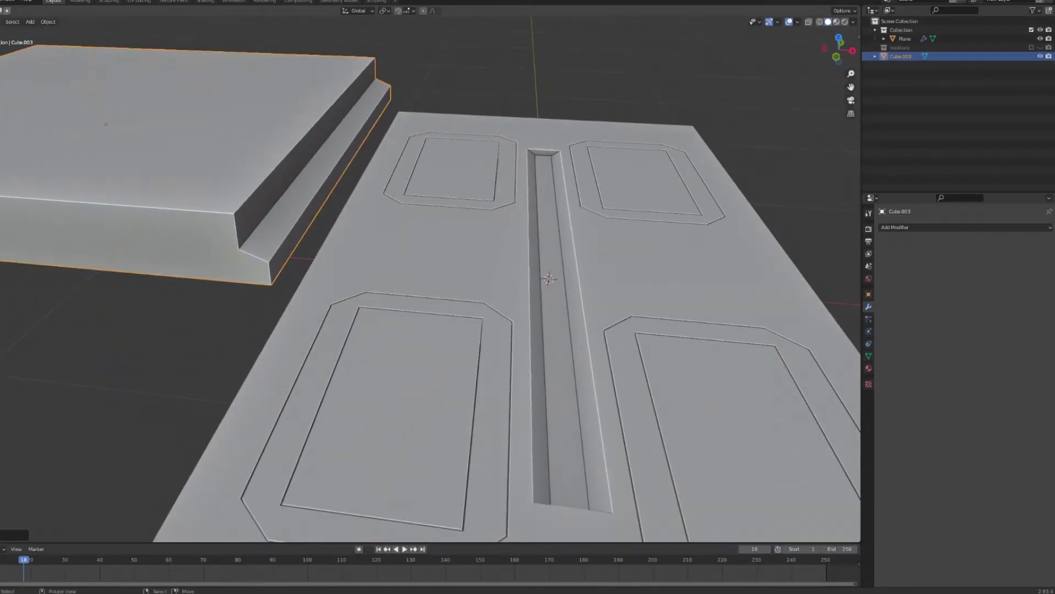
Step: Replace the cube's lower lip with one extruded from the upper side face, bevelled along its lower edge
key("Tab")
left_click(314, 200)
key("x")
left_click(314, 182)
key("e")
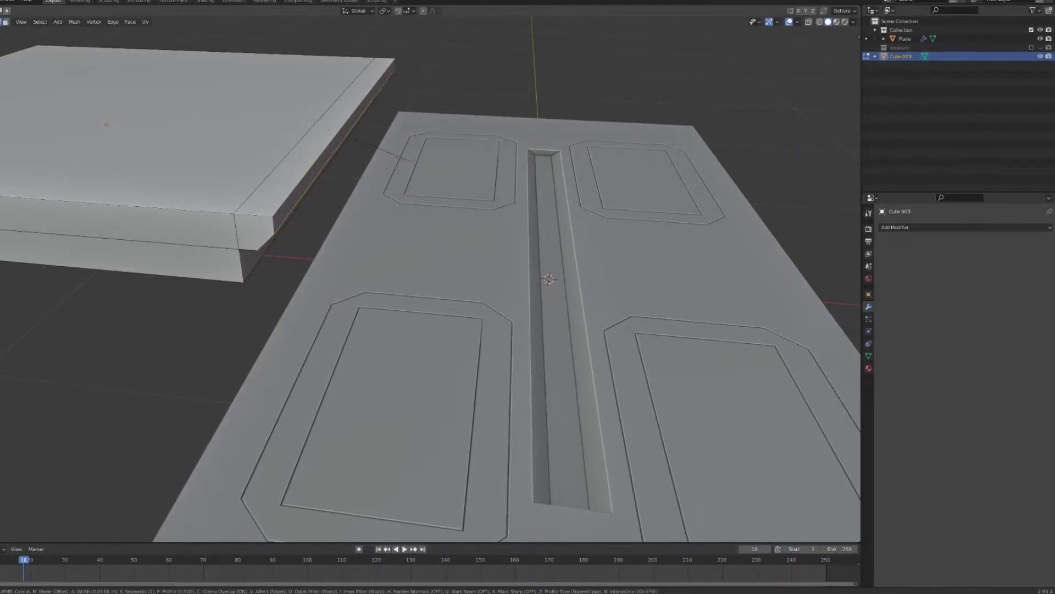
left_click(413, 162)
Step: Lower the cube along Z and move it along X until its lip cuts into the slab's long edge
key("Tab")
key("g")
key("z")
left_click(413, 236)
key("g")
key("x")
left_click(431, 238)
key("g")
key("z")
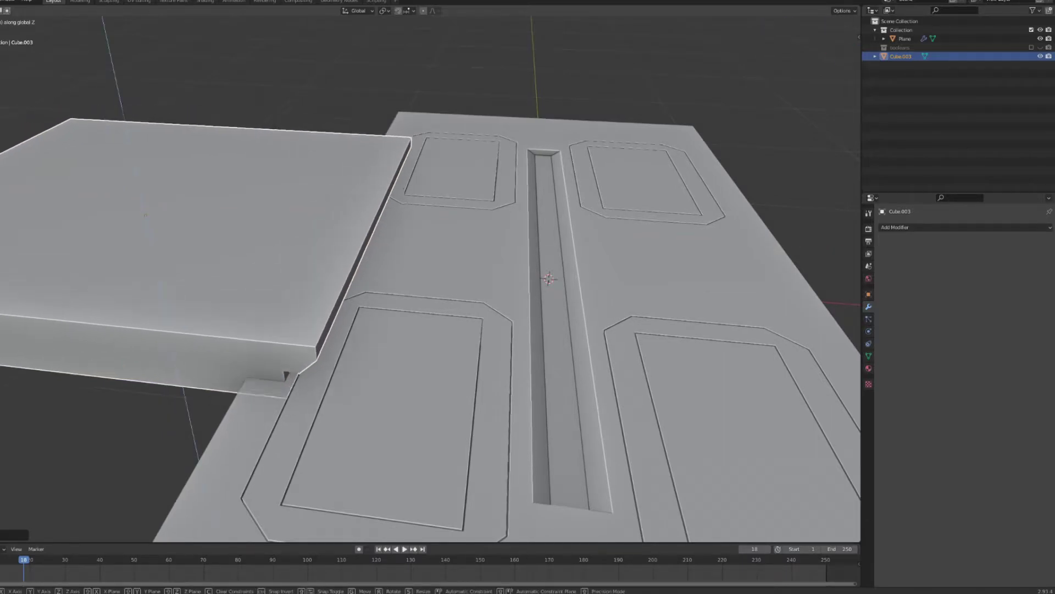
key("x")
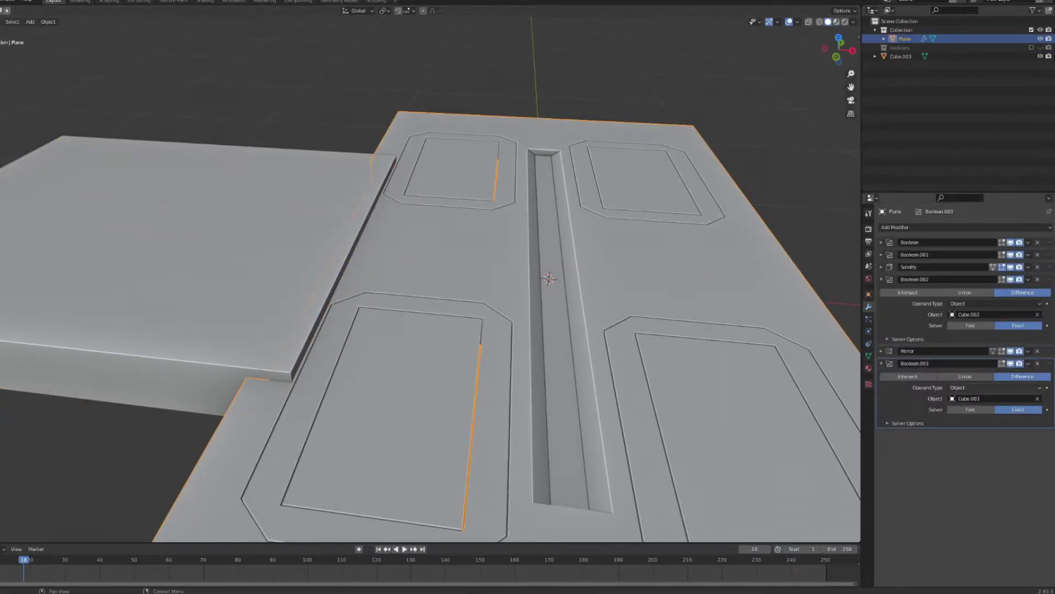
Step: Hide the cube cutter temporarily to examine the cut along the slab's long edge
key("h")
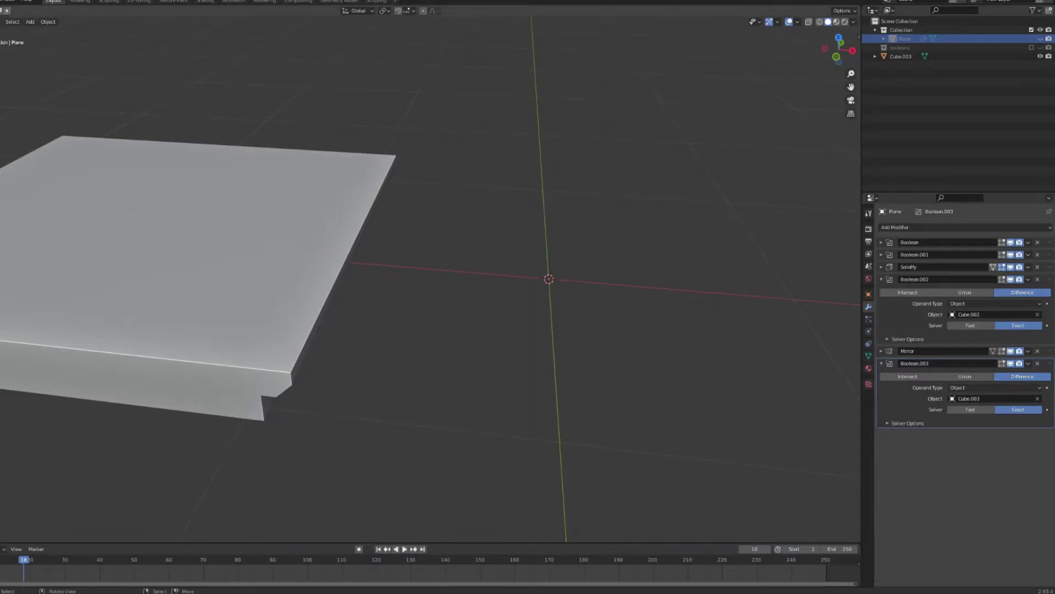
key("ctrl+z")
left_click(296, 242)
key("h")
middle_click_drag(308, 242, 484, 242)
key("alt+h")
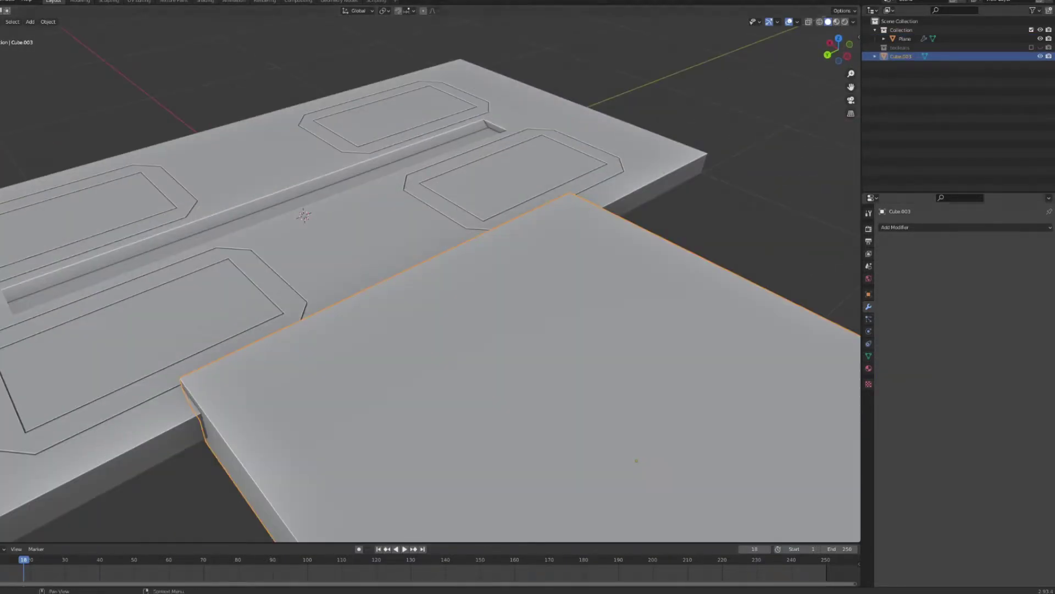
Step: Display the cube cutter as Wire in the viewport
left_click(868, 295)
left_click(996, 509)
left_click(973, 540)
Step: Reposition the wire cube cutter along X and Z to adjust its cut into the slab's long edge
middle_click_drag(550, 330, 594, 330)
key("g")
key("x")
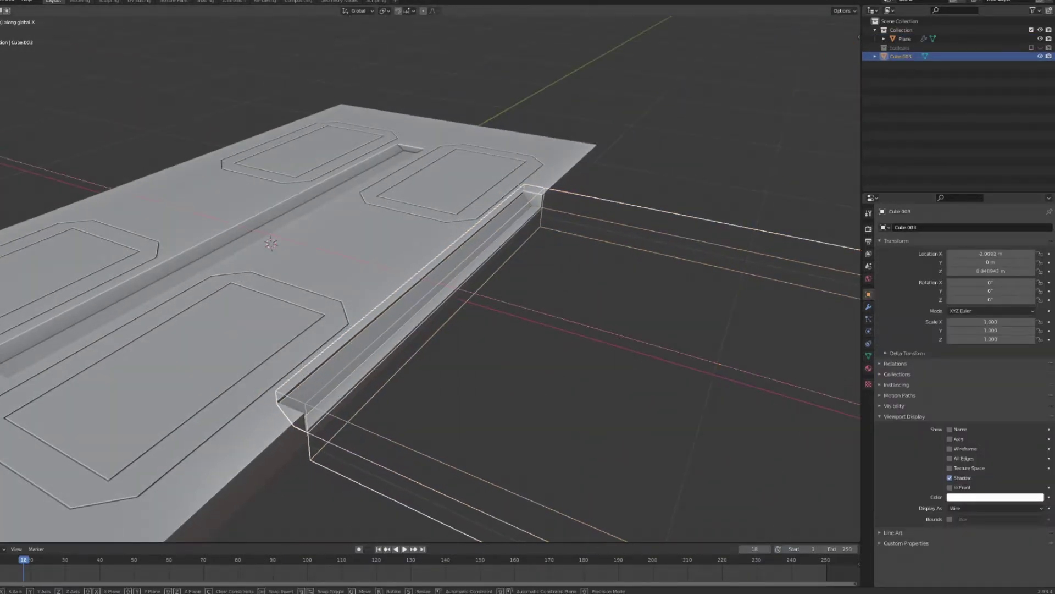
key("z")
left_click(440, 314)
key("g")
key("x")
left_click(439, 308)
Step: Move the slab's Boolean modifier that uses the edge cube above its Mirror modifier
middle_click_drag(439, 308, 236, 349)
scroll(236, 349, "down", 4)
left_click(868, 306)
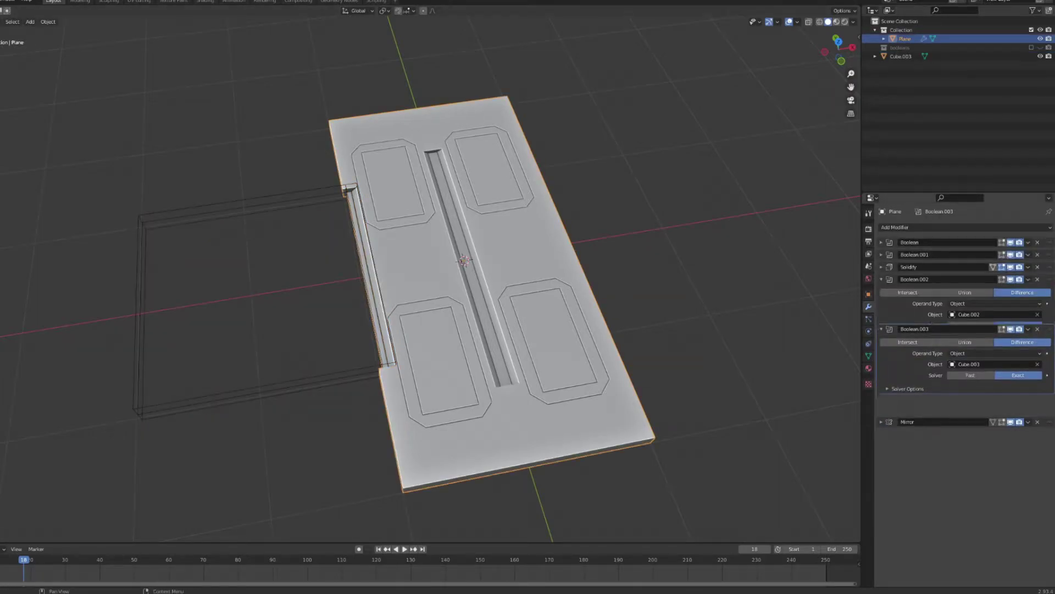
Step: Shift the cube cutter along Y beside one end panel of the slab and put it in the Sections collection
left_click(308, 192)
key("g")
key("y")
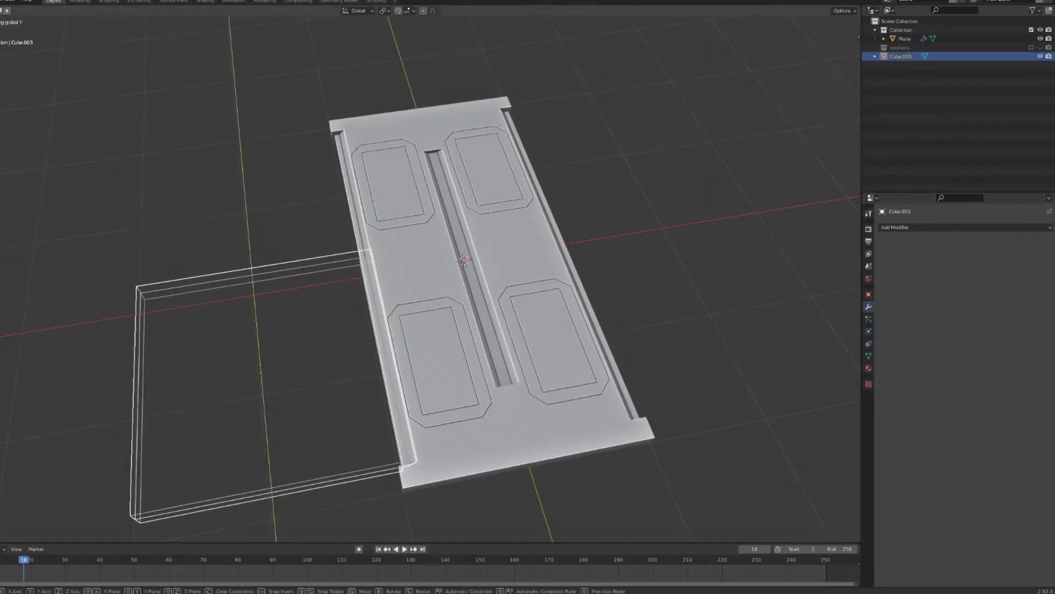
left_click(324, 287)
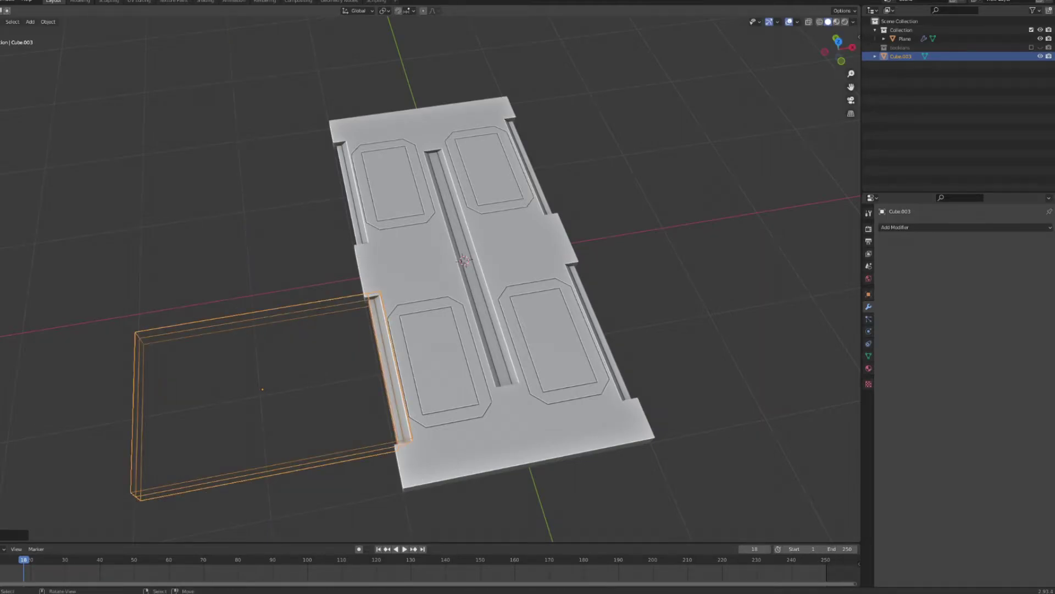
key("KP_7")
key("g")
key("y")
left_click(396, 341)
middle_click_drag(396, 341, 611, 277)
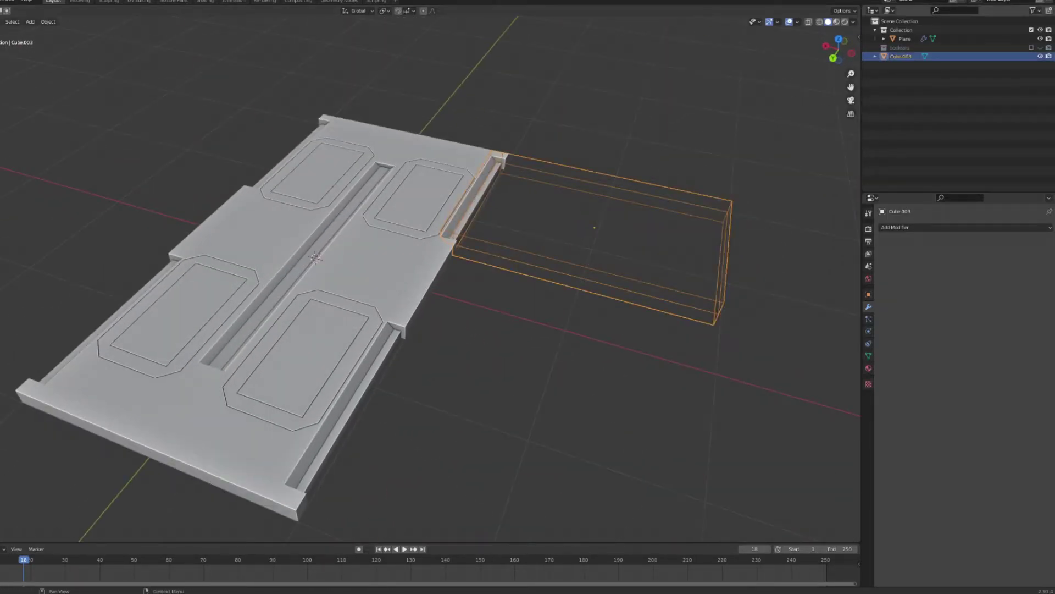
left_click_drag(901, 56, 901, 48)
Step: Add a new cube at the middle of the slab's long edge and scale it down
middle_click_drag(519, 245, 458, 215)
scroll(457, 215, "up", 1)
key("shift+a")
mouse_move(458, 215)
left_click(517, 225)
key("s")
key("Return")
Step: Tilt the new cube about the Y axis so its face slopes across the slab's edge
key("y")
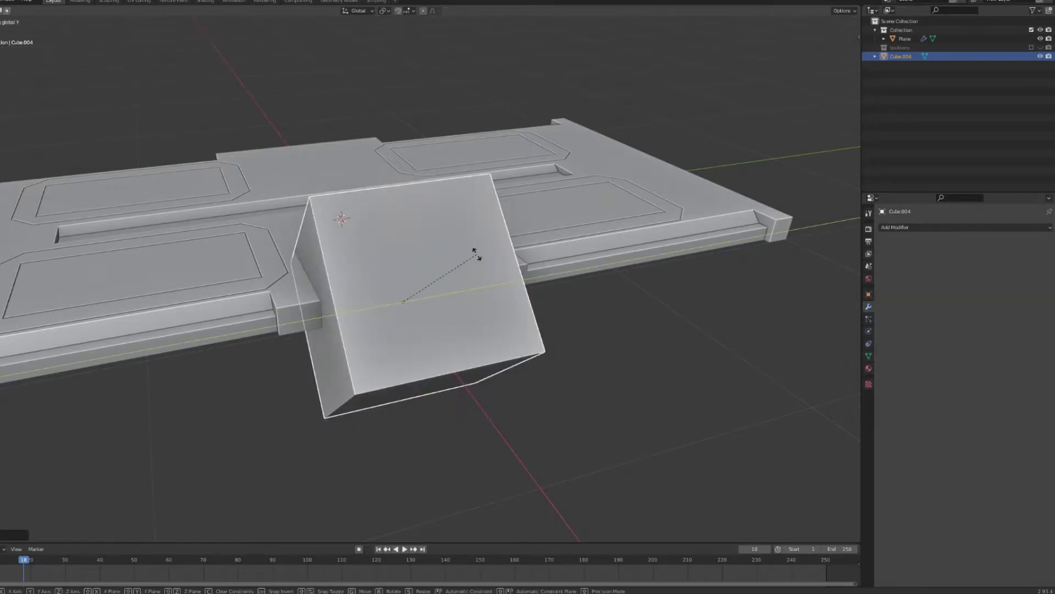
key("Escape")
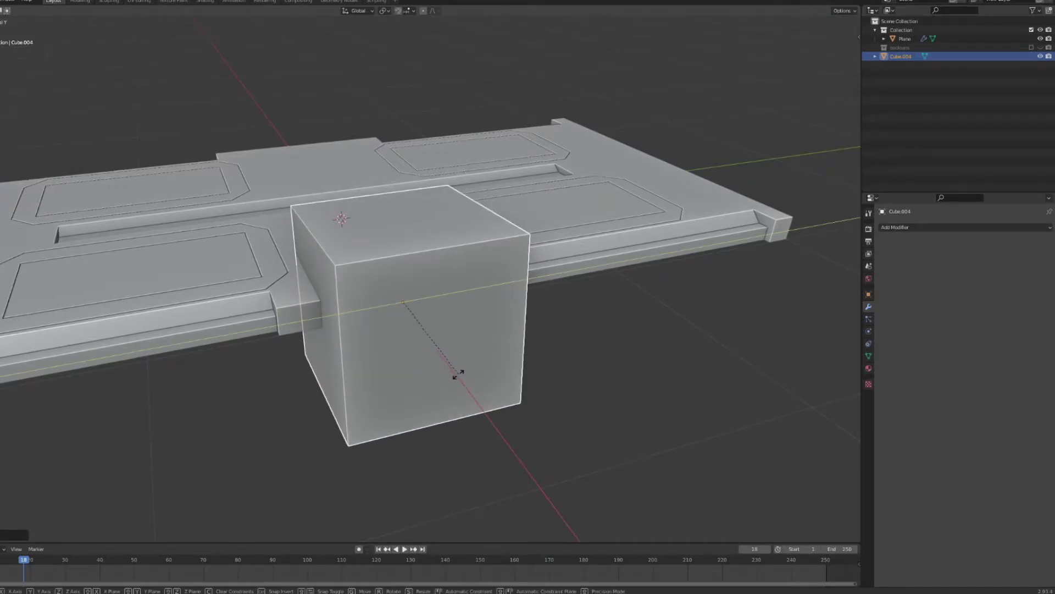
key("r")
key("y")
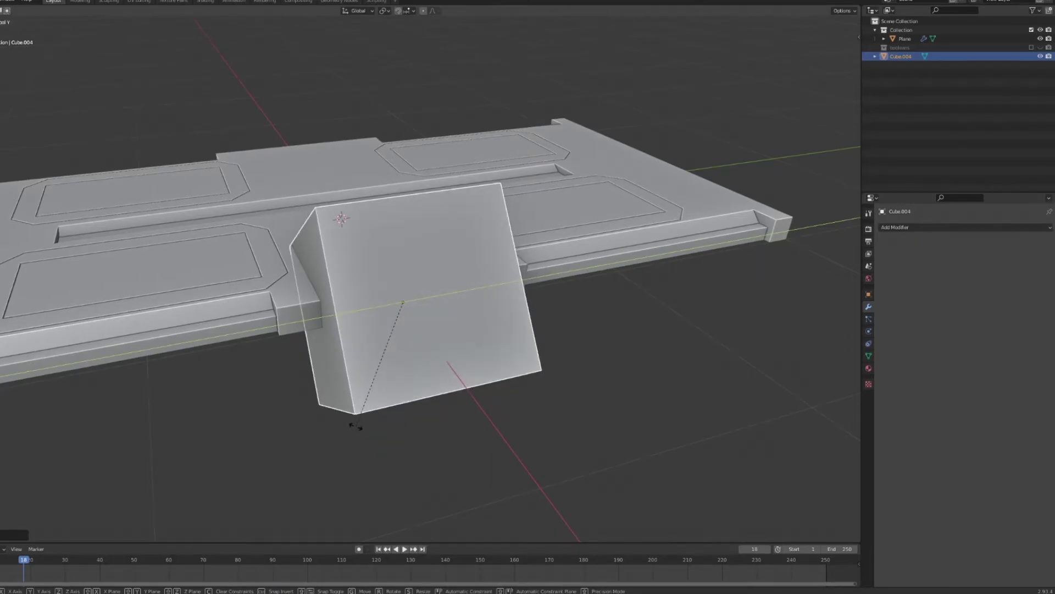
left_click(357, 426)
Step: Move the tilted cube along its local X axis until it slices the middle of the slab's long edge
middle_click_drag(356, 427, 237, 443)
key("g")
key("x")
key("x")
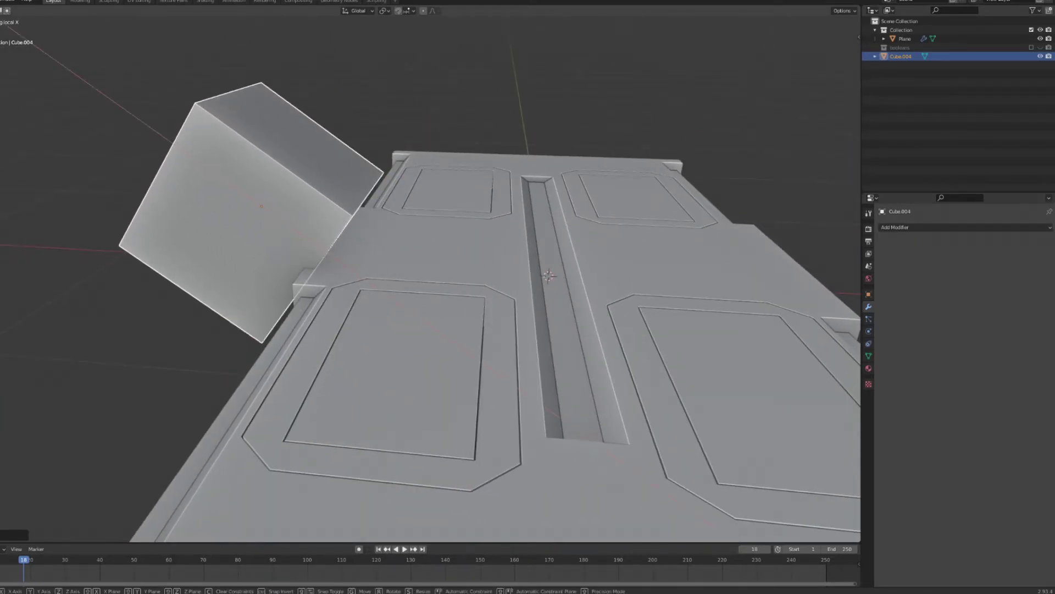
left_click(473, 314)
mouse_move(473, 313)
middle_mouse_down()
mouse_move(368, 286)
mouse_move(484, 316)
middle_mouse_up()
Step: Add a Boolean Difference modifier to the slab with the tilted cube as cutter and put the cube in the Sections collection
left_click(616, 274)
left_click(912, 227)
left_click(877, 271)
left_click_drag(900, 56, 900, 48)
Step: Add a cylinder with 64 vertices at the centre of the slab
scroll(495, 275, "down", 4)
middle_click_drag(495, 275, 429, 297)
scroll(384, 247, "up", 2)
key("KP_7")
key("shift+a")
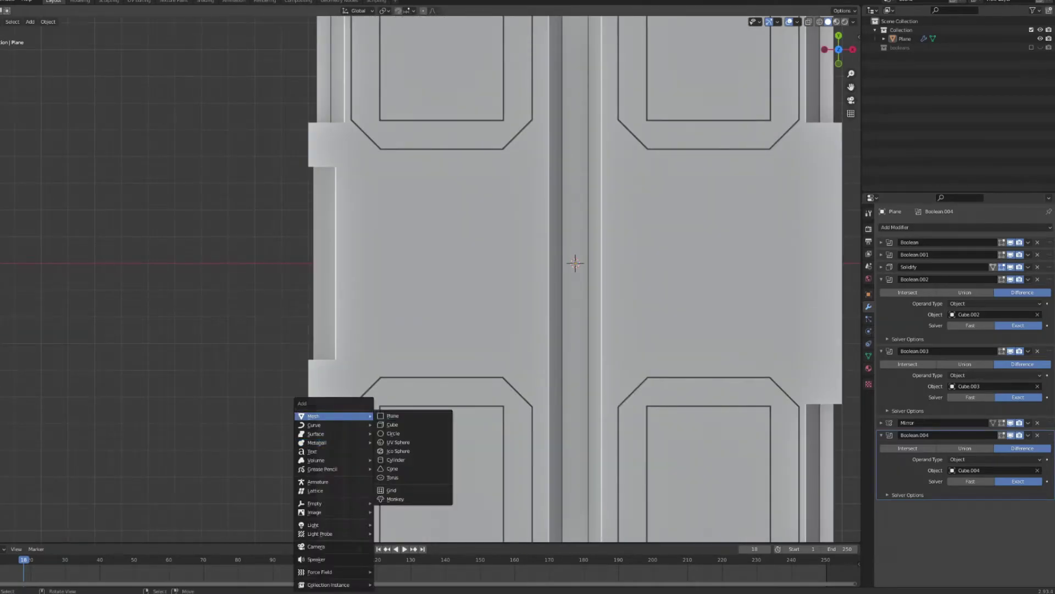
left_click(396, 459)
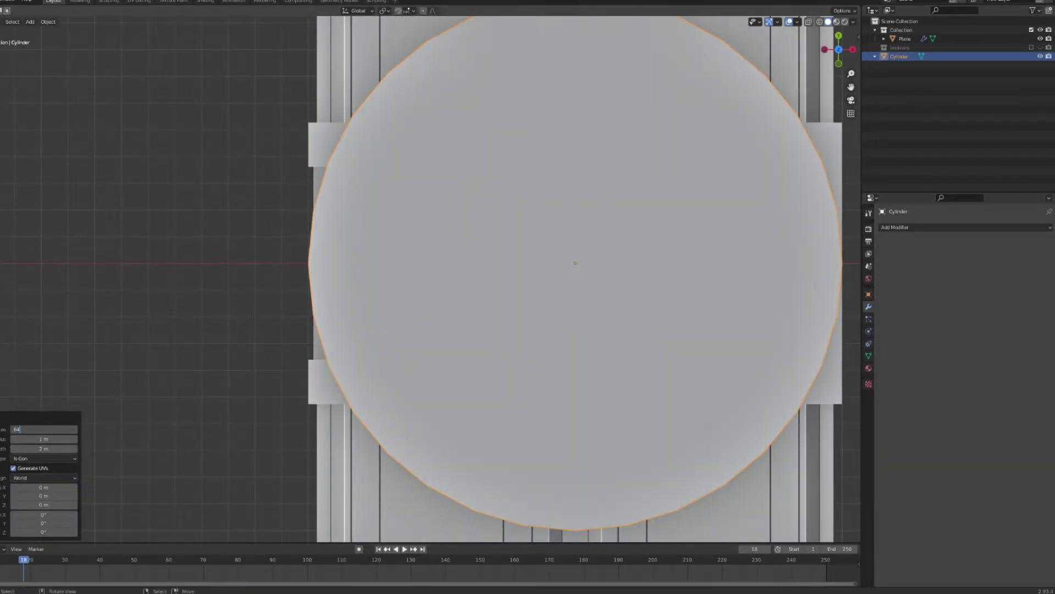
Step: Shade the cylinder smooth and enable Auto Smooth for its normals
right_click(550, 330)
left_click(550, 330)
left_click(868, 356)
left_click(893, 379)
left_click(950, 391)
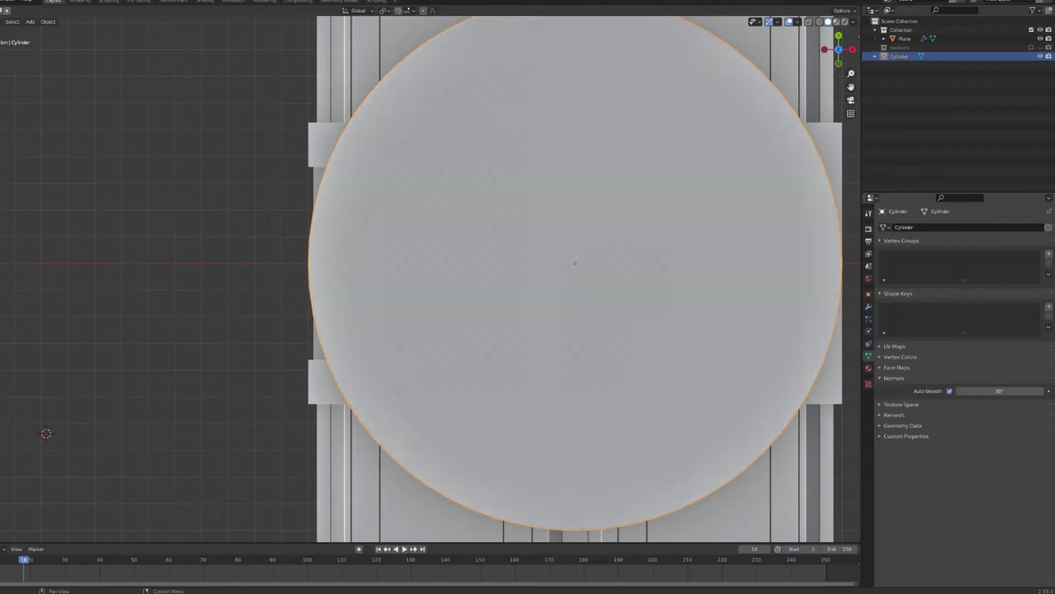
Step: Scale the cylinder down and move it along X onto the sloped cut in the slab's long edge
middle_click_drag(632, 352, 588, 248)
scroll(522, 292, "down", 5)
key("g")
key("x")
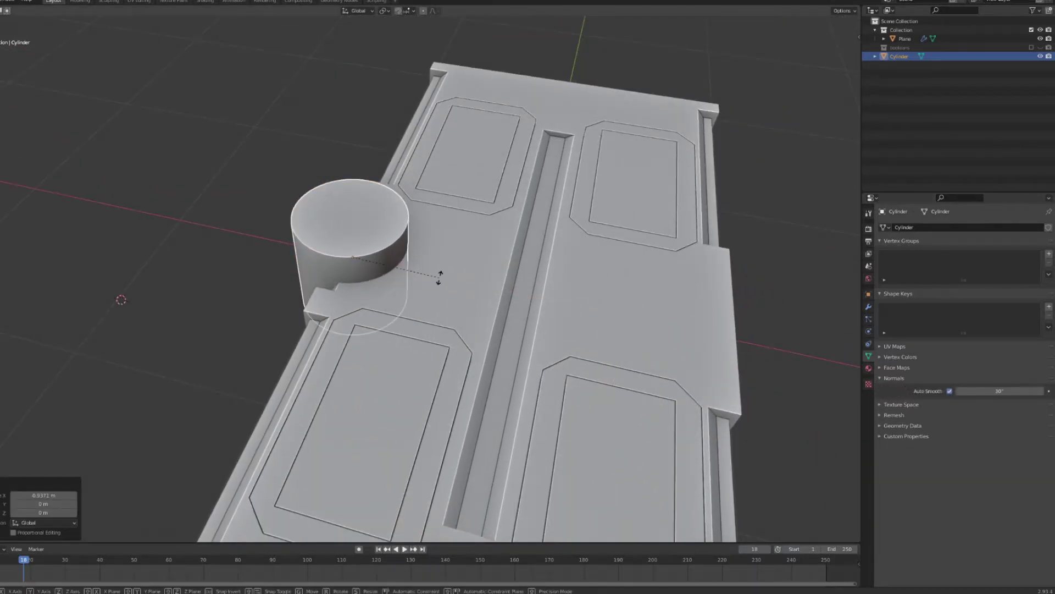
left_click(439, 278)
scroll(440, 277, "up", 2)
key("KP_7")
key("g")
key("x")
left_click(413, 279)
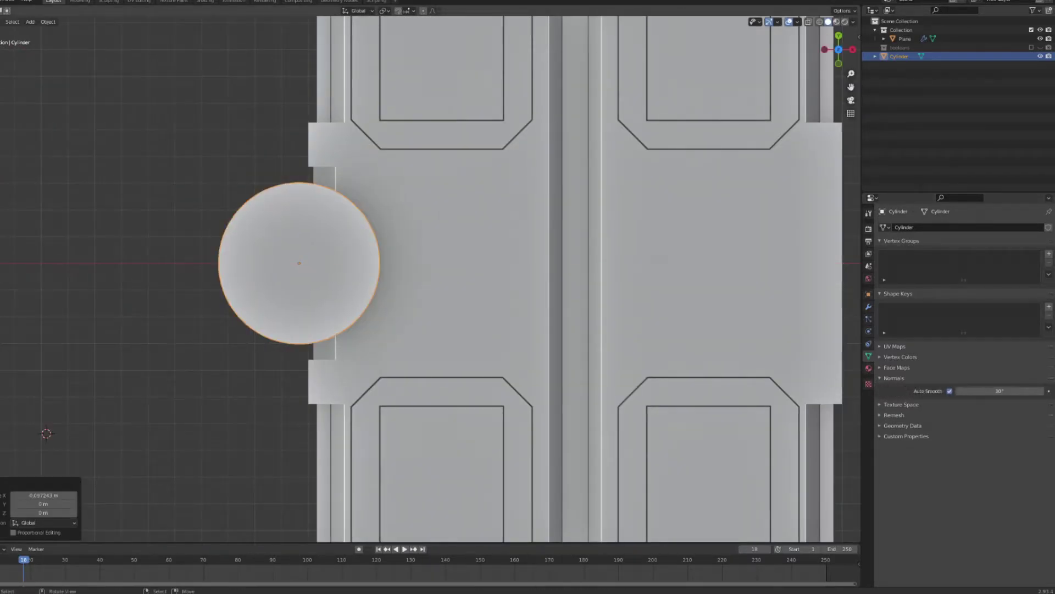
Step: Extrude the cylinder's middle side faces about 0.2 m toward the slab's centre to form a keyhole shape
middle_click_drag(413, 280, 336, 220)
scroll(335, 219, "up", 4)
key("Tab")
left_click(5, 22)
key("KP_3")
left_click(430, 297)
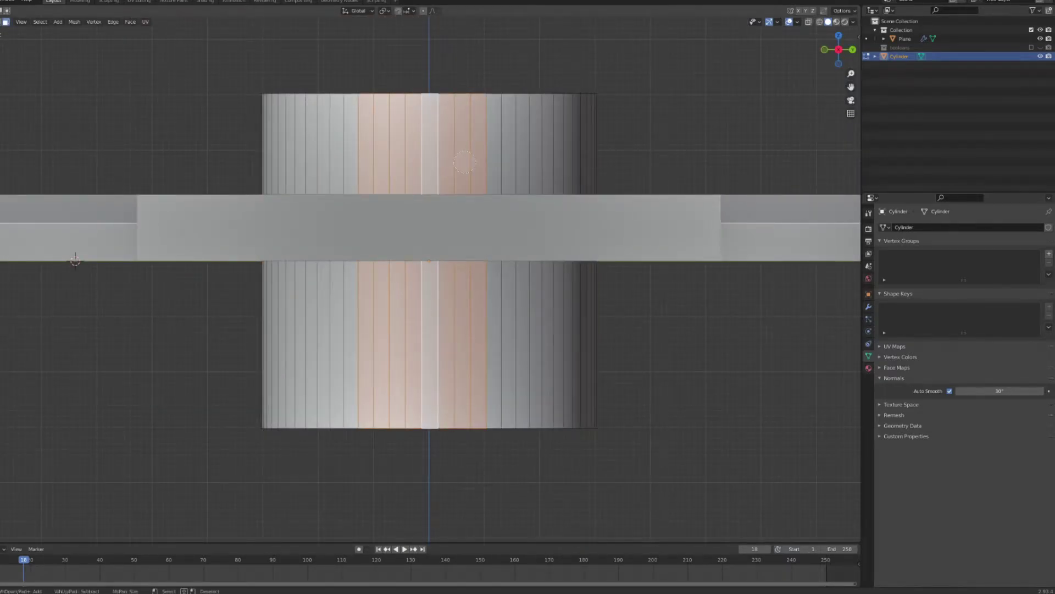
scroll(464, 162, "down", 1)
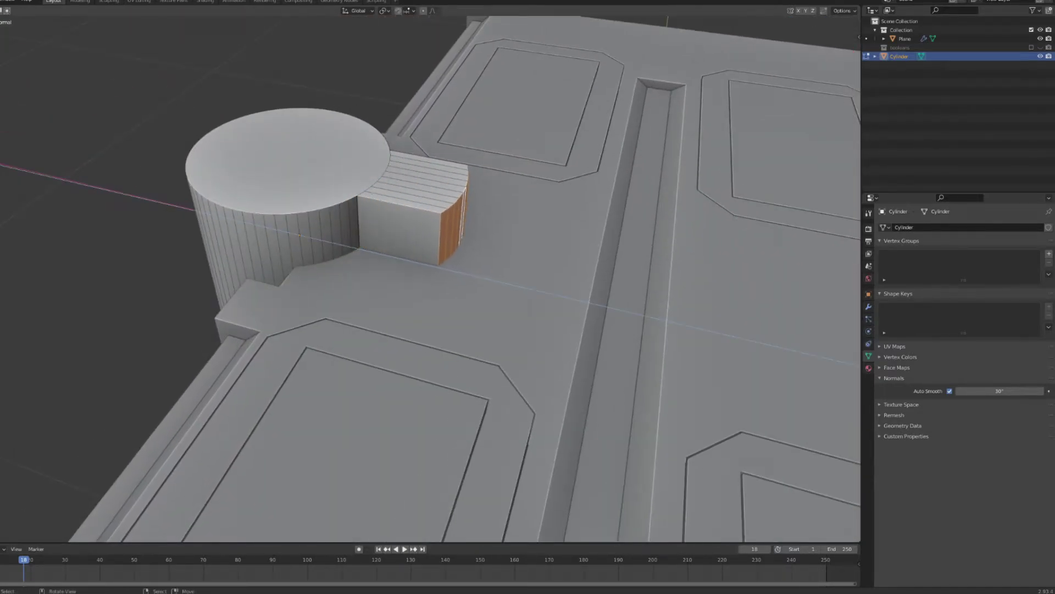
scroll(381, 212, "down", 3)
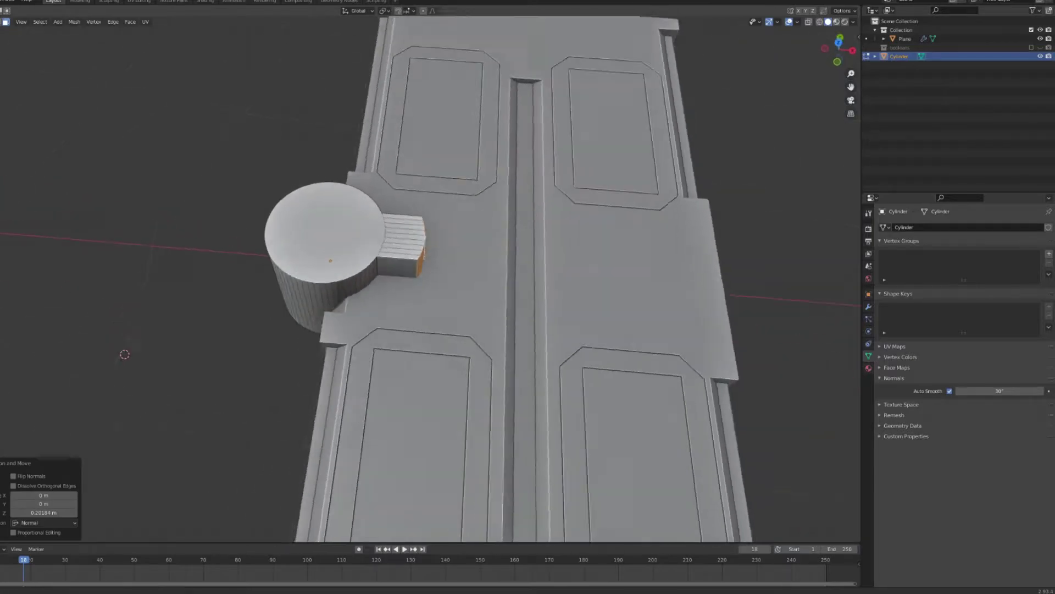
Step: Position the keyhole cylinder along X over the slab's edge using a wireframe top view, then restore solid shading
key("KP_7")
key("Tab")
scroll(381, 213, "up", 1)
key("z")
left_click(311, 213)
scroll(311, 213, "up", 1)
middle_click_drag(311, 213, 420, 209, "shift")
key("Tab")
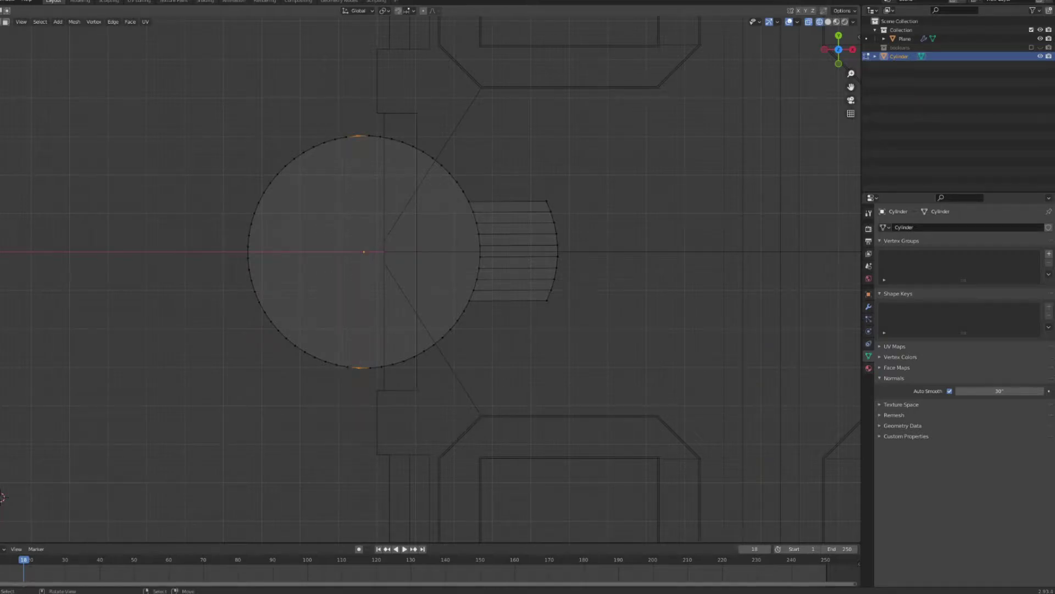
key("Tab")
key("g")
key("x")
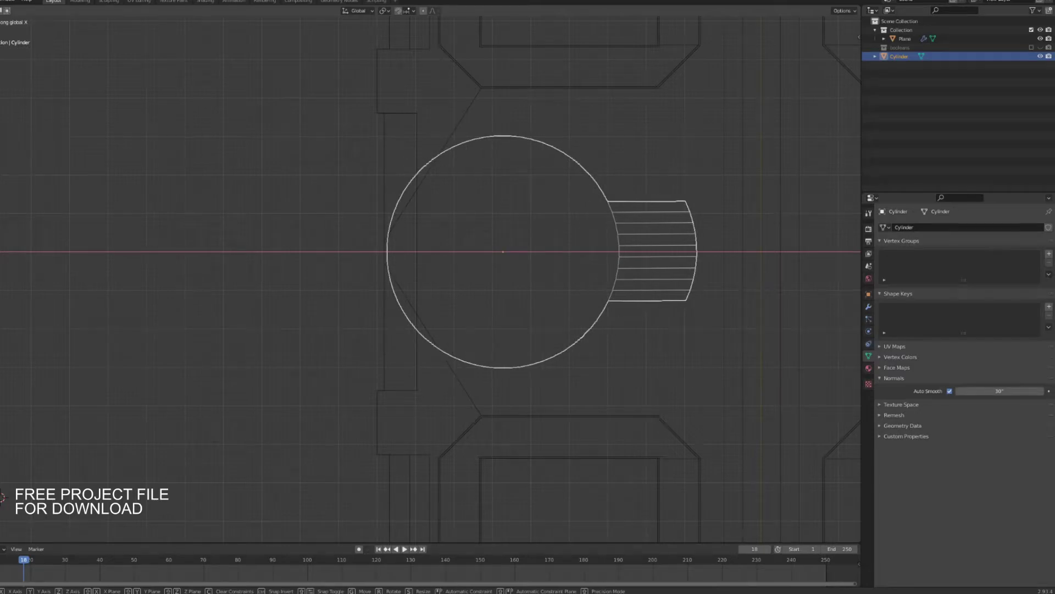
left_click(459, 192)
scroll(459, 193, "down", 2)
key("z")
left_click(487, 190)
Step: Shorten the keyhole cylinder along Z and raise it so its base sits inside the slab's thickness
middle_click_drag(487, 209, 544, 141)
scroll(552, 165, "up", 3)
key("s")
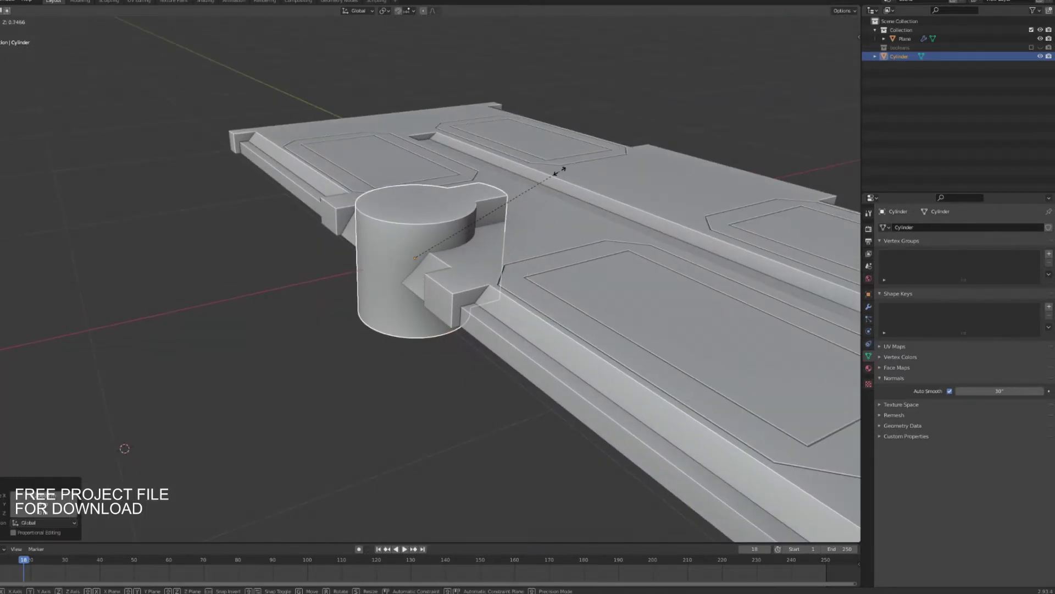
left_click(506, 177)
key("g")
key("z")
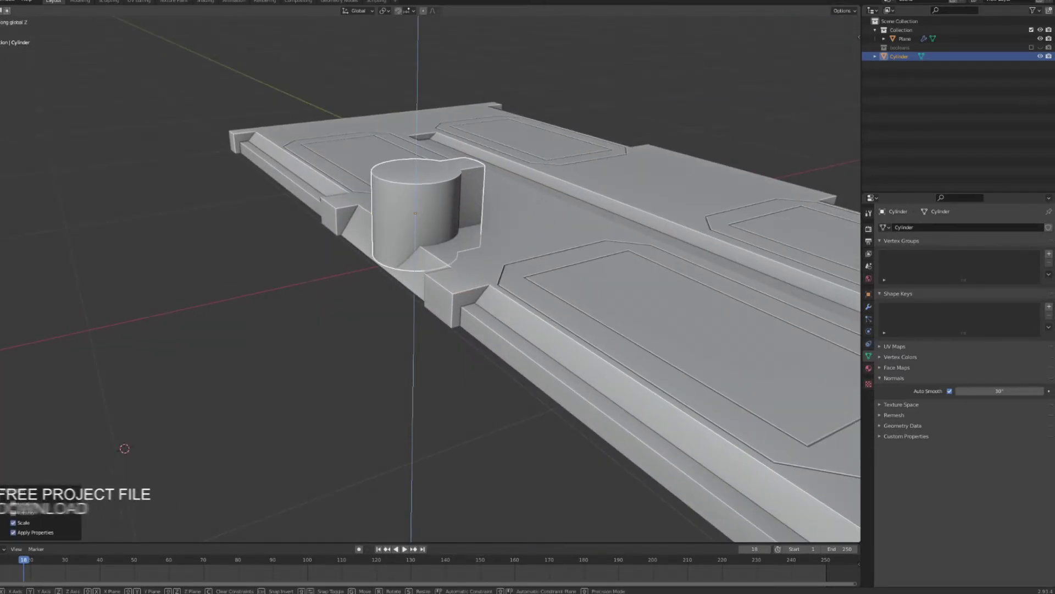
left_click(503, 159)
Step: Nudge the keyhole cylinder along X relative to the slab's long edge
middle_click_drag(503, 159, 615, 184)
key("g")
key("x")
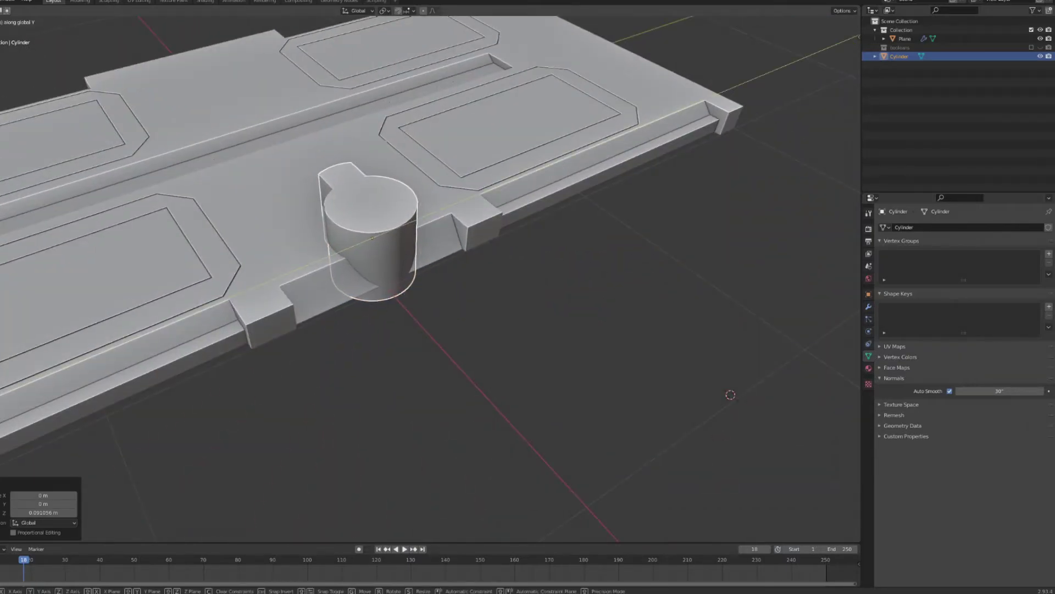
left_click(550, 160)
Step: Add a Boolean Difference modifier to the slab with the keyhole cylinder as its object
left_click(528, 154)
left_click(868, 307)
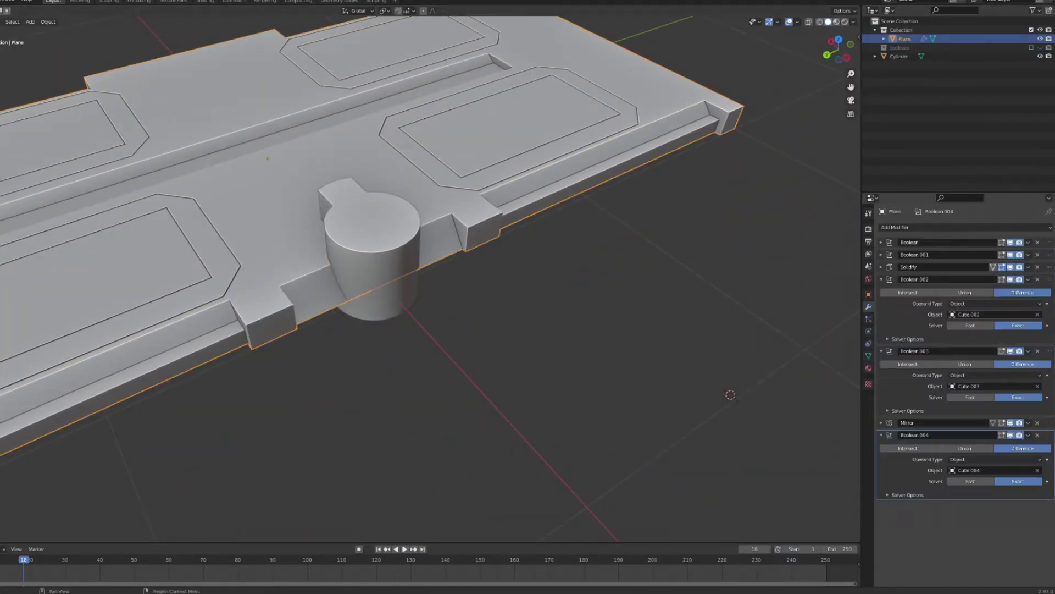
left_click(913, 227)
left_click(886, 271)
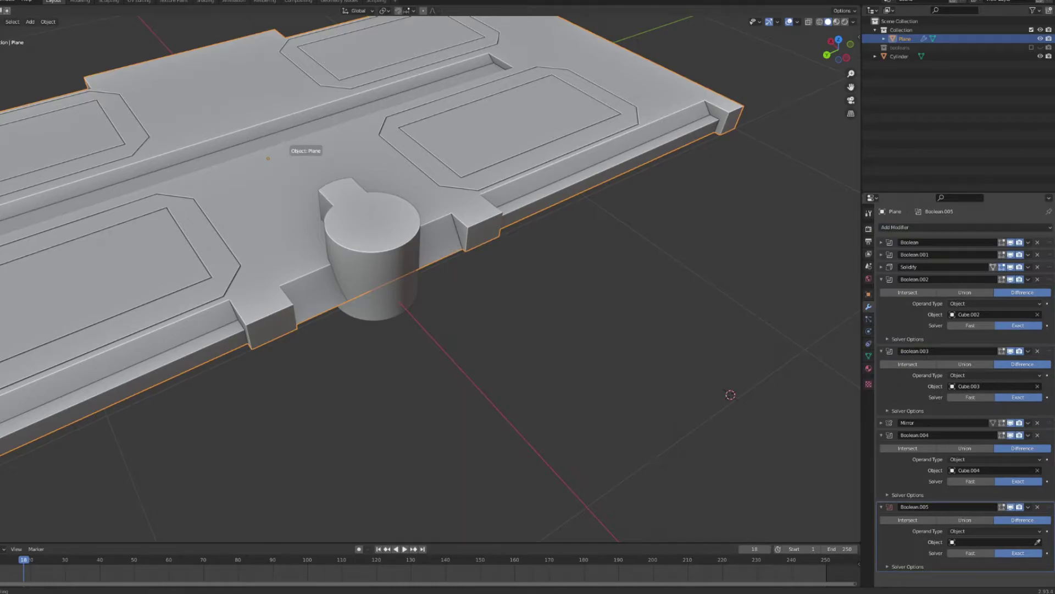
left_click(350, 207)
Step: Hide the keyhole cylinder temporarily to examine its cut in the slab
right_click(351, 208)
key("h")
scroll(352, 208, "up", 4)
scroll(352, 209, "down", 2)
key("alt+h")
right_click(264, 182)
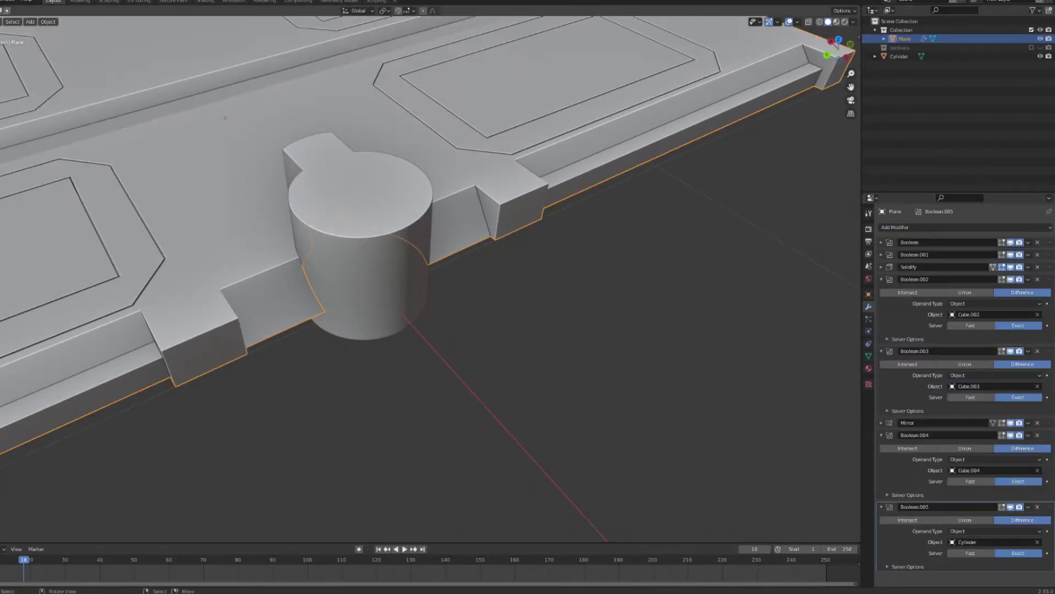
Step: Raise the cylinder along Z to make the keyhole pocket shallower and hide it
right_click(360, 220)
key("g")
key("z")
left_click(359, 176)
key("h")
middle_click_drag(358, 176, 253, 145)
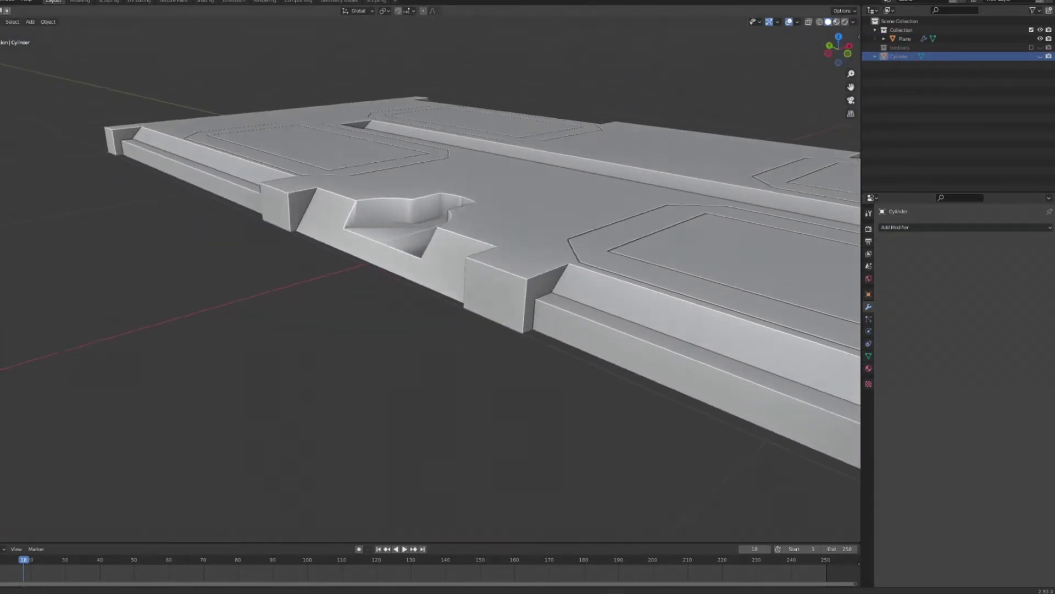
middle_click_drag(427, 220, 488, 254)
Step: Shade the slab smooth and enable Auto Smooth for its normals
right_click(489, 255)
key("q")
key("w")
left_click(602, 192)
left_click(869, 356)
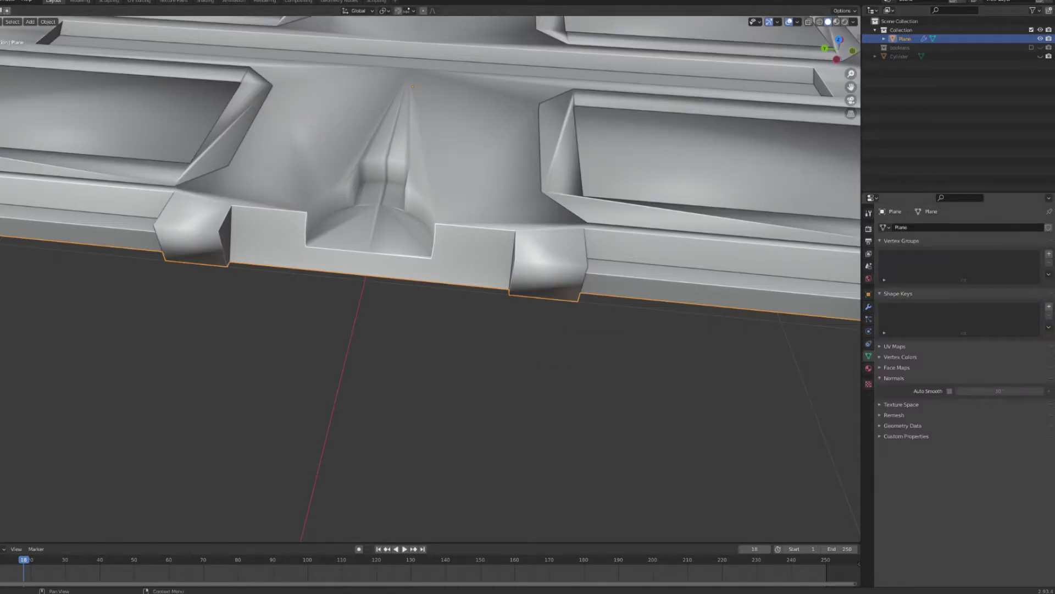
left_click(950, 391)
key("alt+a")
Step: Reorder the slab's modifiers so the tilted-cube and cylinder Booleans come before Mirror, and collapse the expanded modifiers
scroll(605, 181, "down", 2)
mouse_move(604, 182)
middle_mouse_down()
mouse_move(544, 204)
mouse_move(721, 172)
mouse_move(517, 198)
mouse_move(654, 142)
mouse_move(405, 215)
middle_mouse_up()
scroll(516, 198, "up", 3)
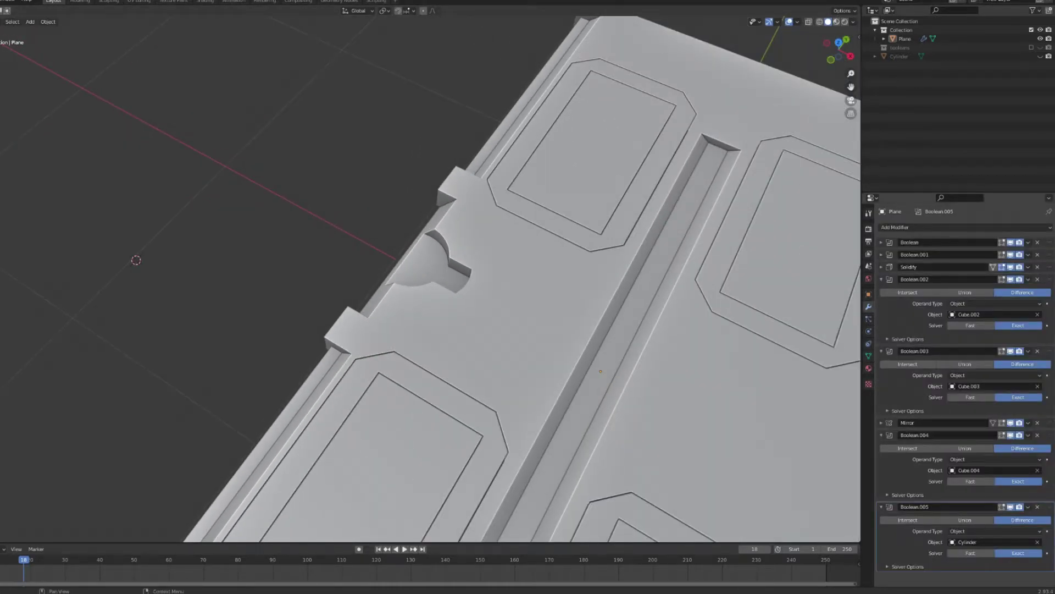
left_click(882, 507)
left_click_drag(1049, 434, 1049, 510)
left_click(882, 423)
left_click(881, 351)
left_click(881, 280)
scroll(430, 278, "down", 1)
Step: Unhide the keyhole cylinder and display it as Wire in the viewport
key("alt+h")
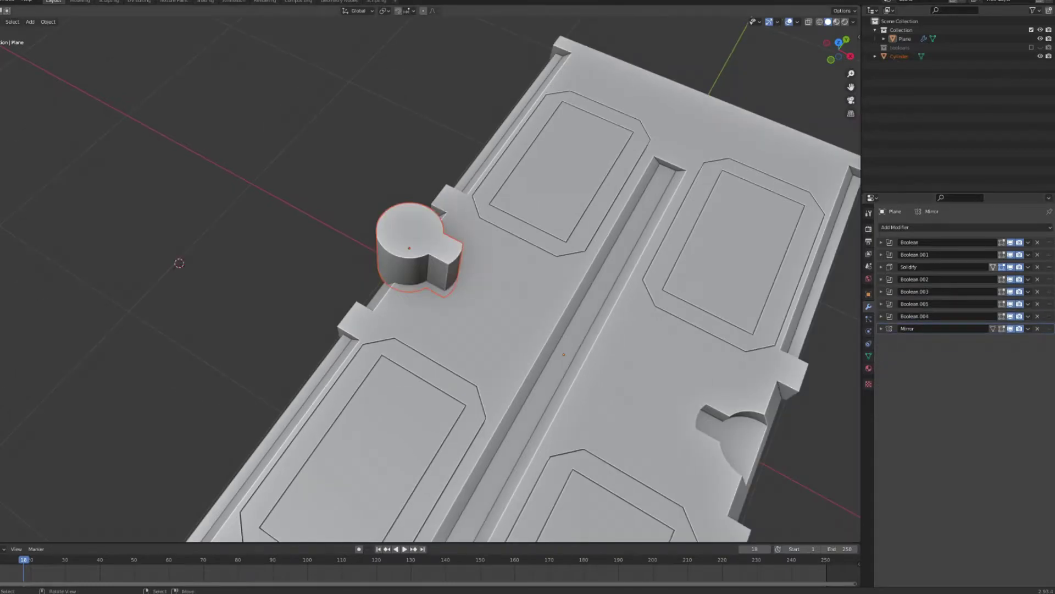
left_click(417, 242)
key("KP_Decimal")
left_click(868, 294)
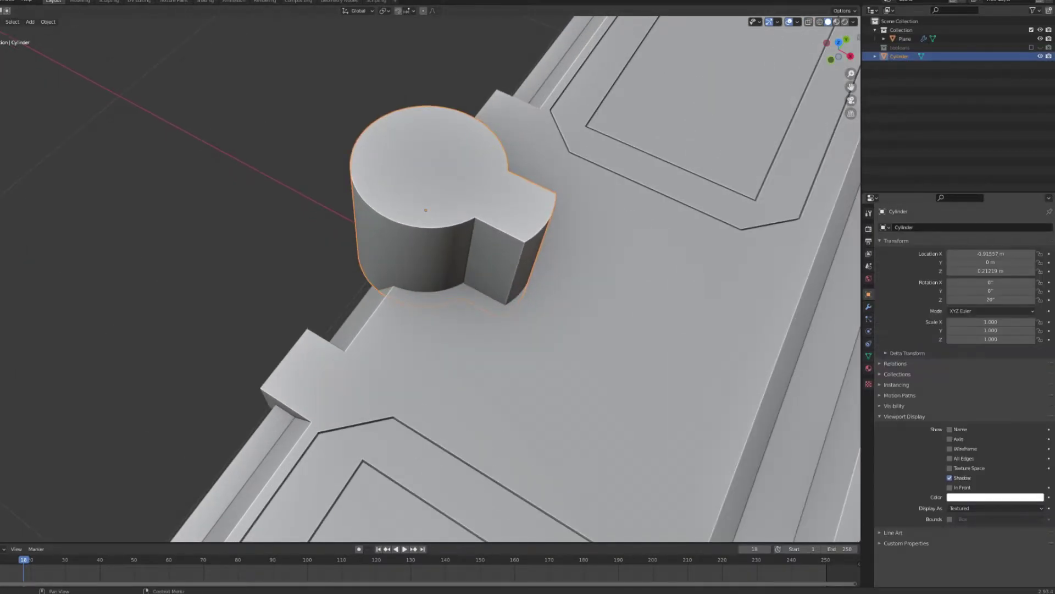
left_click(967, 528)
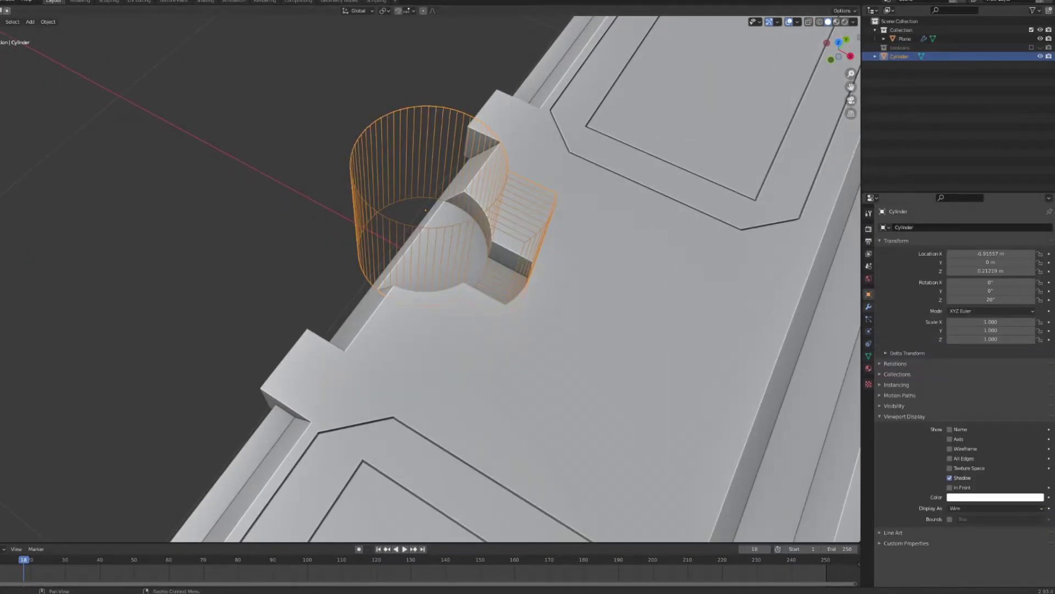
Step: Add a Solidify modifier to the keyhole cylinder with a thickness of 0.003 m
left_click(868, 306)
left_click(912, 227)
left_click(877, 377)
scroll(429, 274, "up", 3)
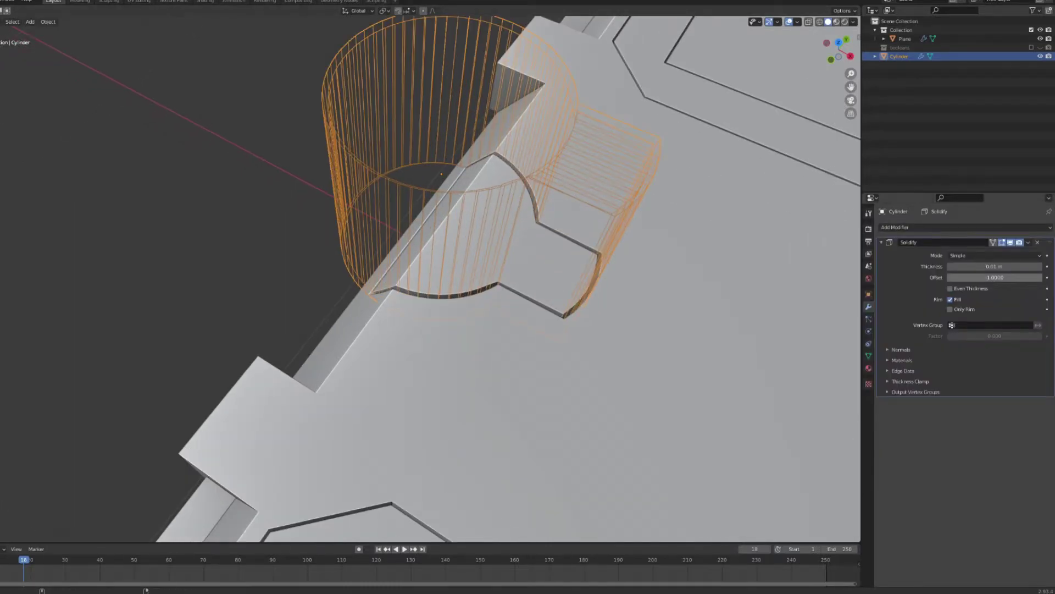
left_click_drag(995, 266, 1000, 266)
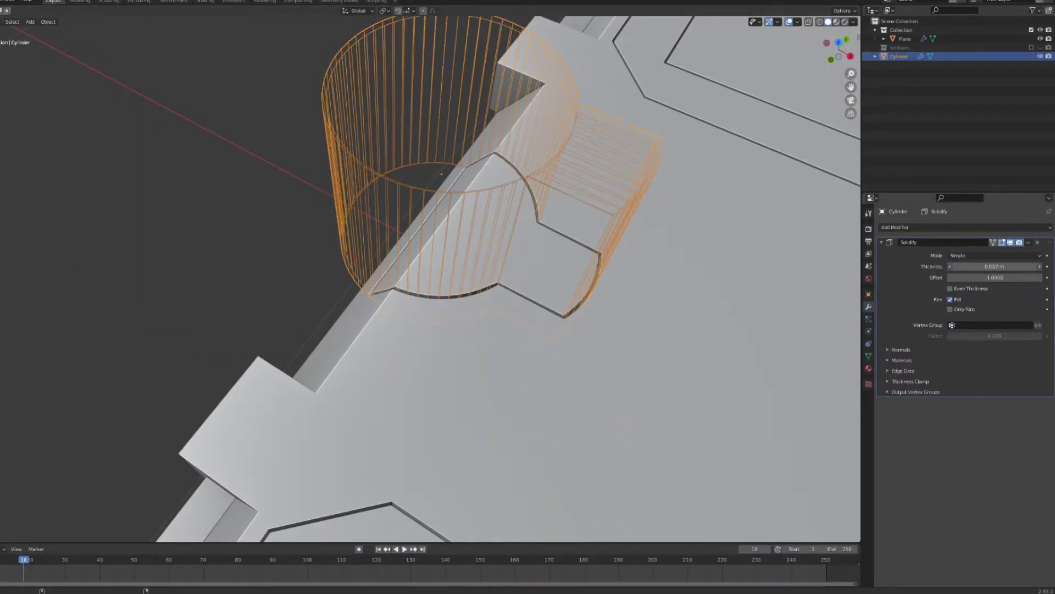
Step: Duplicate the solidified keyhole cylinder in place
scroll(461, 286, "down", 3)
middle_click_drag(462, 297, 536, 308)
scroll(461, 286, "up", 3)
key("shift+d")
key("Escape")
Step: Shrink the duplicate's whole mesh inward along its normals to form a smaller concentric keyhole
key("Tab")
key("a")
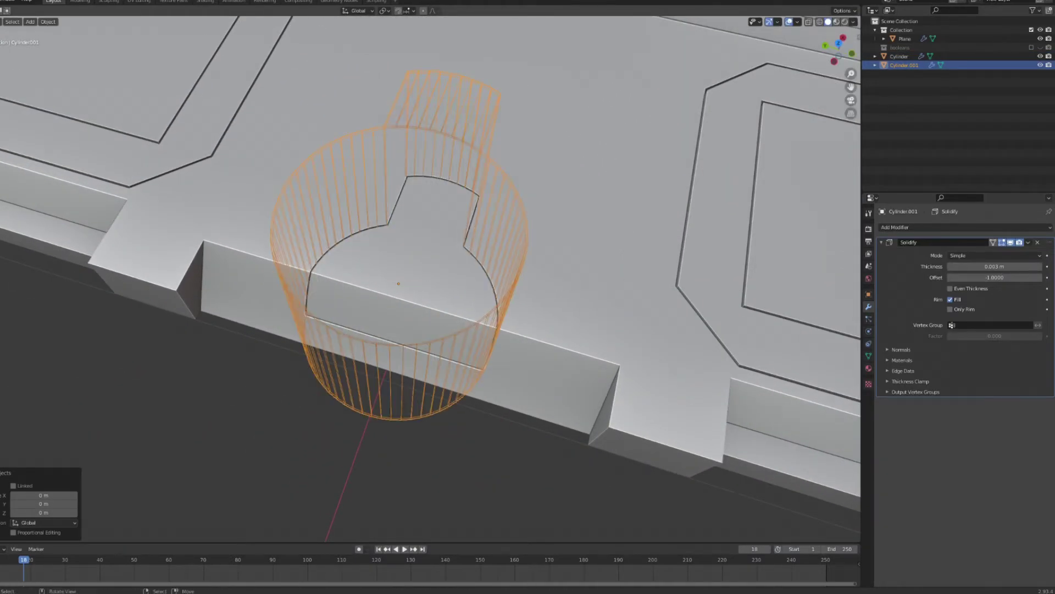
key("alt+s")
left_click(697, 280)
key("Tab")
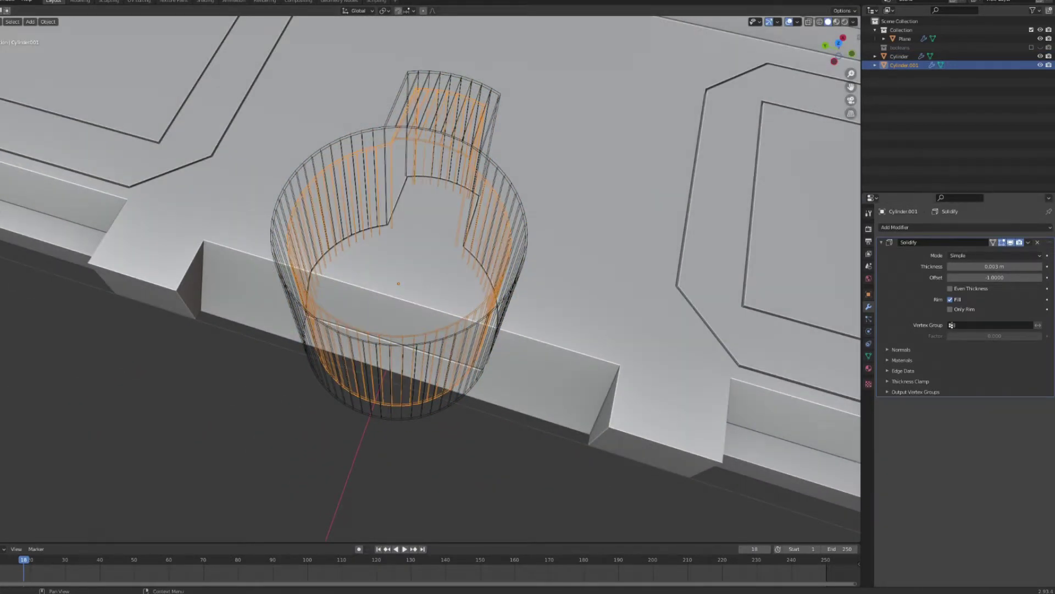
Step: Subtract the inner keyhole, without its Solidify, from the slab using a Boolean placed before the Mirror, and stow both keyhole cutters
left_click(1038, 242)
left_click(905, 39)
left_click(912, 227)
left_click(878, 271)
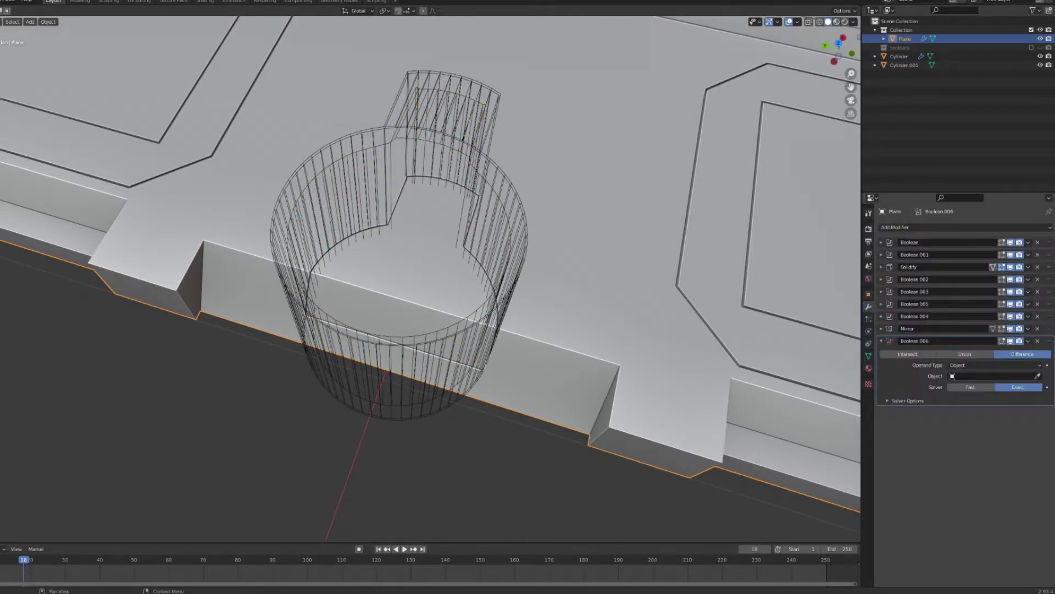
left_click(896, 63)
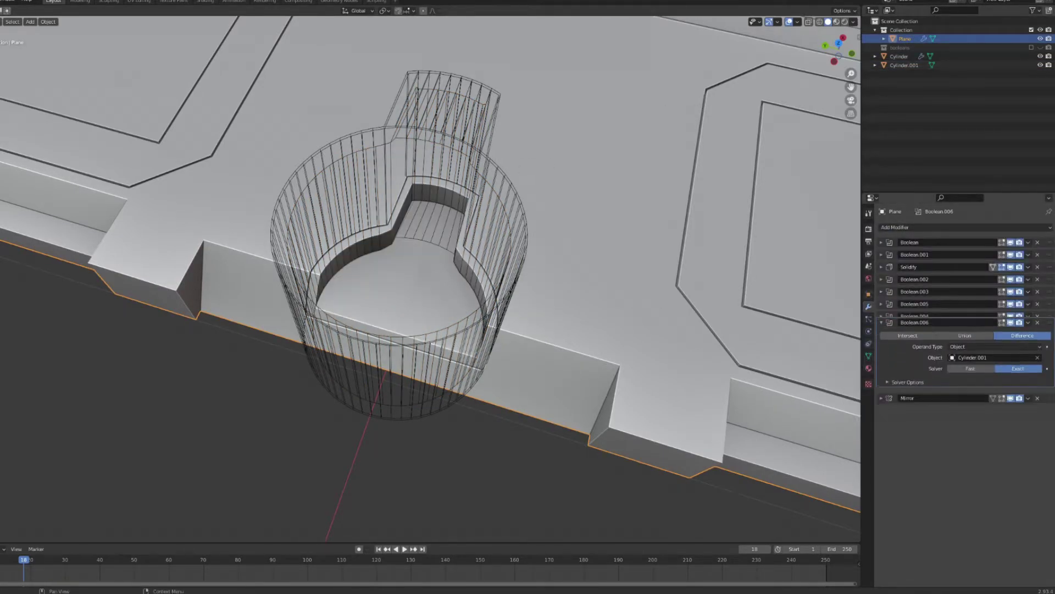
left_click(900, 55)
left_click(904, 65, "ctrl")
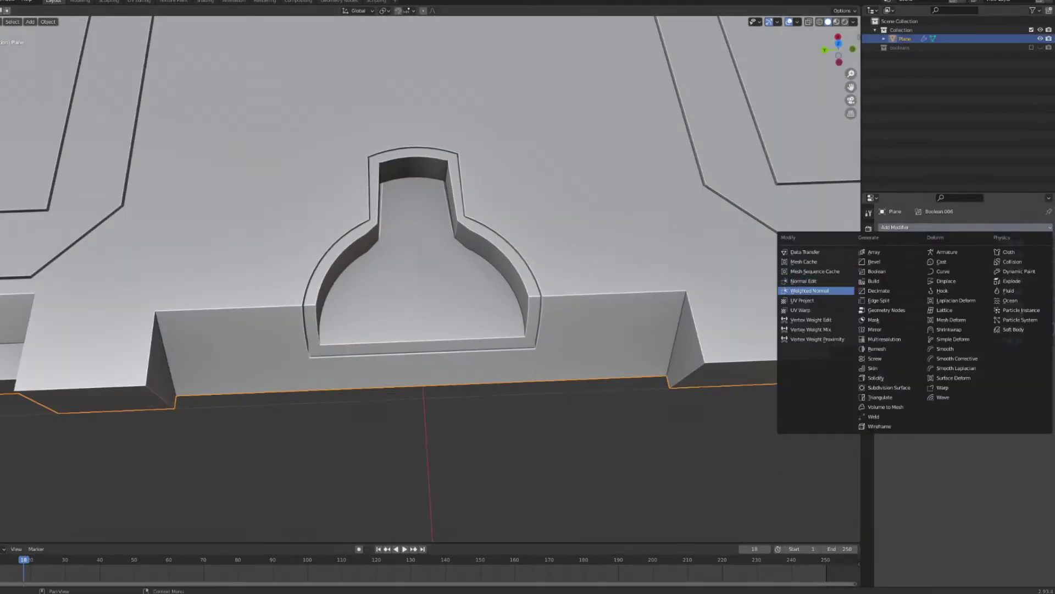
Step: Try a Weighted Normal modifier on the slab, changing its order relative to the Mirror, and check the Auto Smooth settings
left_click(810, 290)
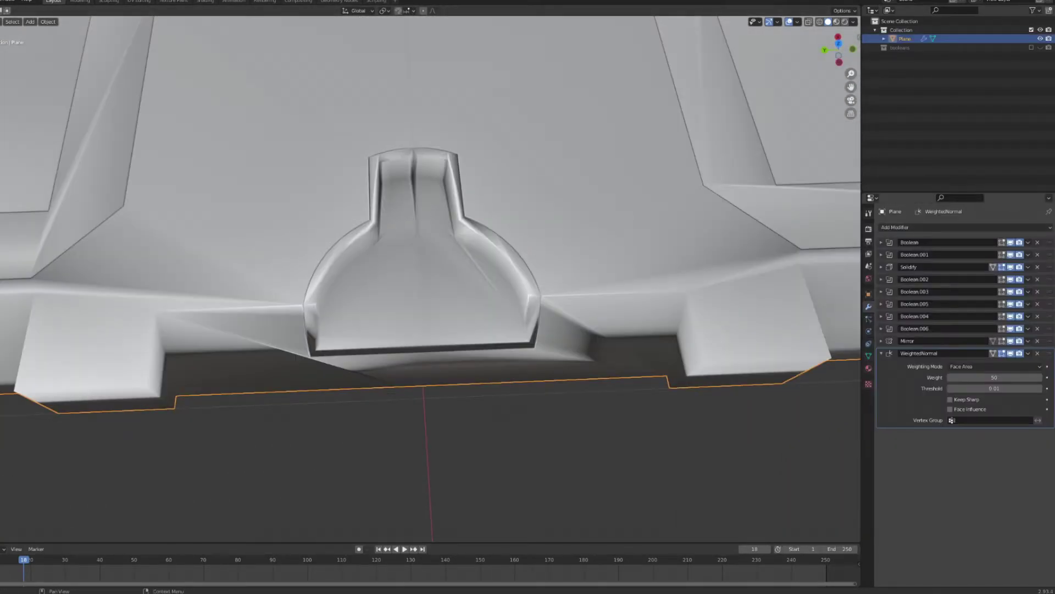
left_click_drag(1050, 341, 1050, 424)
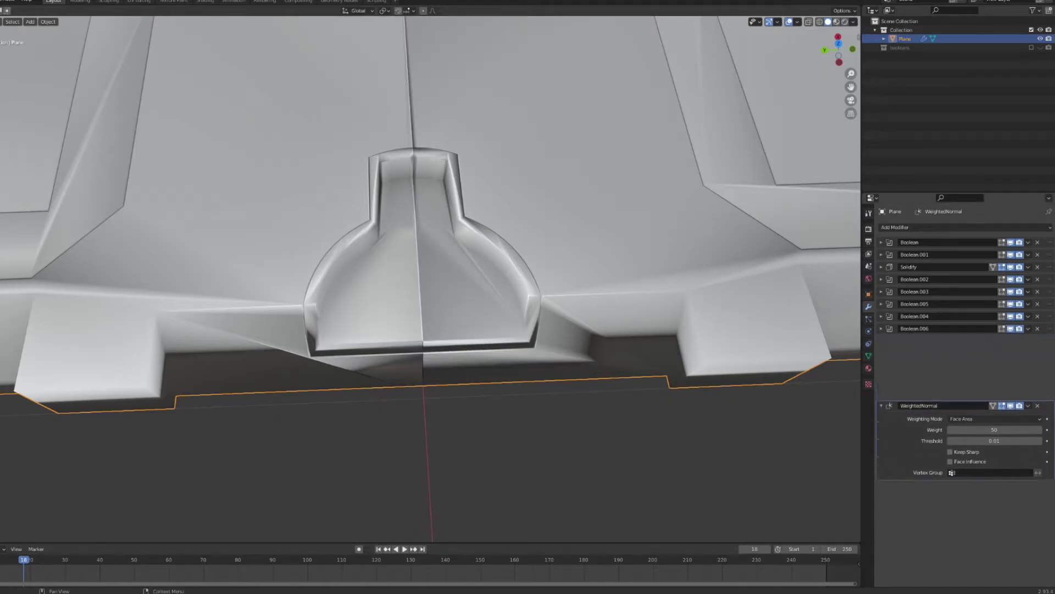
key("ctrl+z")
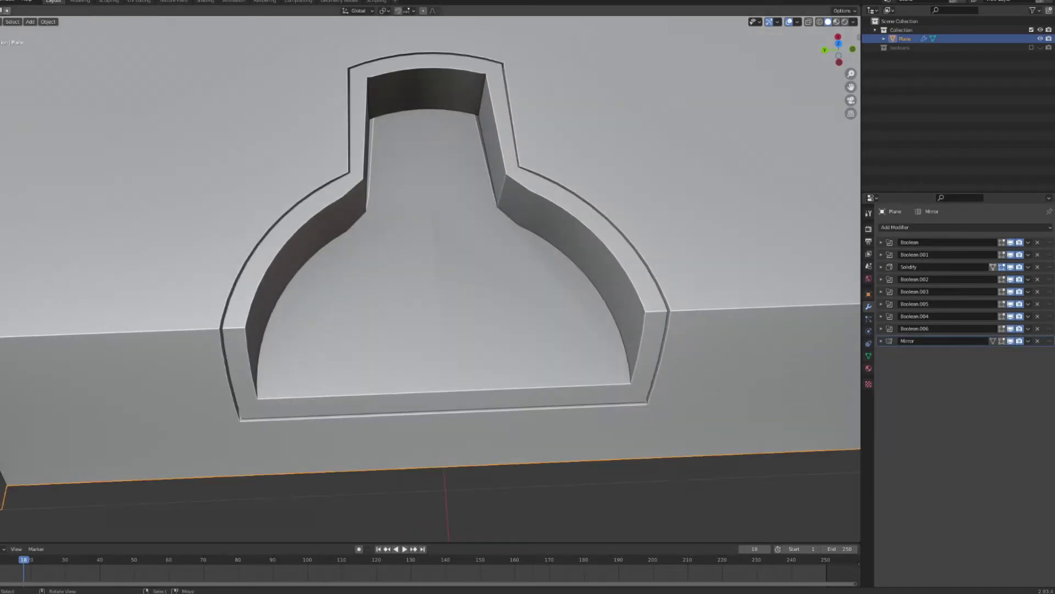
left_click(868, 355)
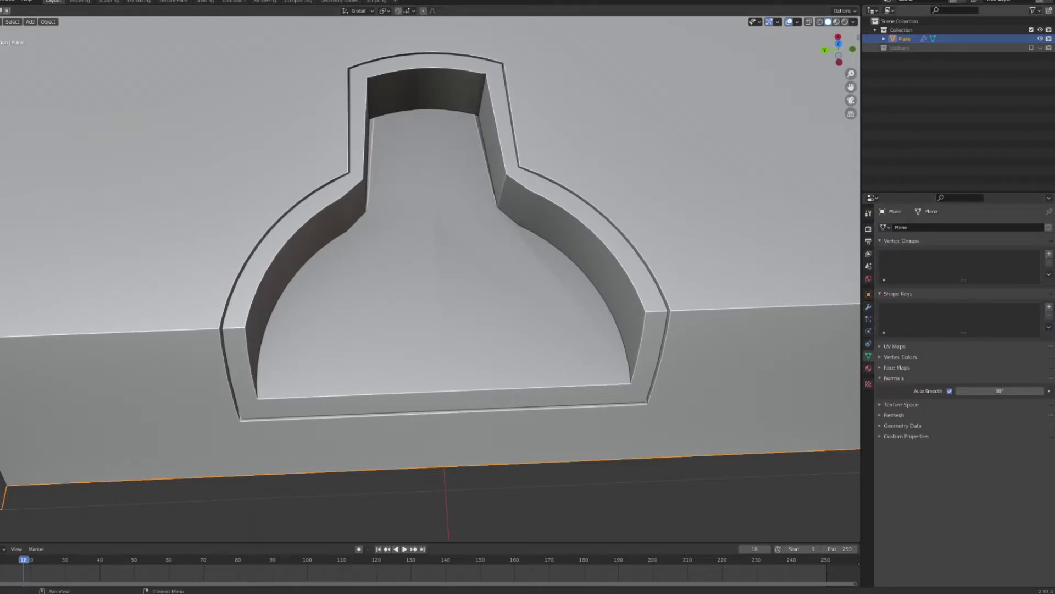
Step: Bring the inner keyhole cutter back out of the booleans collection and move it along Z to adjust the recess depth
left_click(1031, 47)
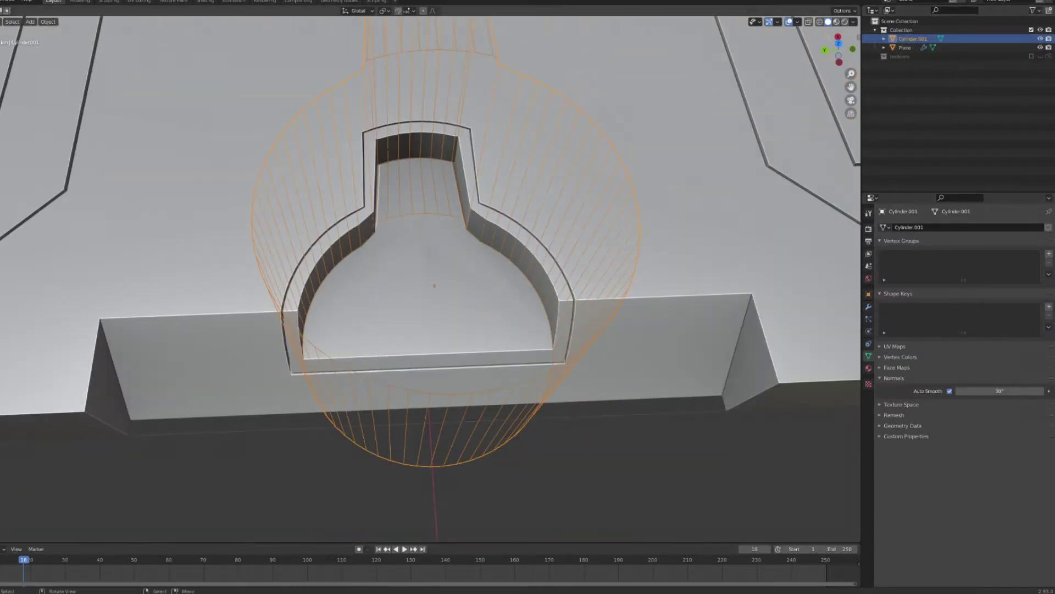
key("KP_Decimal")
key("g")
key("z")
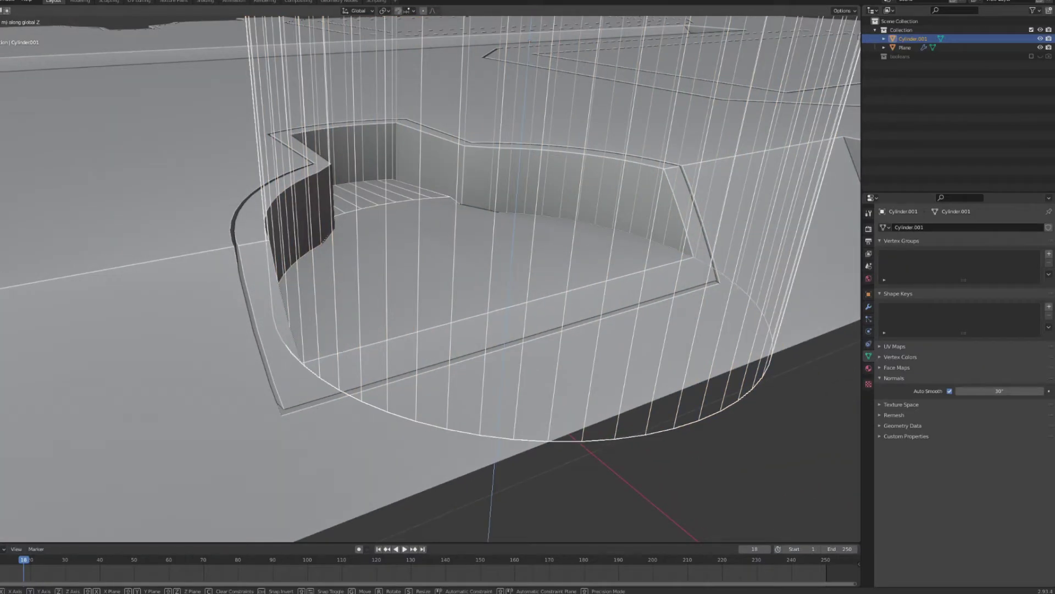
key("Return")
mouse_move(440, 248)
middle_mouse_down()
mouse_move(445, 291)
mouse_move(467, 220)
mouse_move(467, 259)
mouse_move(440, 230)
mouse_move(440, 264)
mouse_move(440, 242)
mouse_move(372, 213)
middle_mouse_up()
key("g")
key("z")
key("Return")
Step: Move the selected face of the inner keyhole cutter's mesh along Z
key("Tab")
left_click(495, 165)
key("g")
key("z")
key("Return")
key("Tab")
key("Tab")
key("Tab")
Step: Isolate the inner keyhole cutter and flatten its bottom faces onto one level by scaling them to 0 in Z
left_click(905, 47)
key("h")
left_click(912, 38)
key("Tab")
key("c")
key("Escape")
middle_click_drag(261, 191, 302, 403)
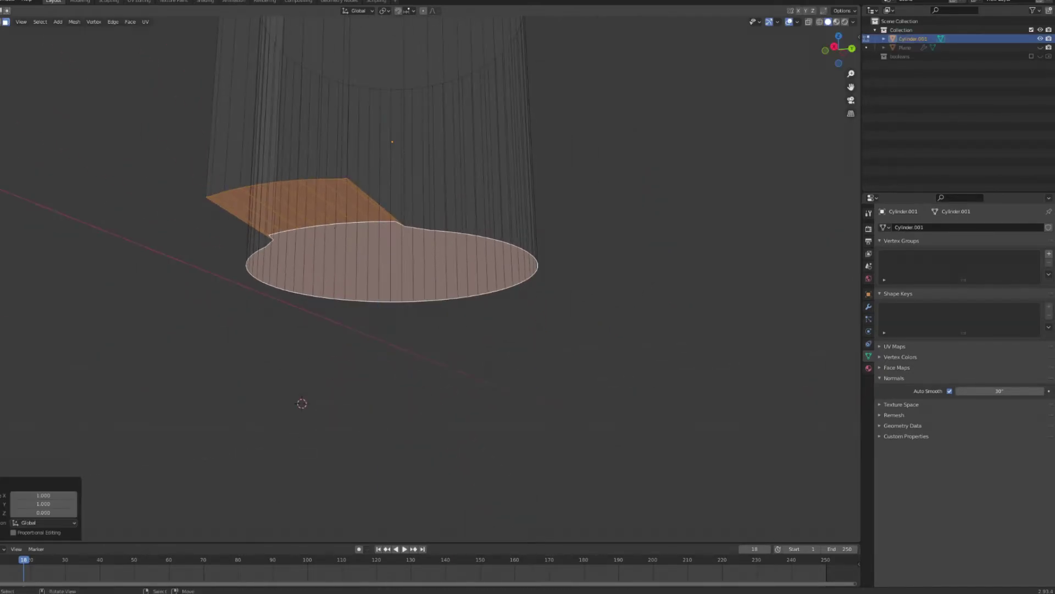
key("Return")
key("Tab")
Step: Unhide the slab and move the inner keyhole cutter back into the booleans collection
key("alt+h")
middle_click_drag(328, 226, 605, 214)
key("alt+a")
left_click(588, 222)
key("m")
left_click(588, 234)
scroll(495, 264, "up", 4)
middle_click_drag(494, 264, 528, 181)
scroll(494, 220, "down", 6)
middle_click_drag(528, 220, 440, 330)
key("KP_7")
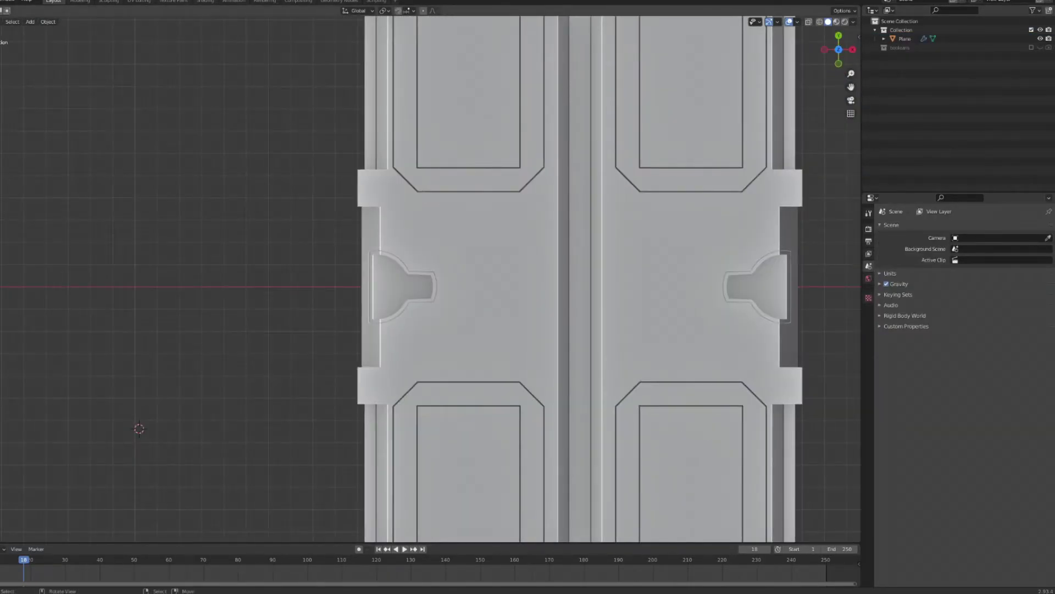
Step: Add a cylinder mesh and scale it uniformly to about 0.126
scroll(605, 330, "up", 2)
scroll(605, 330, "up", 4)
middle_click_drag(604, 452, 669, 191, "shift")
left_click(669, 191)
key("Tab")
key("Tab")
scroll(669, 191, "down", 5)
key("shift+a")
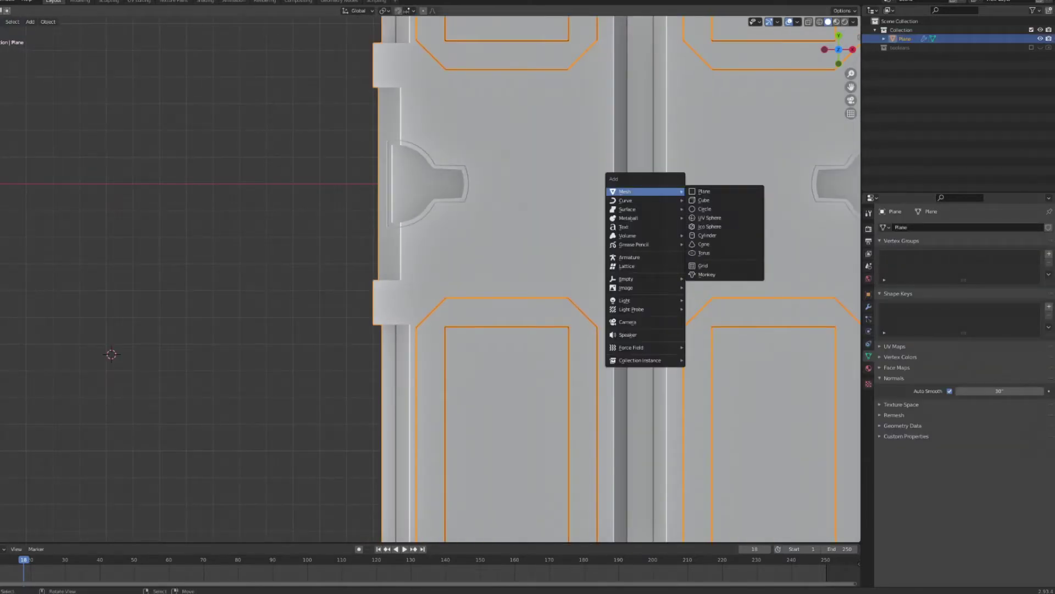
left_click(708, 236)
key("s")
left_click(178, 338)
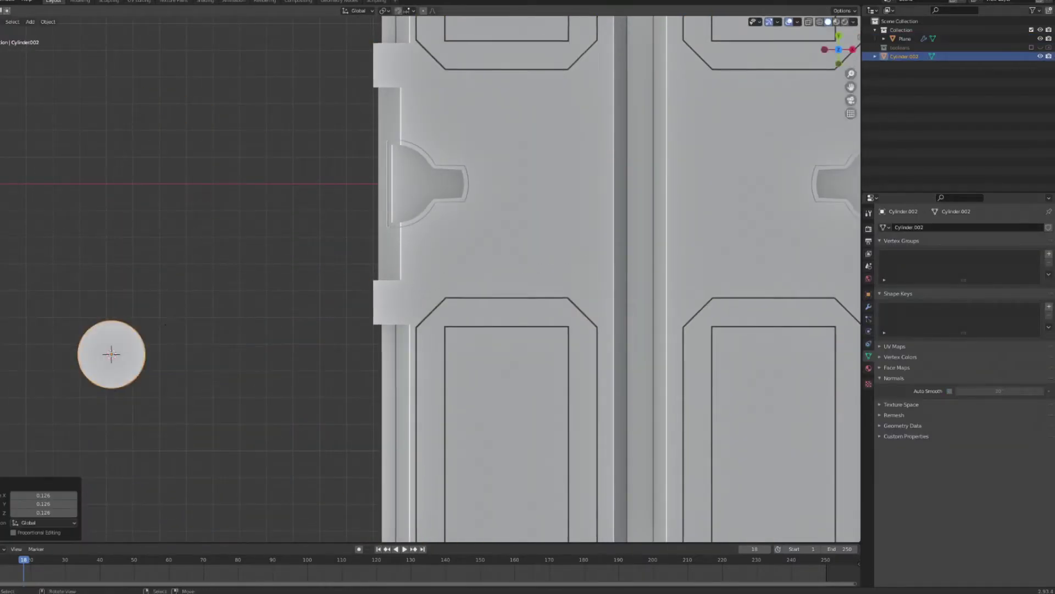
Step: Move the cylinder onto the projecting block beside the keyhole, raise it in Z, and shade it smooth with 30° Auto Smooth
key("g")
left_click(399, 281)
scroll(397, 280, "up", 4)
left_click(464, 283)
middle_click_drag(464, 283, 450, 201)
key("g")
key("z")
left_click(448, 101)
right_click(447, 101)
left_click(448, 102)
scroll(593, 357, "up", 2)
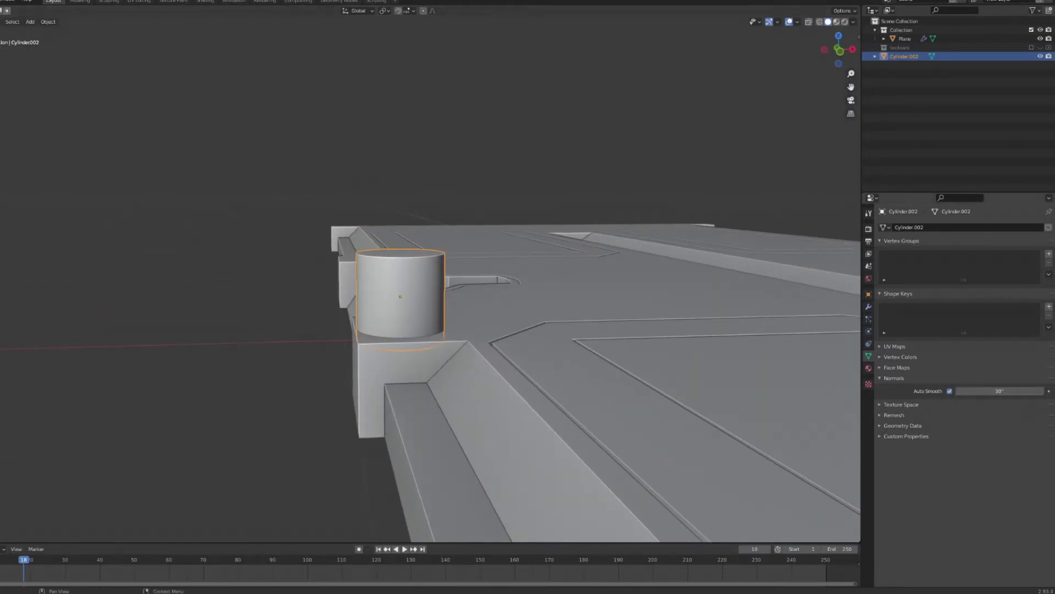
Step: Taper the cylinder's lower end into a truncated cone and lower the cylinder along Z into the block
right_click(935, 391)
left_click(912, 496)
scroll(431, 272, "up", 4)
key("q")
mouse_move(434, 278)
middle_mouse_down()
mouse_move(462, 275)
mouse_move(505, 233)
mouse_move(495, 307)
middle_mouse_up()
key("Tab")
key("shift+z")
key("shift+z")
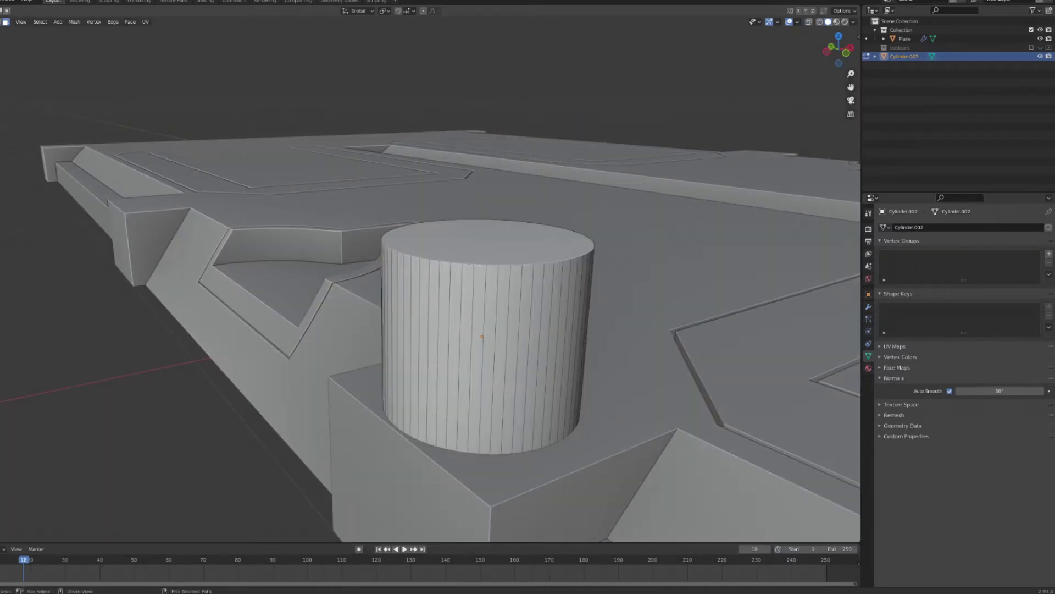
left_click(756, 256)
key("Tab")
key("g")
key("z")
left_click(754, 308)
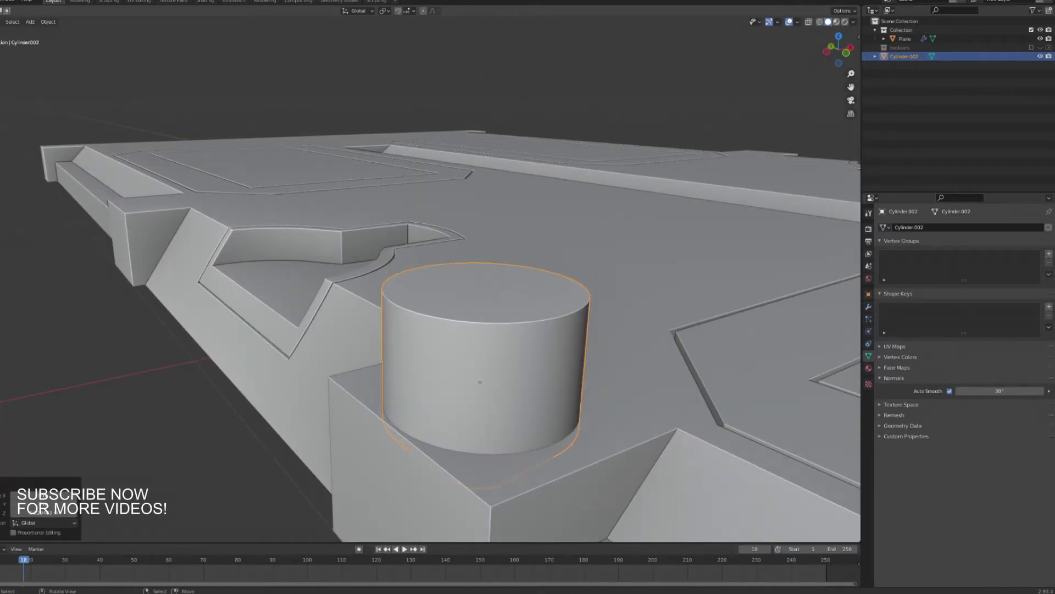
Step: Add a Boolean modifier to the slab set to Difference with the tapered cylinder as its object
left_click(737, 299)
left_click(869, 307)
left_click(901, 228)
double_click(870, 262)
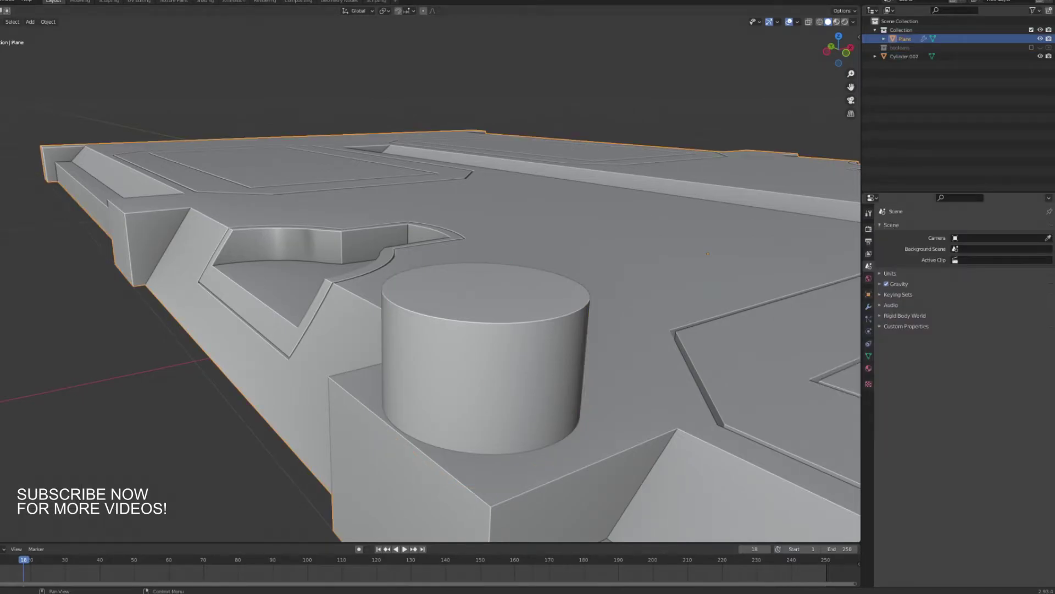
left_click(868, 307)
left_click(1038, 354)
left_click(912, 228)
left_click(885, 270)
left_click(993, 389)
left_click(1038, 389)
left_click(1038, 389)
Step: Hide the cylinder to check the hole, unhide it, and display it as Wire in the viewport
left_click(486, 352)
key("h")
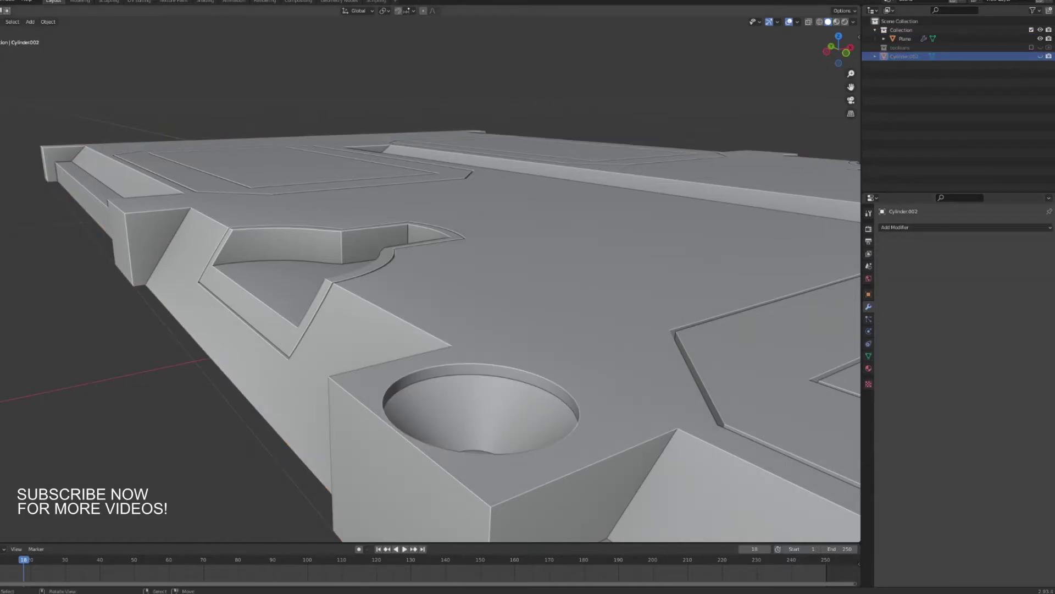
key("alt+h")
left_click(869, 294)
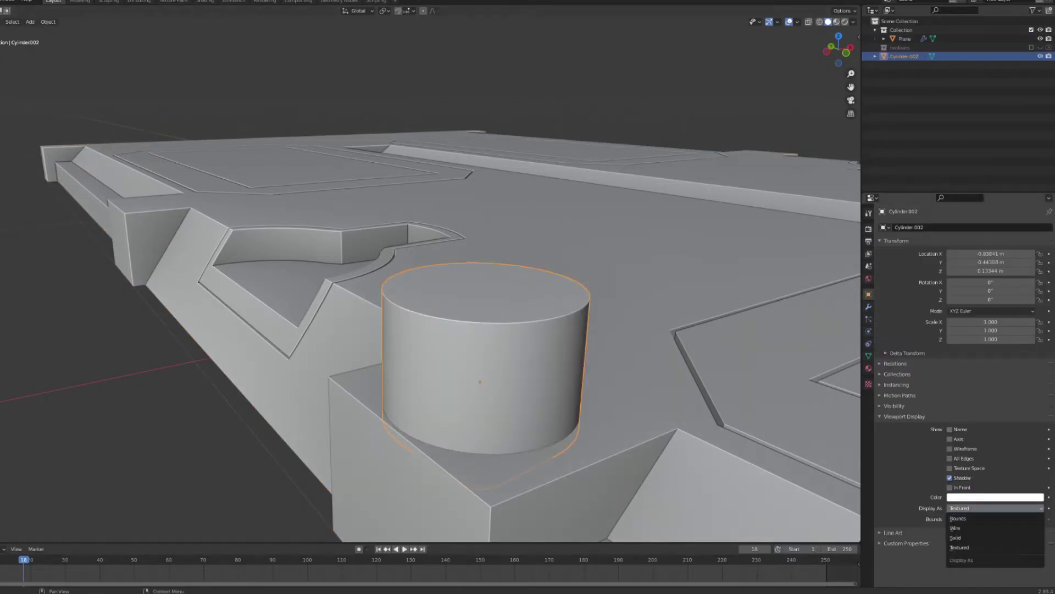
left_click(967, 528)
Step: Raise the wire cylinder about 0.014 m in Z and centre it on the block in the horizontal plane
middle_click_drag(549, 341, 594, 325)
key("g")
key("z")
left_click(512, 314)
middle_click_drag(511, 313, 514, 418)
key("g")
key("z")
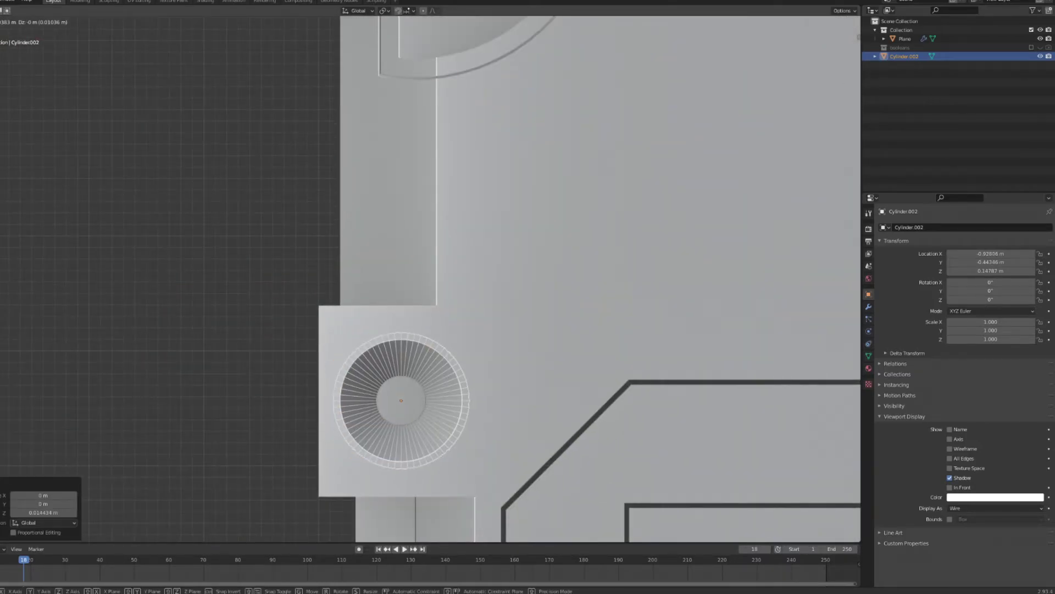
left_click(512, 396)
Step: Place the slab's cylinder Boolean before the Mirror and move the cylinder cutter into the booleans collection
scroll(511, 385, "down", 8)
left_click(869, 307)
left_click(593, 253)
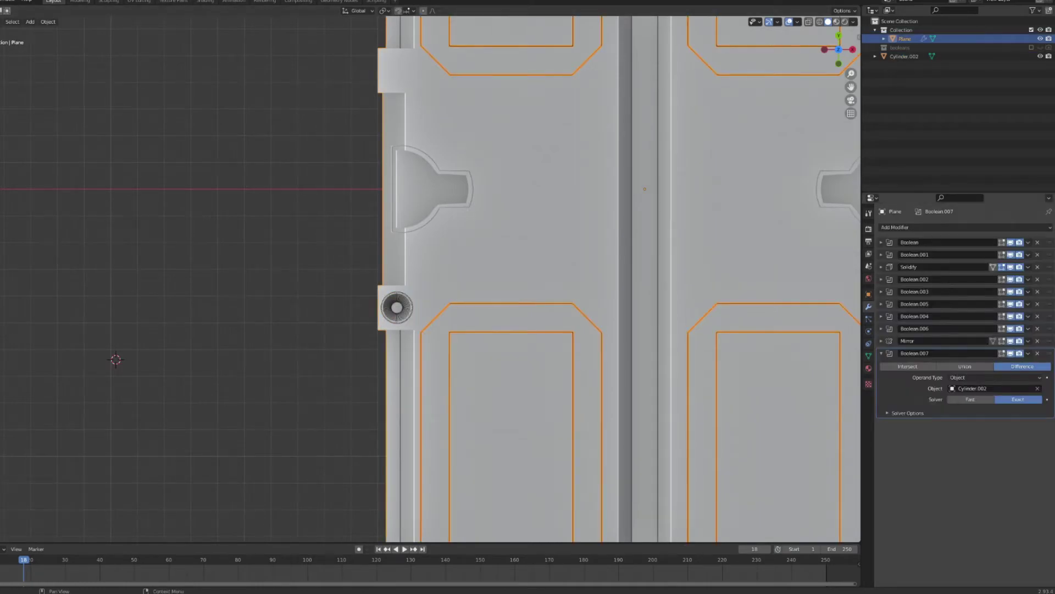
left_click(406, 308)
left_click_drag(904, 56, 900, 48)
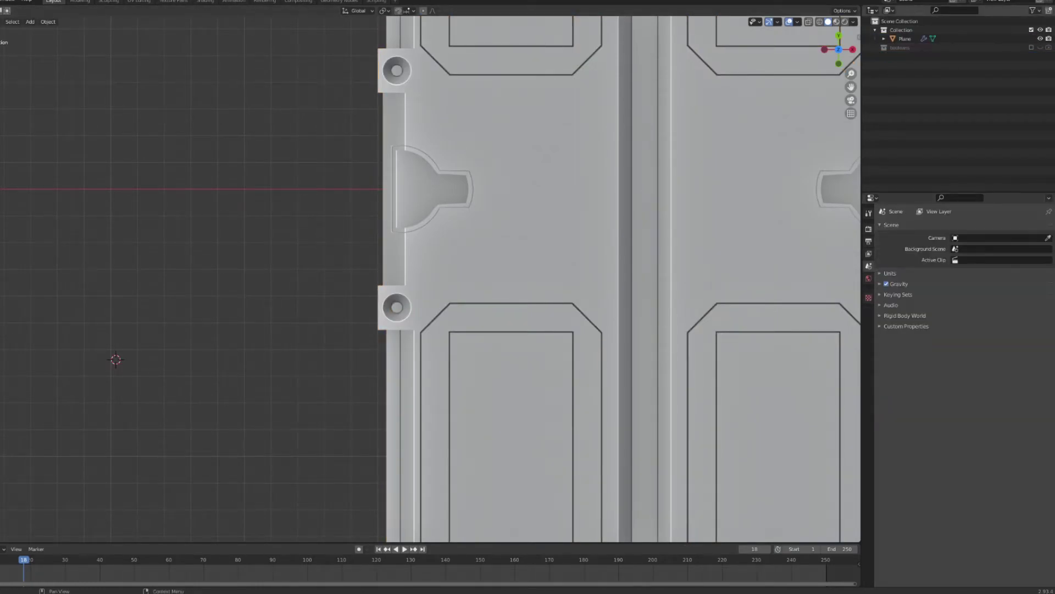
Step: Examine the mirrored tapered holes and keyholes across the whole slab from above and at an angle
scroll(494, 308, "down", 5)
middle_click_drag(494, 308, 527, 258)
key("KP_7")
scroll(396, 281, "up", 11)
middle_click_drag(396, 280, 473, 176)
key("KP_7")
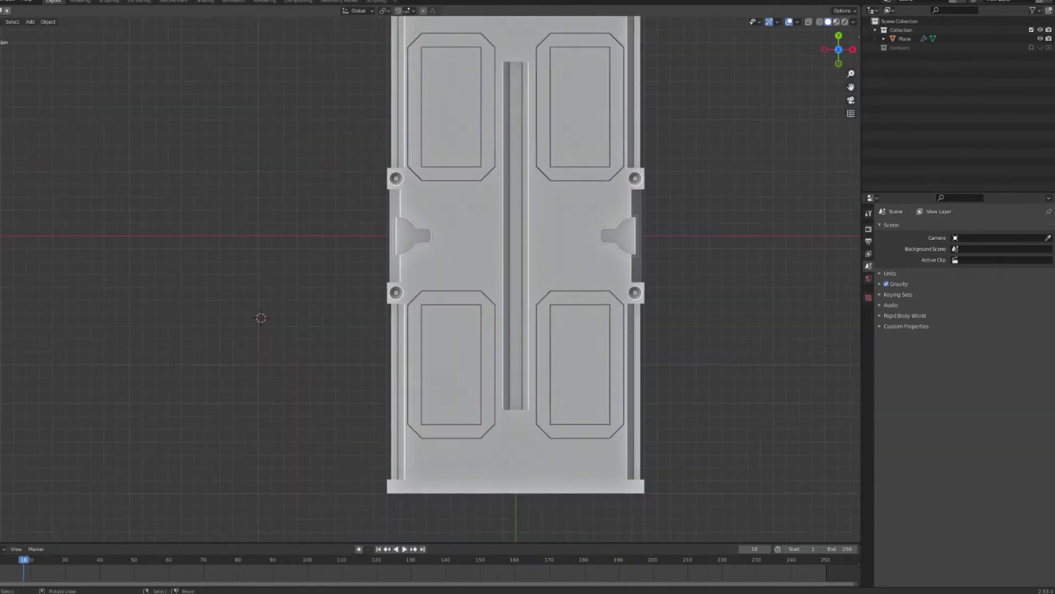
scroll(231, 328, "down", 1)
scroll(200, 275, "up", 4)
scroll(176, 132, "down", 1)
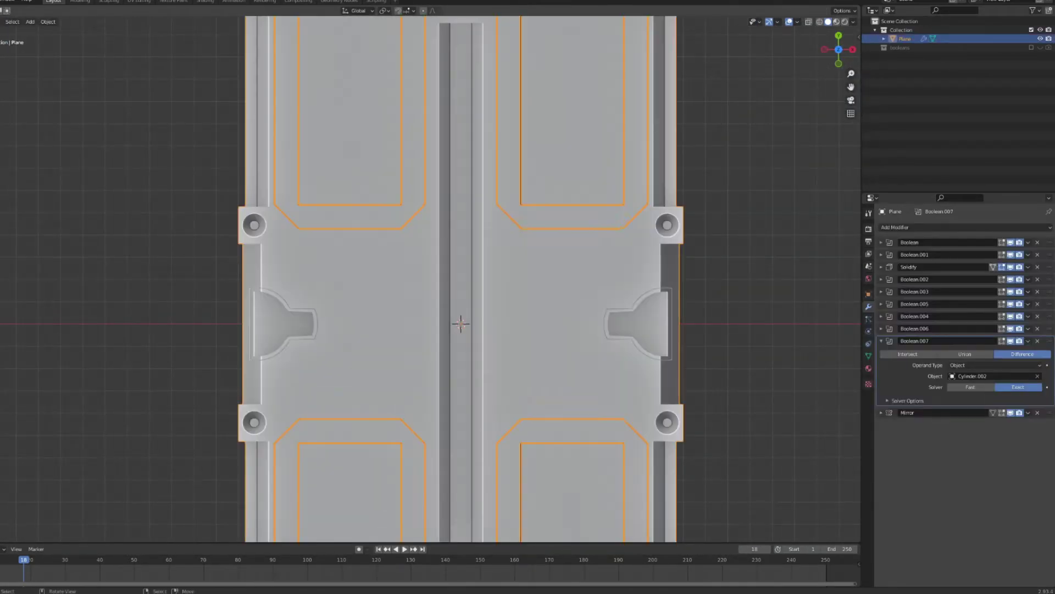
Step: Add a cube at the slab's centre and scale it to a small block over the groove, using a factor of 0.165 in X
key("Delete")
key("shift+a")
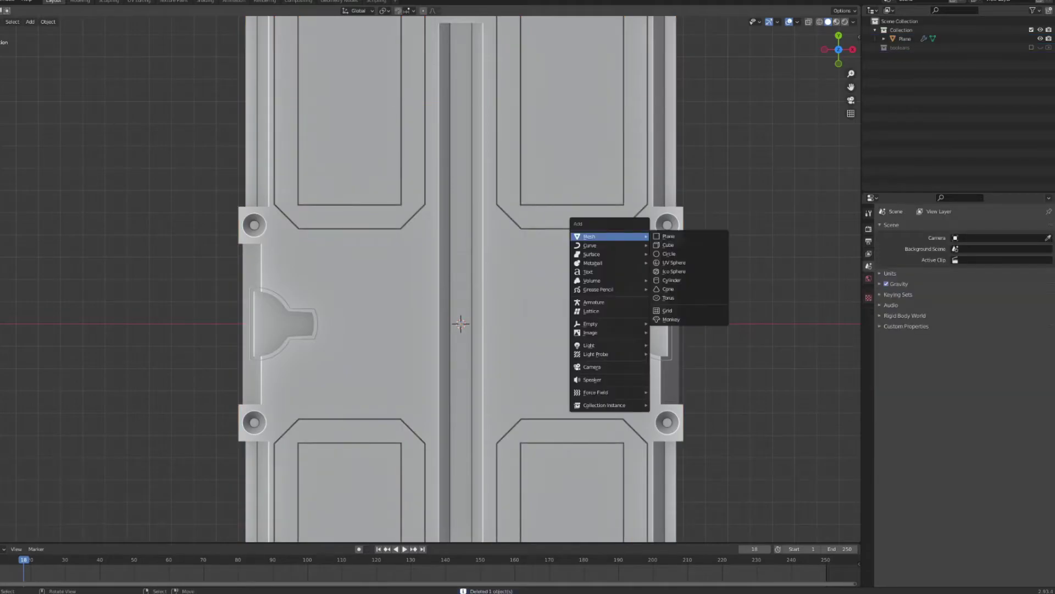
left_click(668, 244)
key("s")
key("y")
left_click(500, 311)
key("s")
key("x")
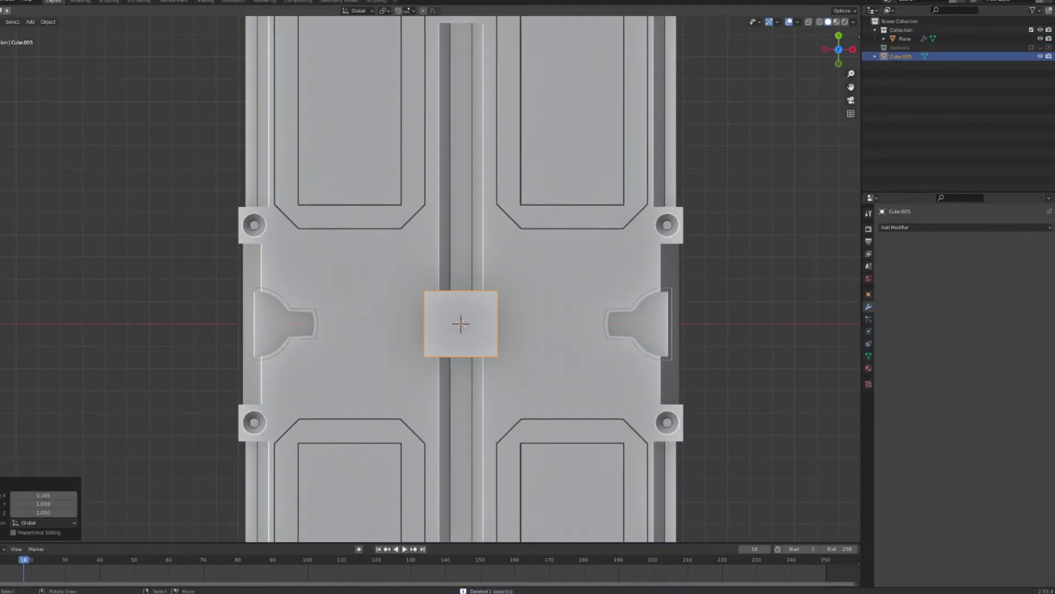
left_click(456, 320)
left_click(462, 316)
Step: Reshape the cube into a thin, low crosswise plate and shift it along Y away from the slab's centre
middle_click_drag(461, 316, 539, 204)
key("s")
key("z")
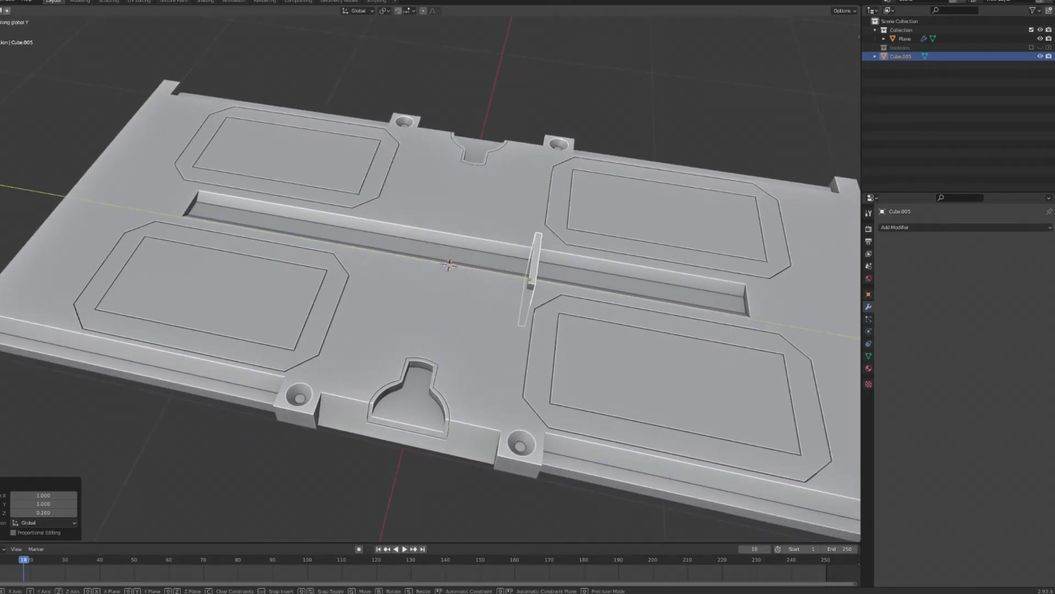
key("Return")
Step: Add an Array modifier to the plate with a count of 13 and relative offset X 0, Y 1.520, Z 0
left_click(934, 227)
left_click(874, 252)
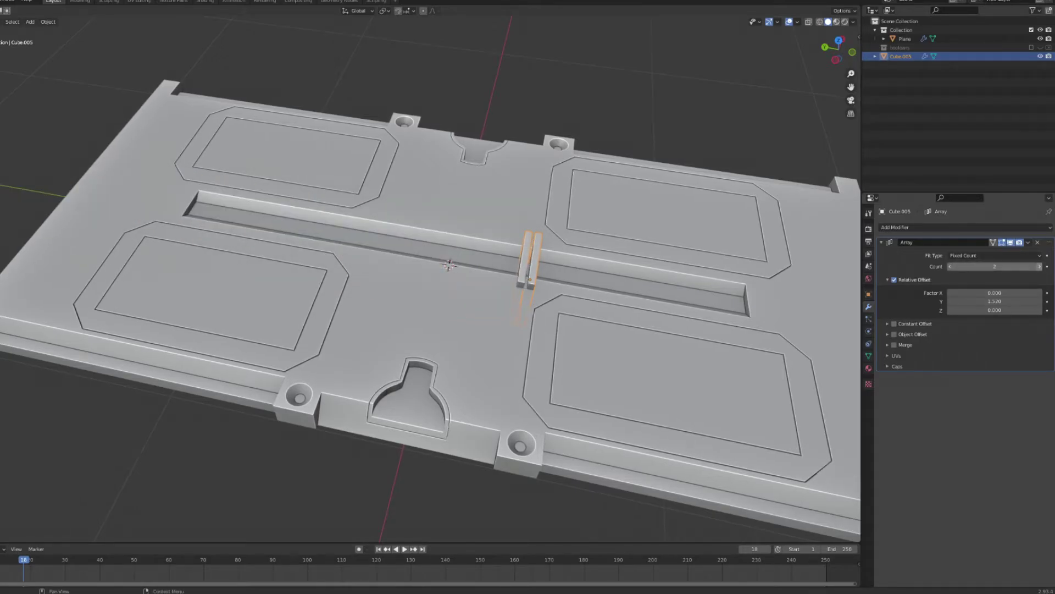
middle_click_drag(632, 285, 605, 330)
scroll(528, 352, "down", 2)
scroll(550, 341, "up", 8)
Step: Adjust the fin thickness by scaling the plate's mesh along Y
key("Tab")
key("s")
key("y")
left_click(662, 399)
Step: Bevel the plate's two lower corner edges with one segment to chamfer every fin
middle_click_drag(660, 398, 655, 281)
middle_click_drag(421, 374, 485, 363)
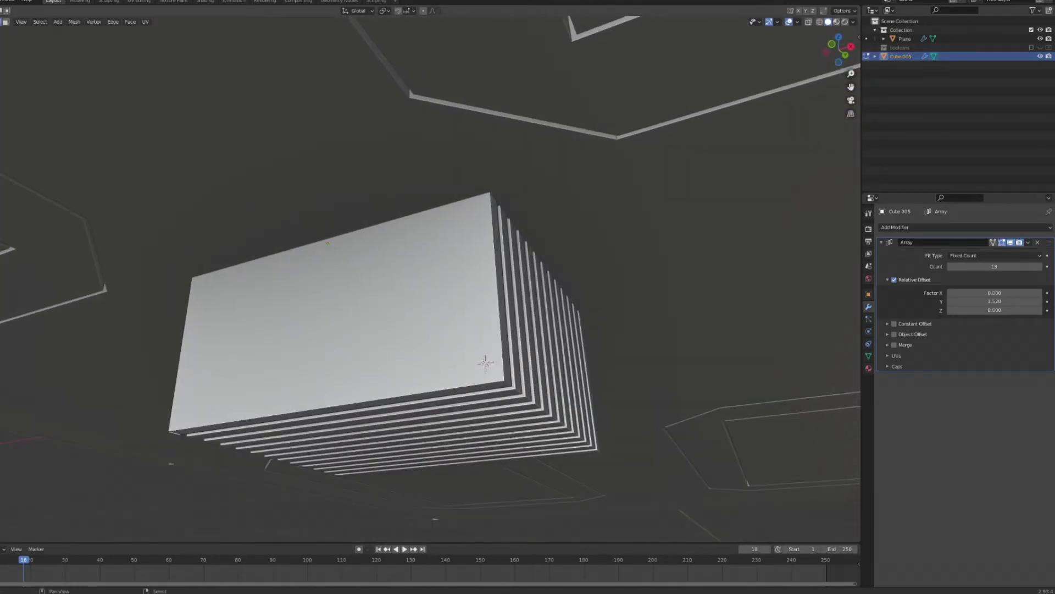
key("Tab")
key("ctrl+b")
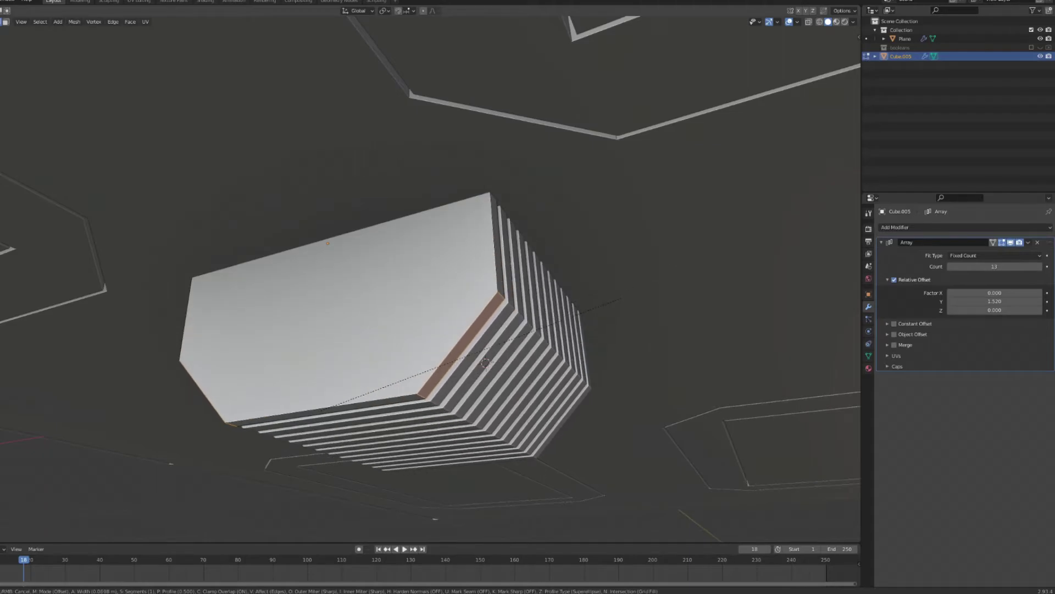
left_click(486, 363)
Step: Raise the arrayed fins about 0.16 m along Z
key("Tab")
key("g")
key("z")
left_click(486, 329)
middle_click_drag(486, 308, 555, 429)
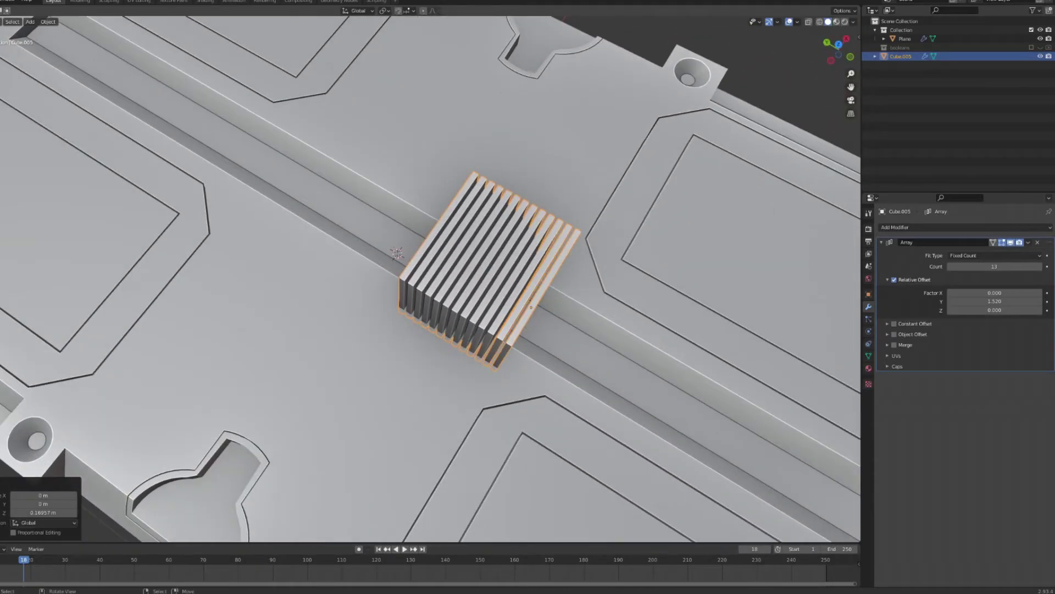
Step: Add a Boolean Difference modifier to the slab with the arrayed fins as cutter, and hide the fins
left_click(923, 227)
left_click(905, 39)
left_click(923, 227)
left_click(877, 271)
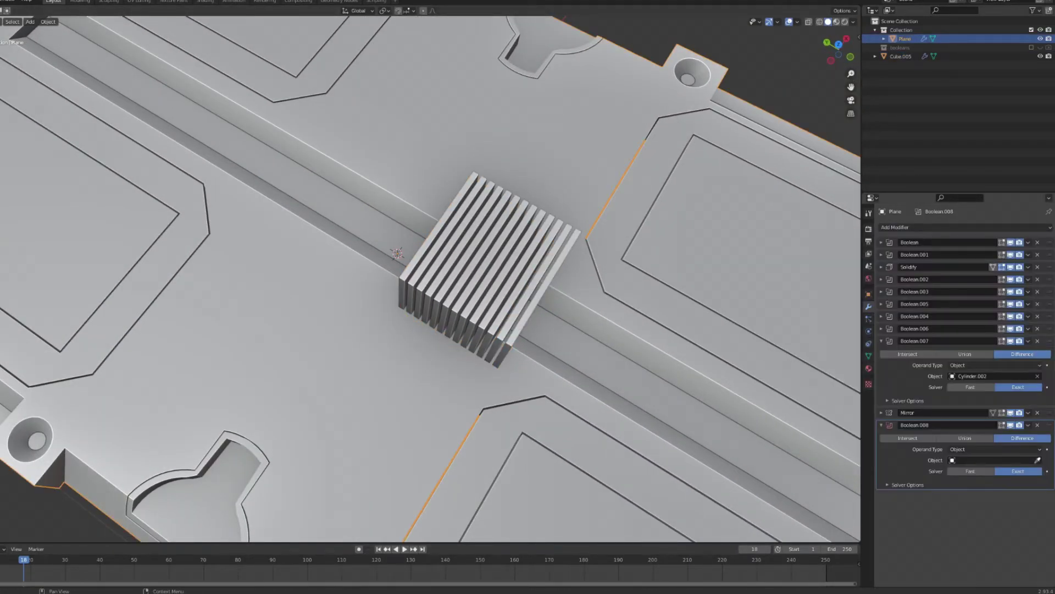
left_click(533, 298)
right_click(527, 297)
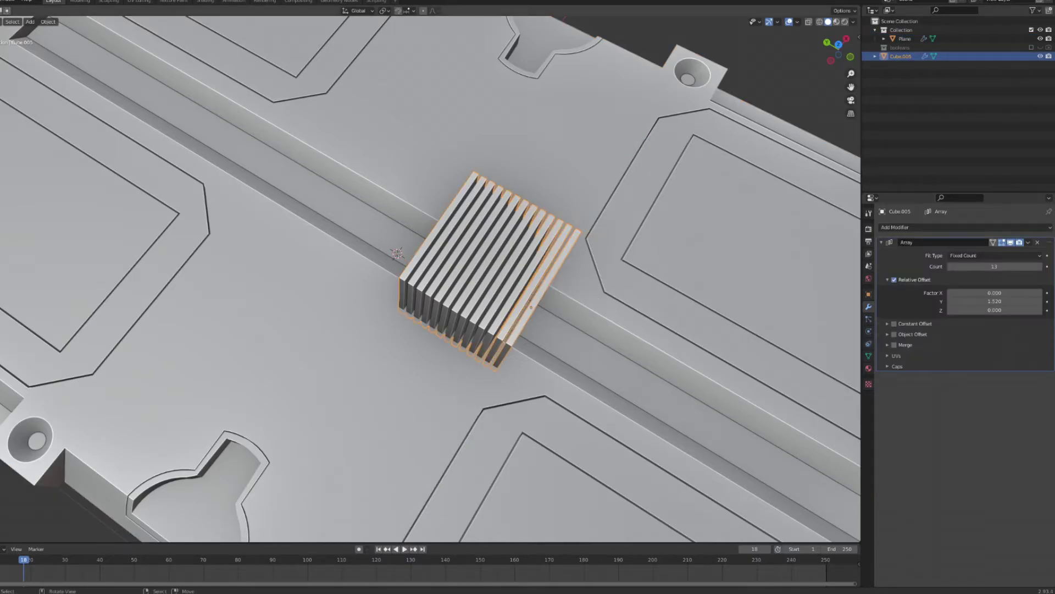
key("h")
scroll(523, 297, "down", 4)
middle_click_drag(522, 297, 429, 300)
right_click(473, 300)
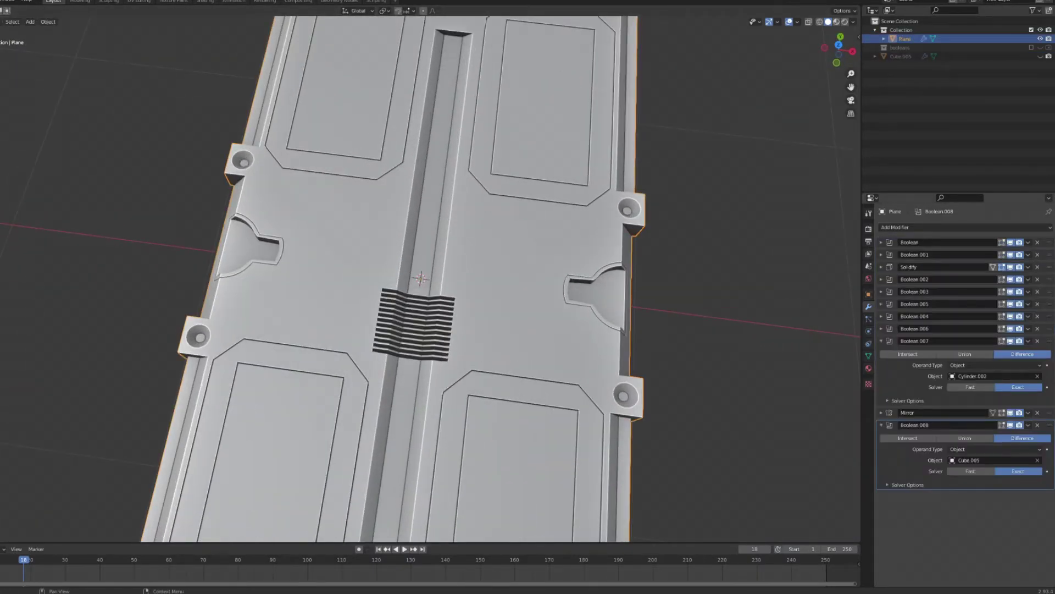
Step: Reorder the slab's modifiers so the slot Boolean sits above the Mirror
left_click_drag(1049, 425, 1050, 410)
left_click_drag(1050, 413, 1050, 495)
scroll(431, 279, "up", 1)
Step: Unhide the arrayed fin cutter and set its viewport display to Wire
key("alt+h")
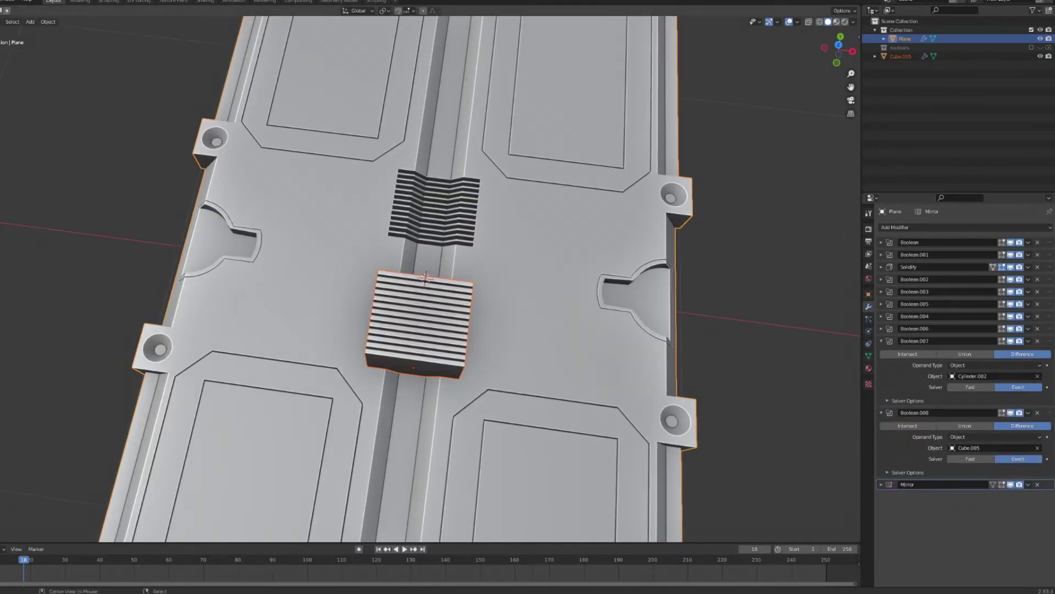
left_click(421, 324)
left_click(869, 294)
left_click(995, 509)
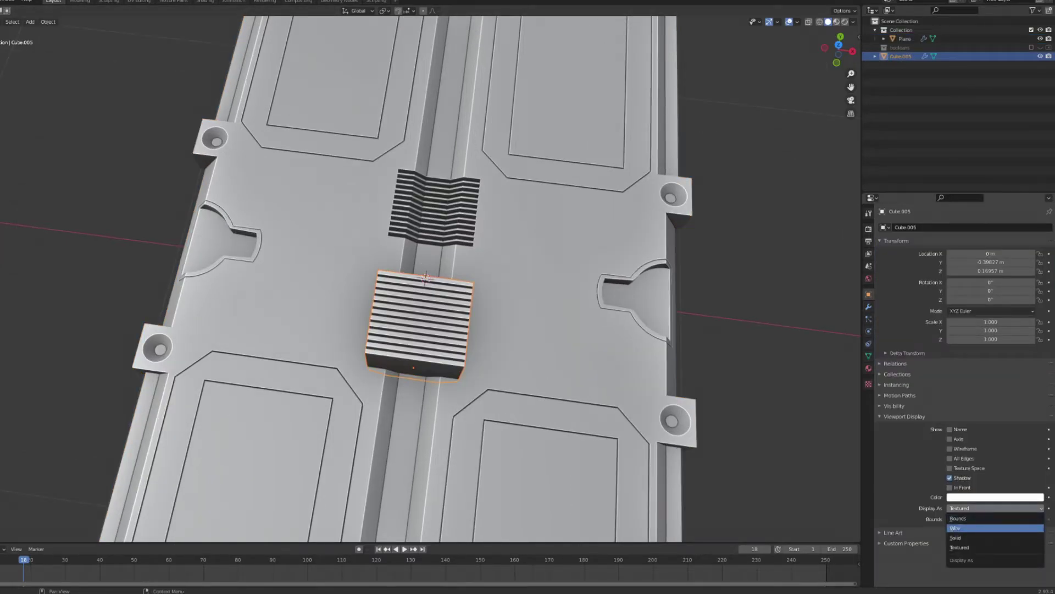
left_click(967, 528)
Step: Set the fin cutter's array count to 18 and put the cutter in the booleans collection
left_click(868, 307)
scroll(430, 279, "up", 4)
middle_click_drag(468, 279, 346, 209)
left_click(950, 267)
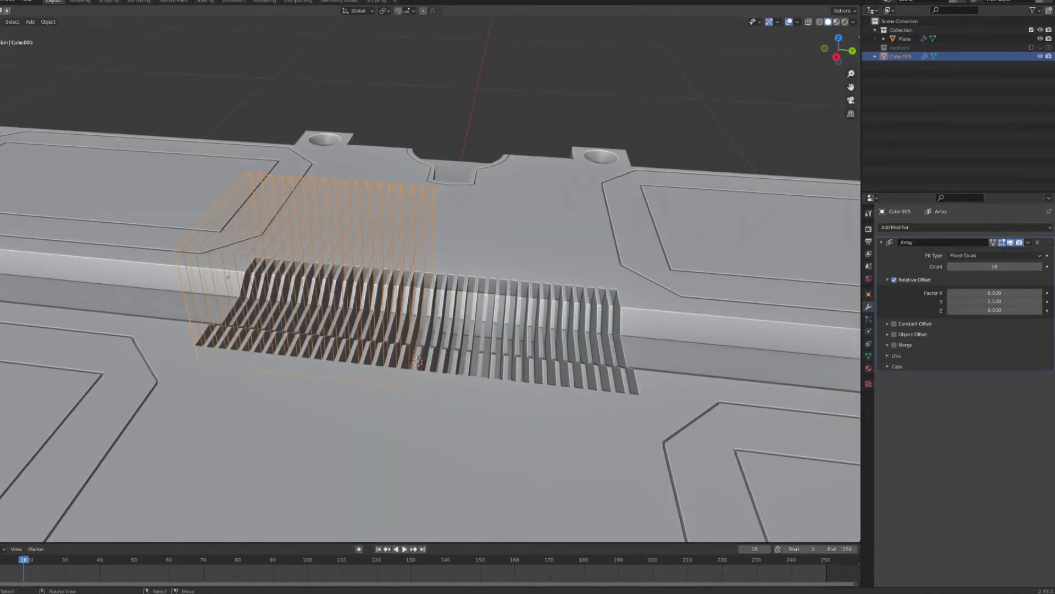
key("alt+a")
left_click_drag(900, 56, 900, 48)
Step: Show the booleans collection in the scene again to reach the existing cutters
middle_click_drag(440, 236, 550, 300)
scroll(478, 280, "down", 8)
scroll(550, 300, "up", 6)
scroll(550, 300, "down", 3)
key("KP_7")
scroll(440, 330, "up", 2)
middle_click_drag(439, 341, 521, 204, "shift")
scroll(521, 203, "up", 4)
scroll(521, 204, "down", 2)
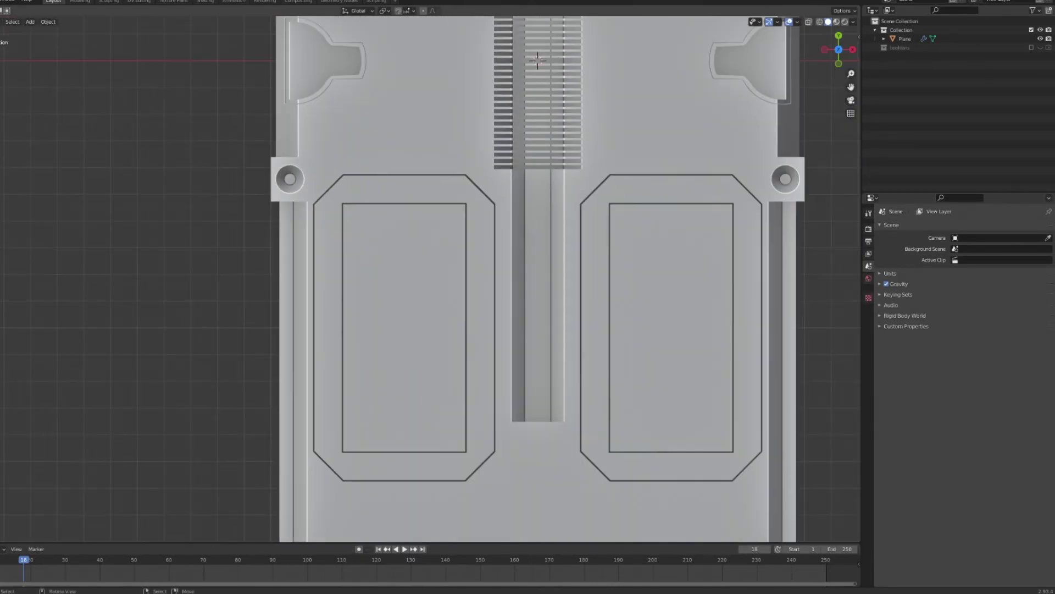
scroll(464, 275, "down", 4)
left_click(902, 47)
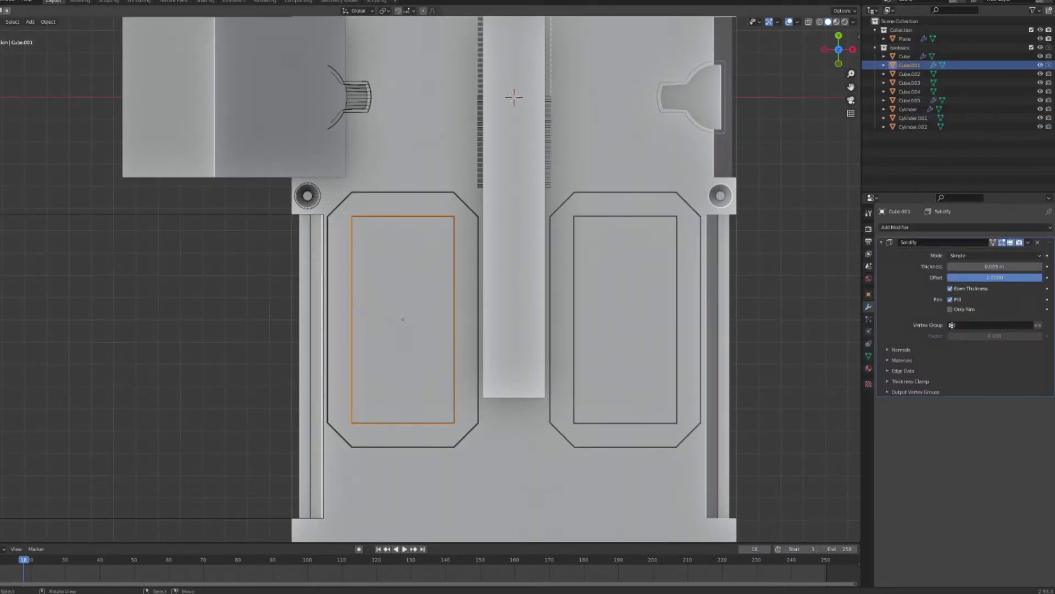
Step: Bevel the four vertical corner edges of the inner panel-line cutter with several segments to round them
middle_click_drag(429, 275, 495, 231)
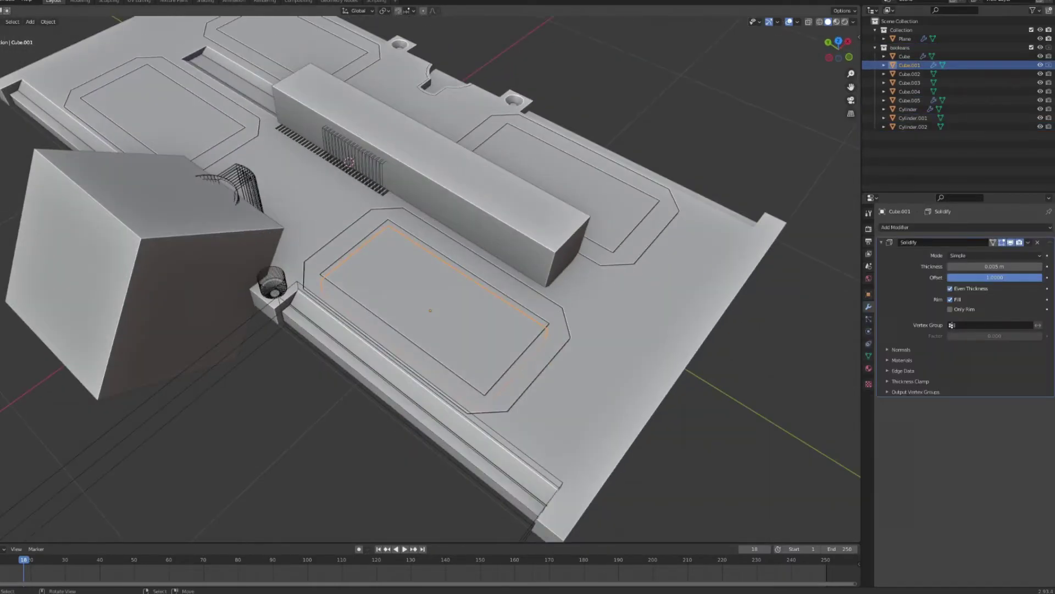
scroll(445, 324, "up", 4)
key("Tab")
key("Tab")
scroll(428, 274, "down", 8)
scroll(428, 275, "up", 7)
scroll(429, 275, "down", 3)
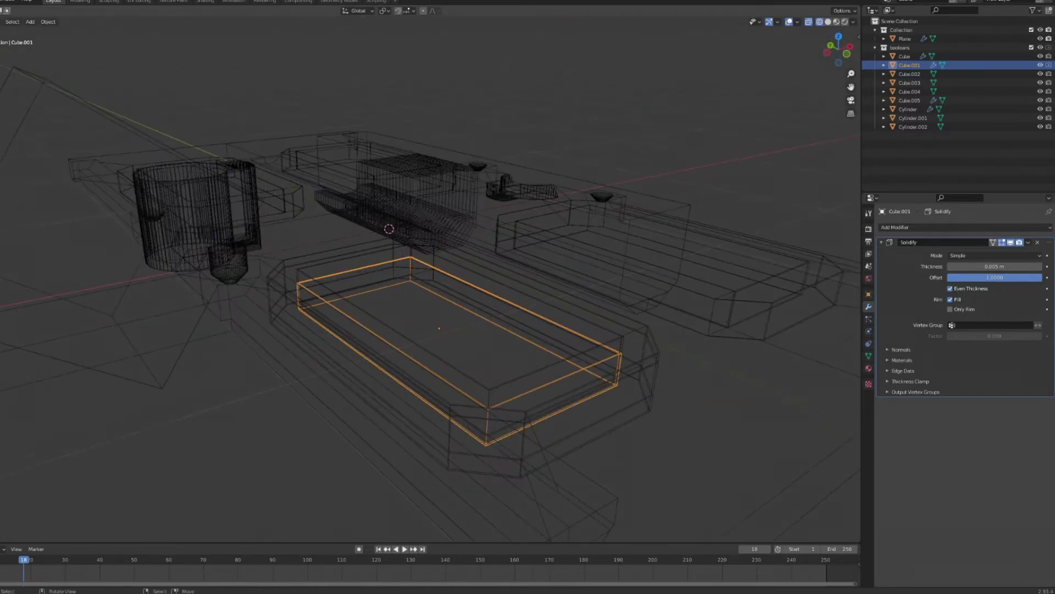
key("Tab")
scroll(429, 275, "up", 3)
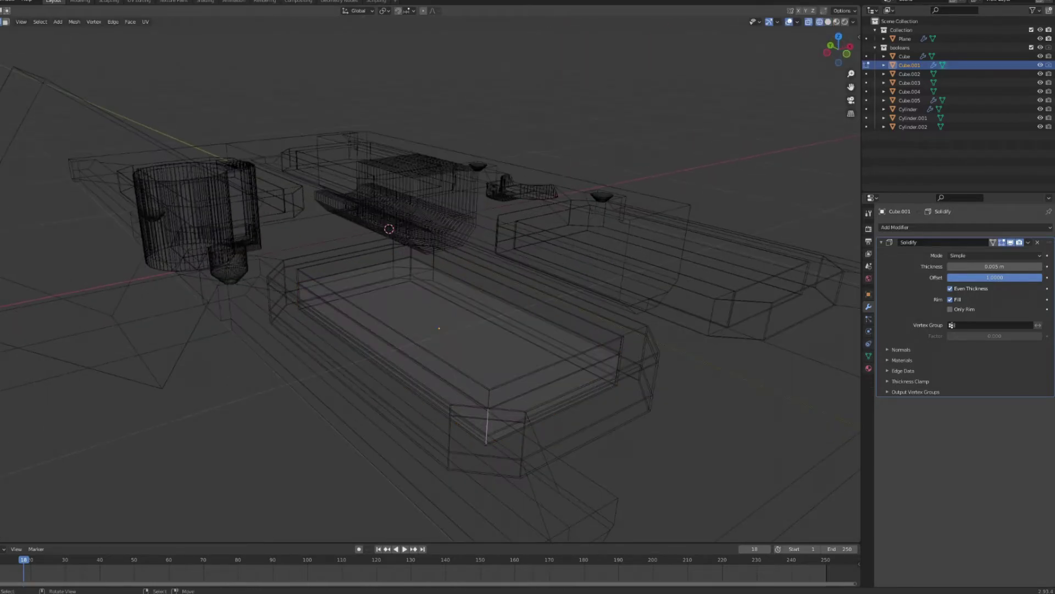
key("ctrl+b")
key("Escape")
key("KP_7")
key("shift+z")
scroll(384, 432, "up", 4)
scroll(394, 219, "down", 2)
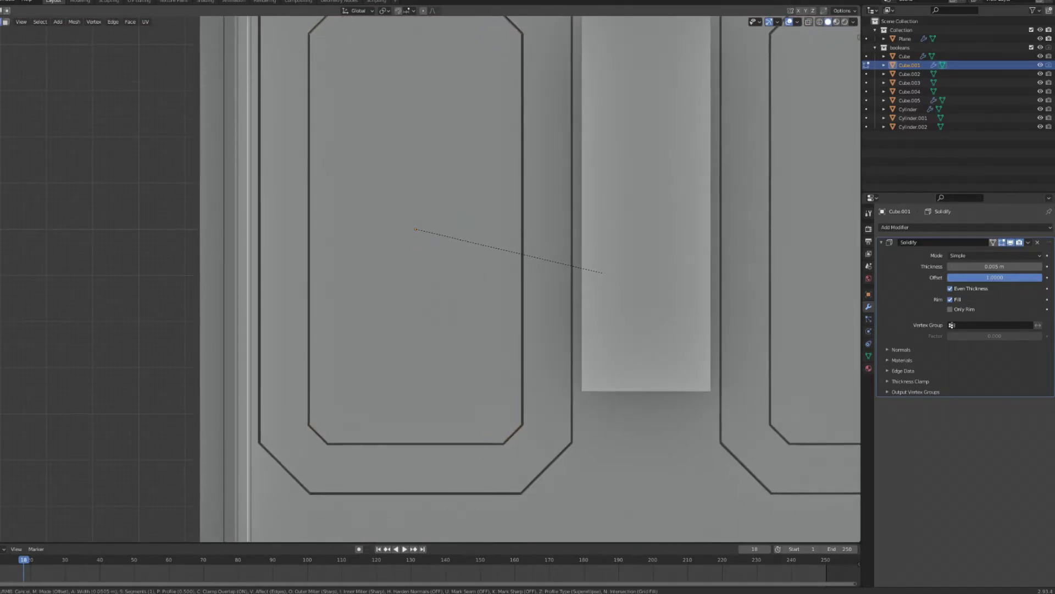
left_click(610, 271)
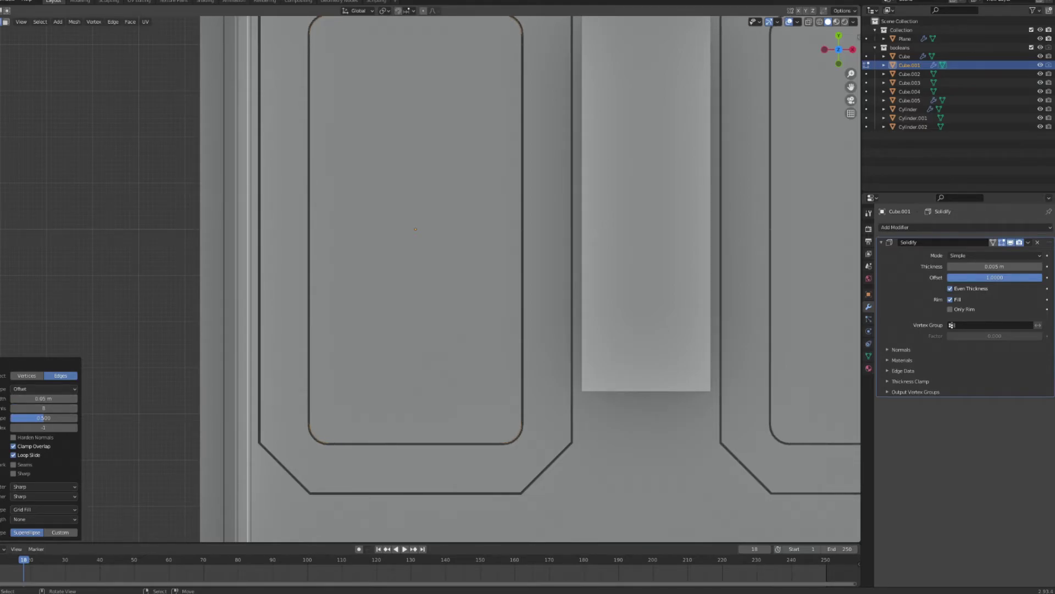
key("Tab")
Step: Exclude the booleans collection from the scene and check the rounded inner panel lines
scroll(396, 280, "down", 5)
scroll(396, 280, "down", 3)
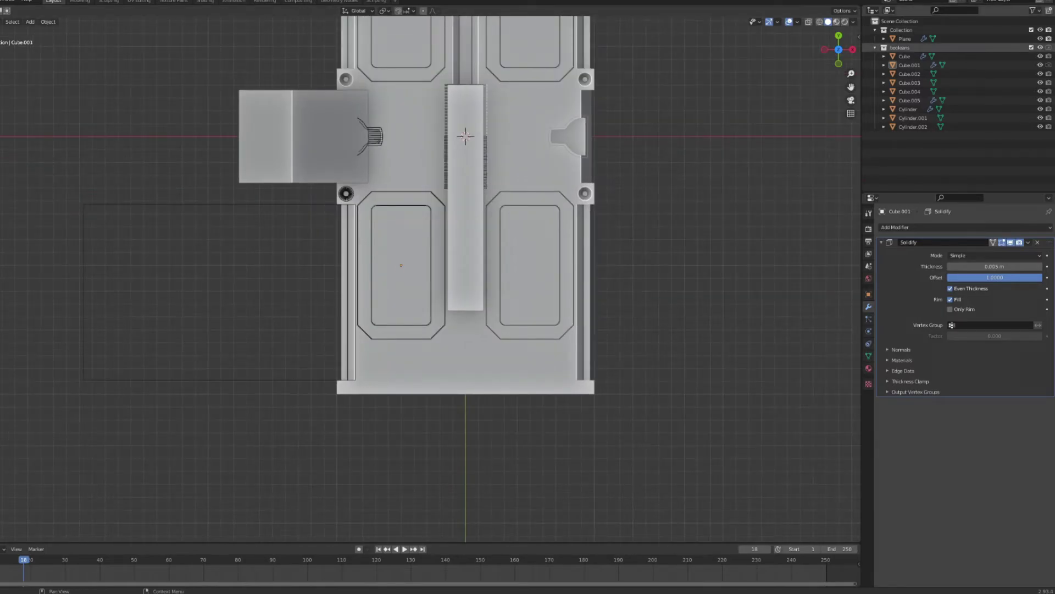
left_click(1031, 47)
middle_click_drag(494, 275, 550, 230)
middle_click_drag(330, 275, 549, 324)
scroll(430, 279, "down", 3)
middle_click_drag(385, 308, 496, 243)
scroll(431, 279, "up", 5)
Step: Add a cube, scale it down, and move it along Y to the slab's end edge
key("KP_7")
scroll(431, 279, "up", 2)
scroll(492, 243, "down", 3)
key("shift+a")
mouse_move(495, 243)
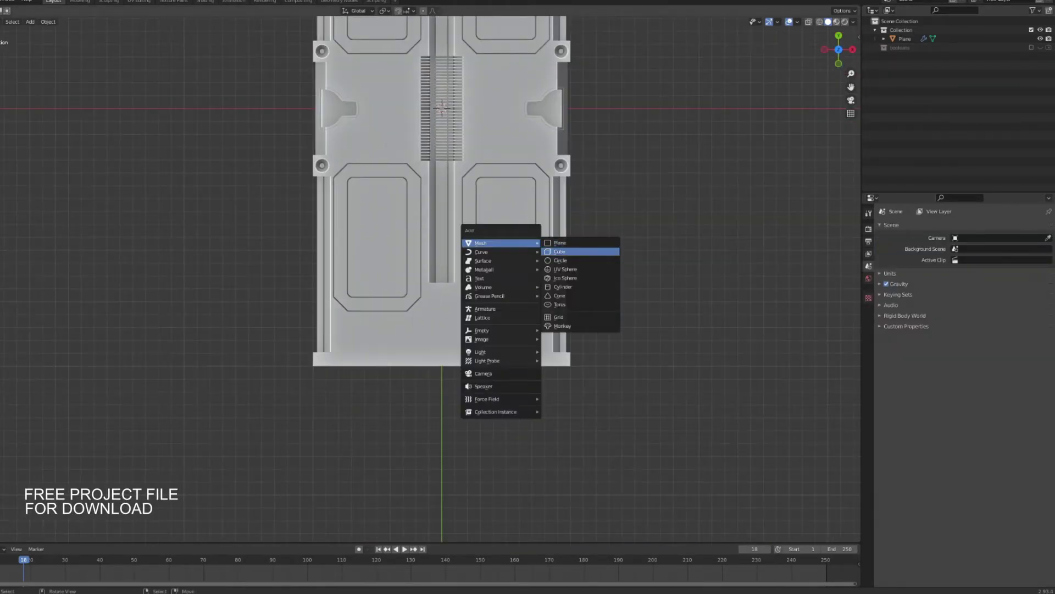
left_click(560, 250)
key("s")
left_click(487, 145)
key("g")
key("y")
left_click(487, 401)
Step: Adjust the block's height along Z so its lower part cuts into the slab's end
middle_click_drag(487, 402, 566, 286)
key("g")
key("z")
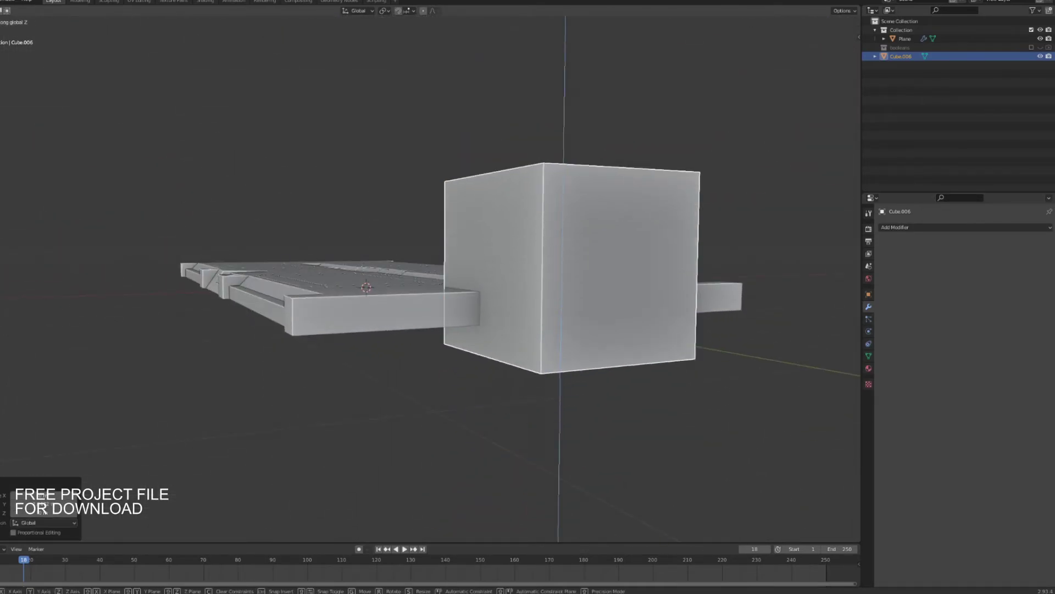
left_click(566, 242)
scroll(566, 242, "up", 3)
middle_click_drag(566, 241, 561, 286)
key("g")
key("z")
left_click(577, 324)
Step: Chamfer the block's lower inner edge in its mesh, and shift the block about 0.075 m along Y
key("Tab")
key("shift+z")
left_click(517, 355)
key("shift+z")
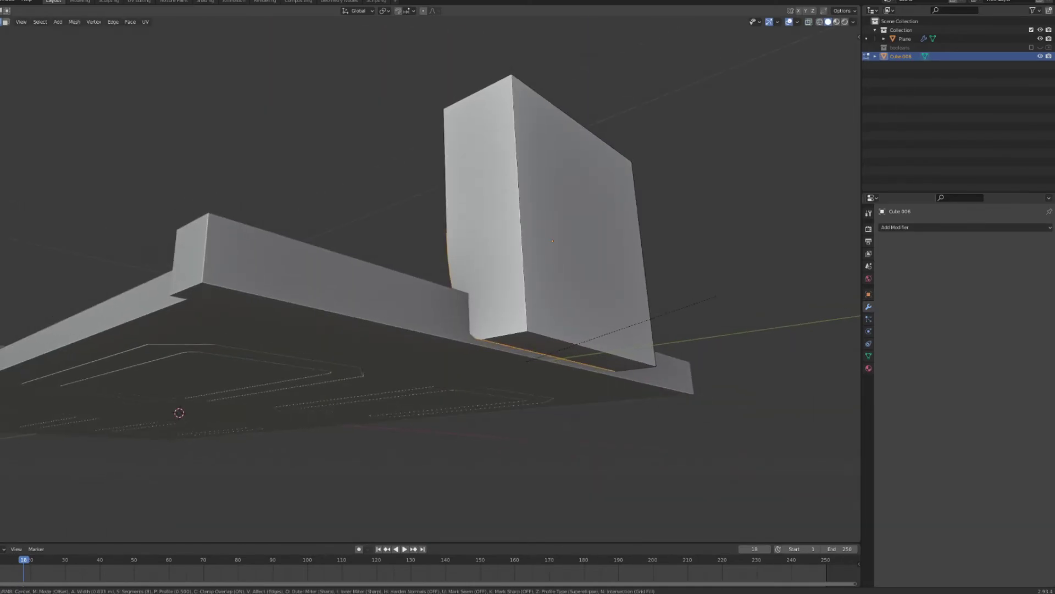
left_click(701, 279)
middle_click_drag(701, 279, 762, 382)
key("Tab")
key("Return")
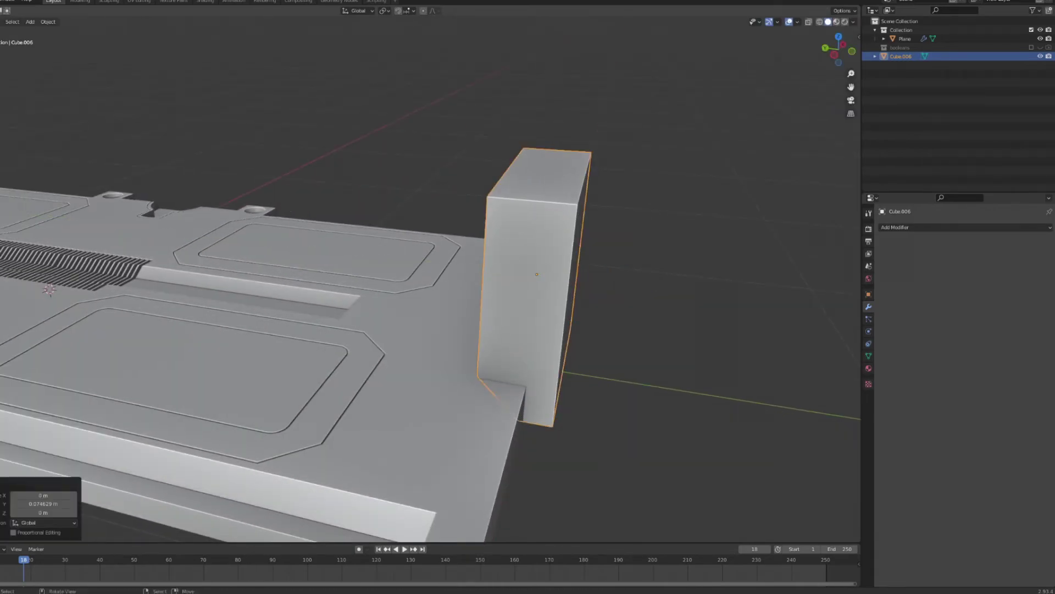
Step: Add a Boolean Difference modifier to the slab with the end block as cutter
middle_click_drag(527, 297, 555, 275)
left_click(905, 39)
left_click(962, 228)
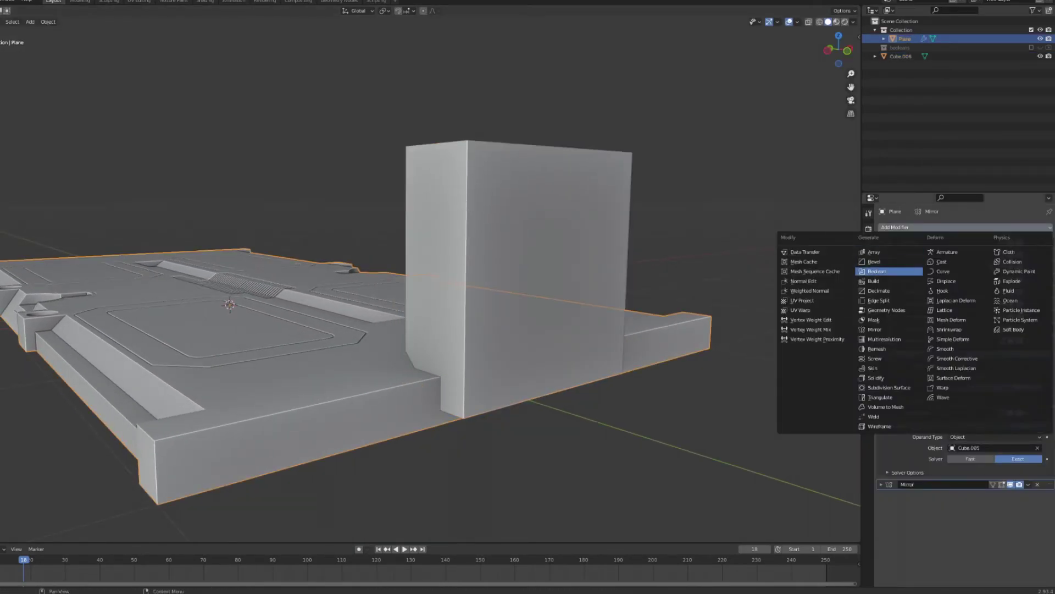
left_click(878, 271)
left_click(519, 175)
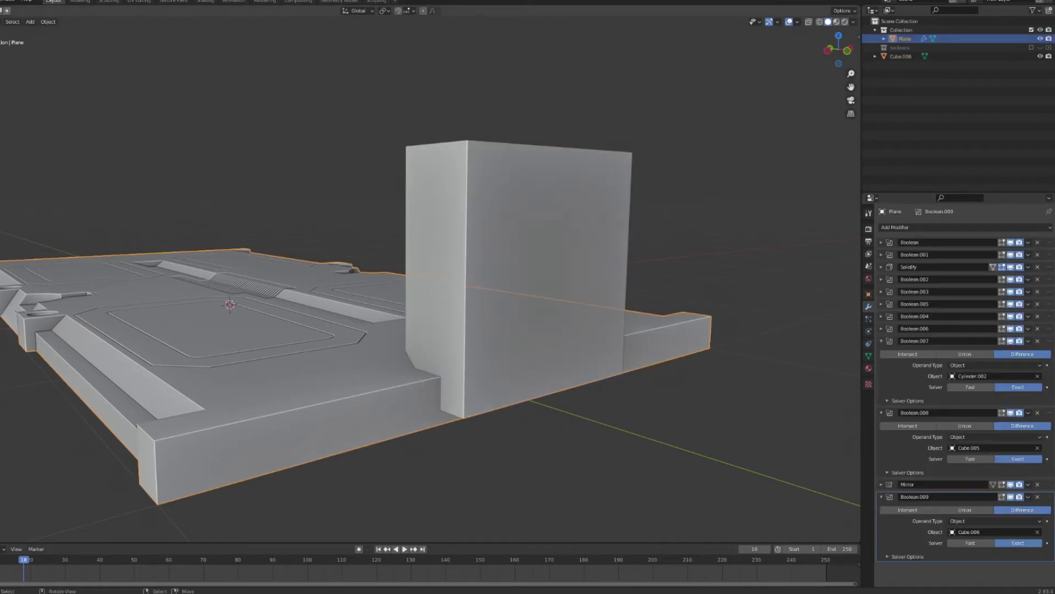
Step: Put the block cutter in the booleans collection and place its Boolean above the slab's Mirror modifier
left_click_drag(901, 56, 900, 48)
left_click_drag(1051, 484, 1050, 497)
middle_click_drag(429, 274, 351, 275)
key("alt+a")
scroll(385, 264, "up", 3)
scroll(385, 264, "down", 1)
Step: Move the block cutter back to the main collection and set its viewport display to Wire
left_click(900, 48)
left_click_drag(909, 109, 901, 30)
key("Escape")
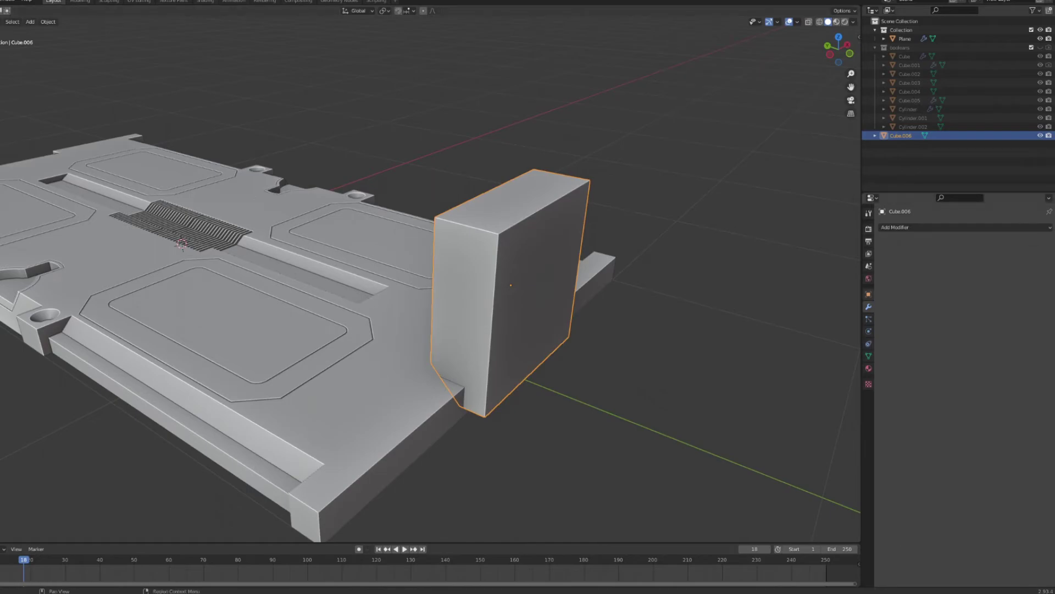
left_click(869, 295)
left_click(995, 527)
Step: Adjust the end notch by moving the block cutter about 0.011 m along Z and farther inward along Y
scroll(511, 286, "up", 1)
key("g")
key("z")
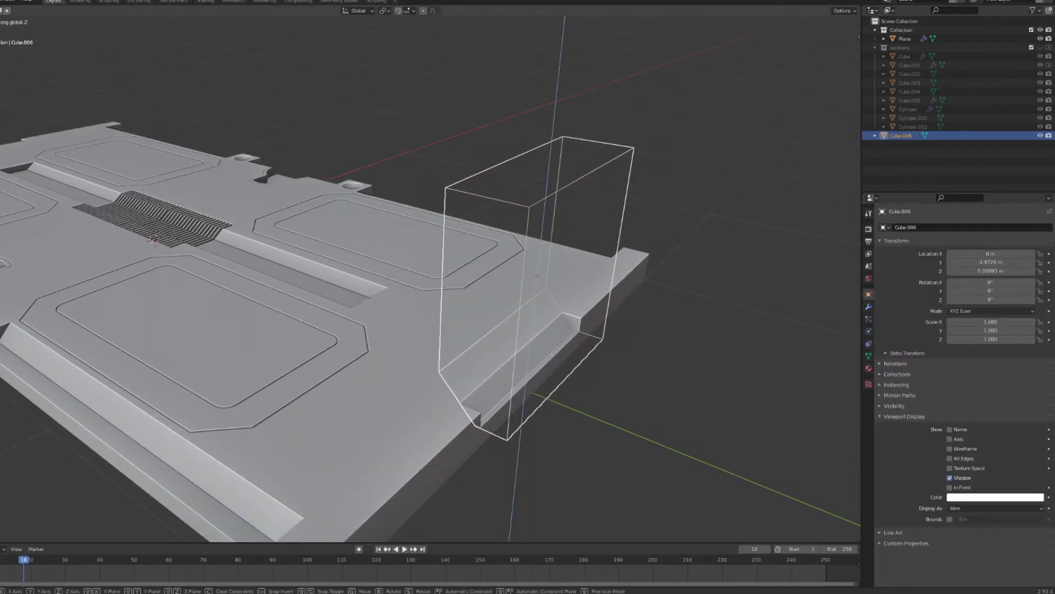
key("Return")
key("g")
key("y")
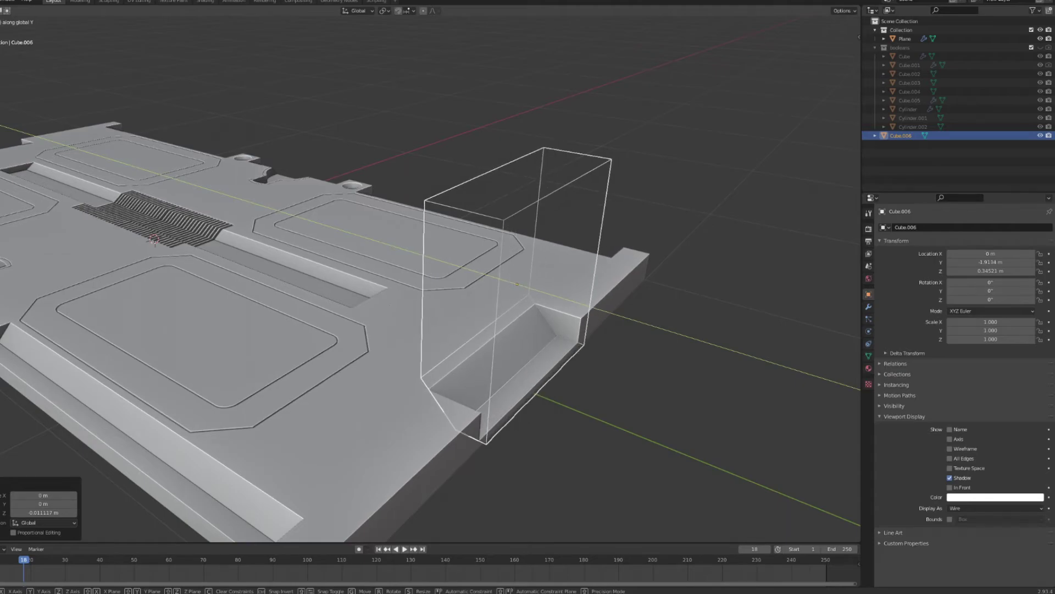
key("Return")
Step: Duplicate the end block cutter and position the copy along Y
key("g")
key("y")
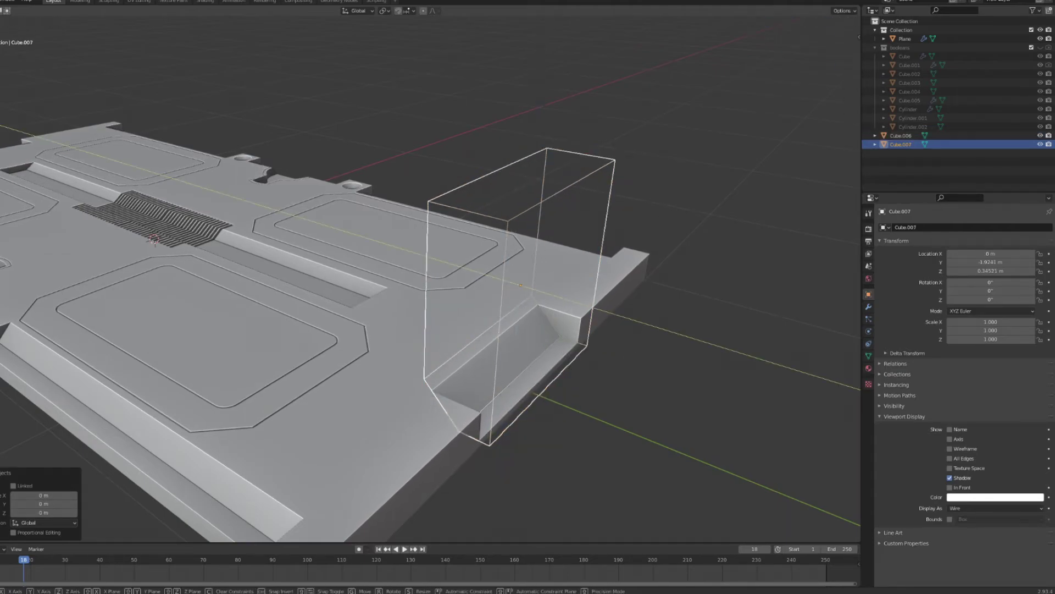
left_click(642, 268)
Step: Add a Boolean Difference modifier to the slab with the duplicated block as cutter
left_click(905, 39)
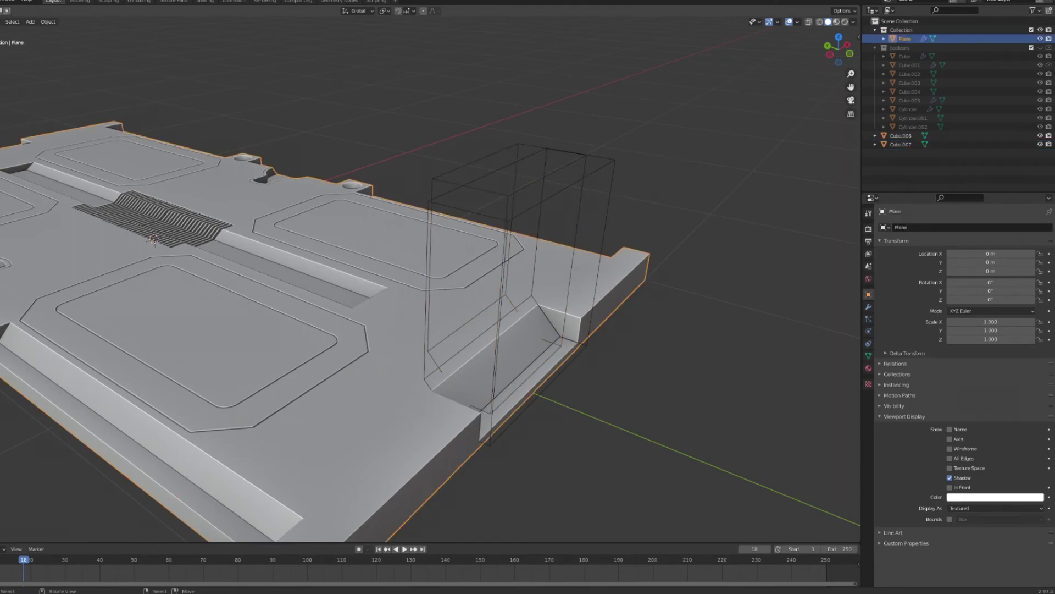
left_click(868, 307)
left_click(901, 227)
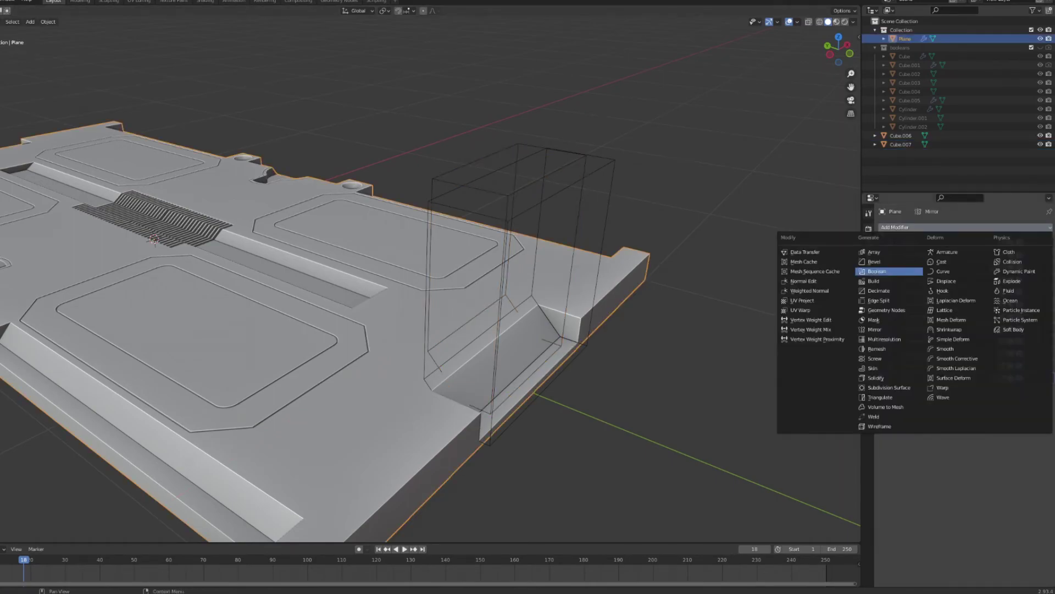
left_click(878, 271)
left_click(567, 174)
middle_click_drag(429, 275, 475, 275)
key("g")
key("x")
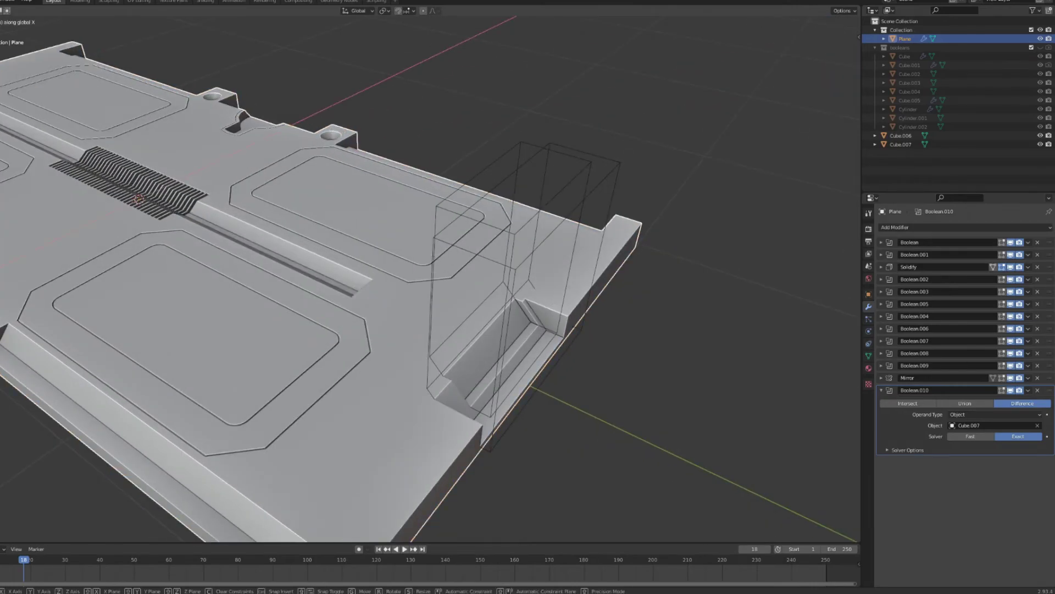
key("Return")
Step: Move the duplicated block cutter along Y to place its cut in the end notch's sloped face
left_click(587, 183)
key("g")
key("y")
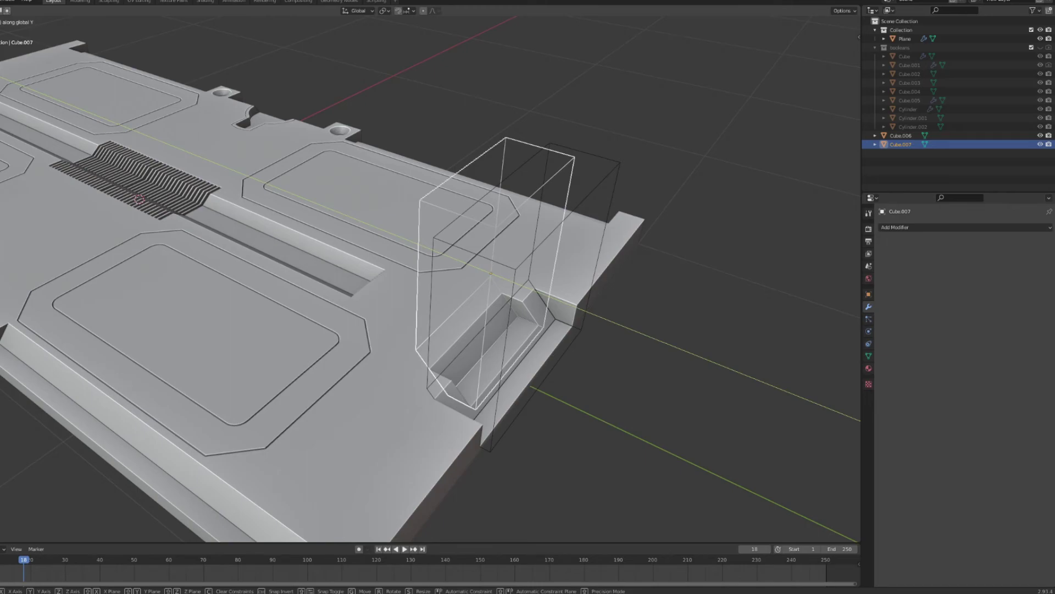
key("Return")
key("shift+d")
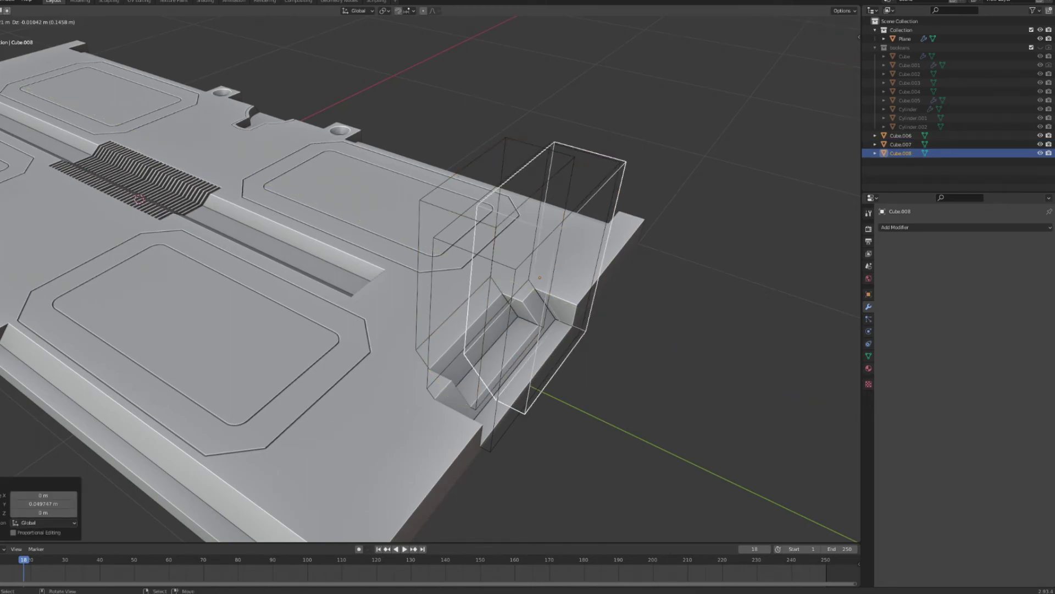
key("Escape")
left_click(583, 298)
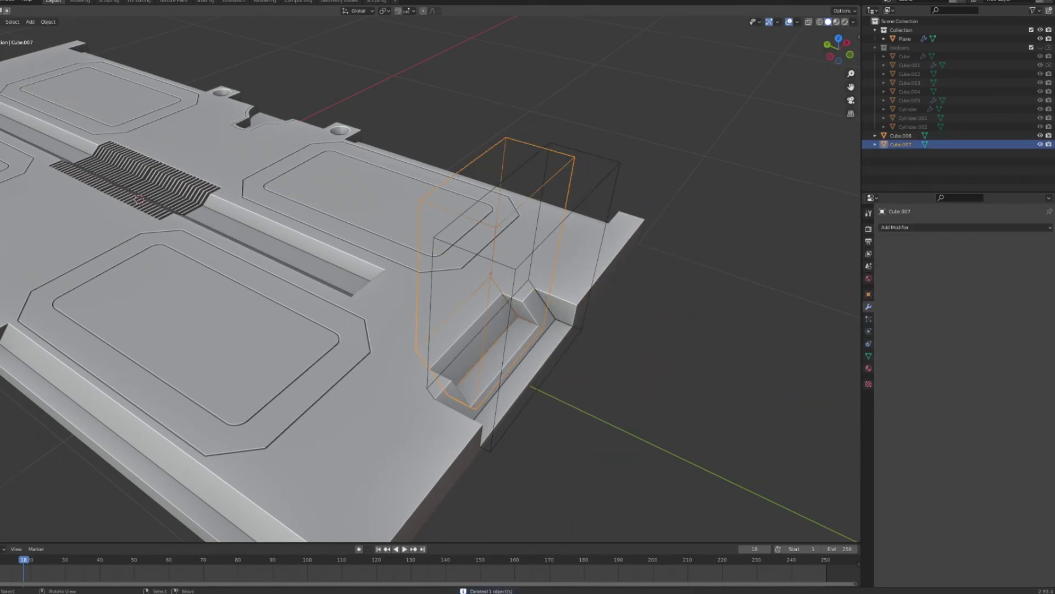
Step: Add a Solidify modifier to the duplicated cutter with Even Thickness and a thickness of 0.005 m
left_click(935, 227)
left_click(876, 377)
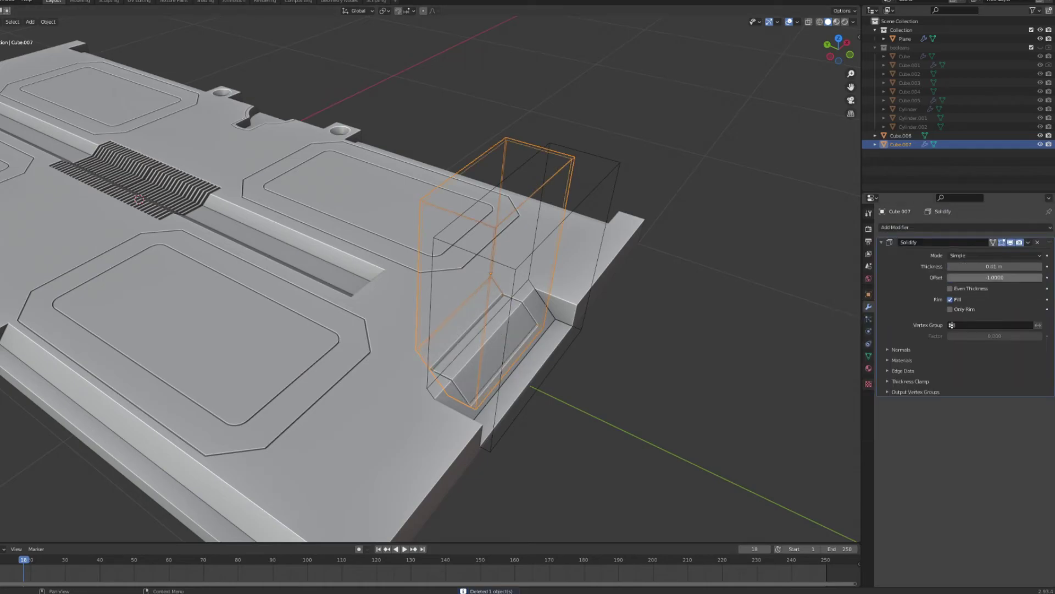
left_click(950, 288)
scroll(528, 308, "up", 3)
middle_click_drag(527, 308, 467, 307)
middle_click_drag(472, 352, 462, 236, "shift")
scroll(461, 236, "up", 1)
left_click(984, 266)
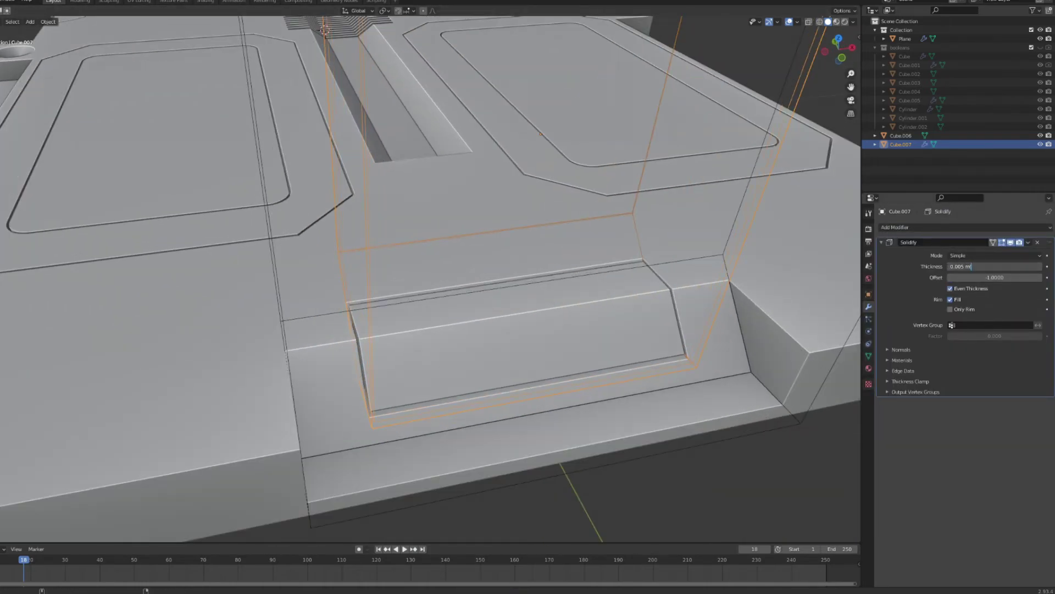
Step: Shift the solidified cutter along Y to adjust the panel line in the end notch
scroll(429, 275, "up", 3)
key("g")
key("y")
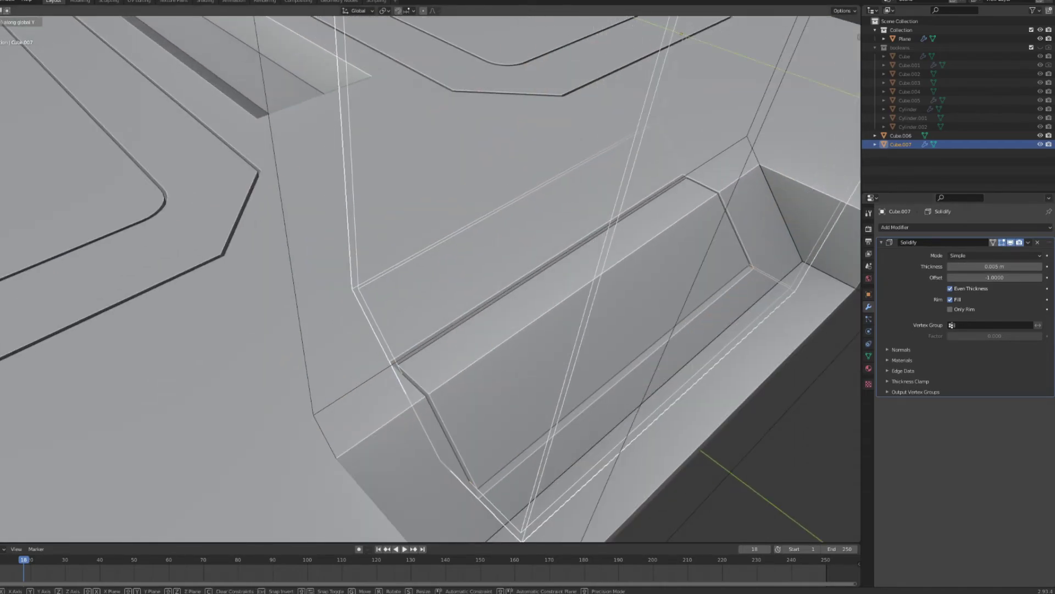
key("Return")
scroll(429, 274, "down", 5)
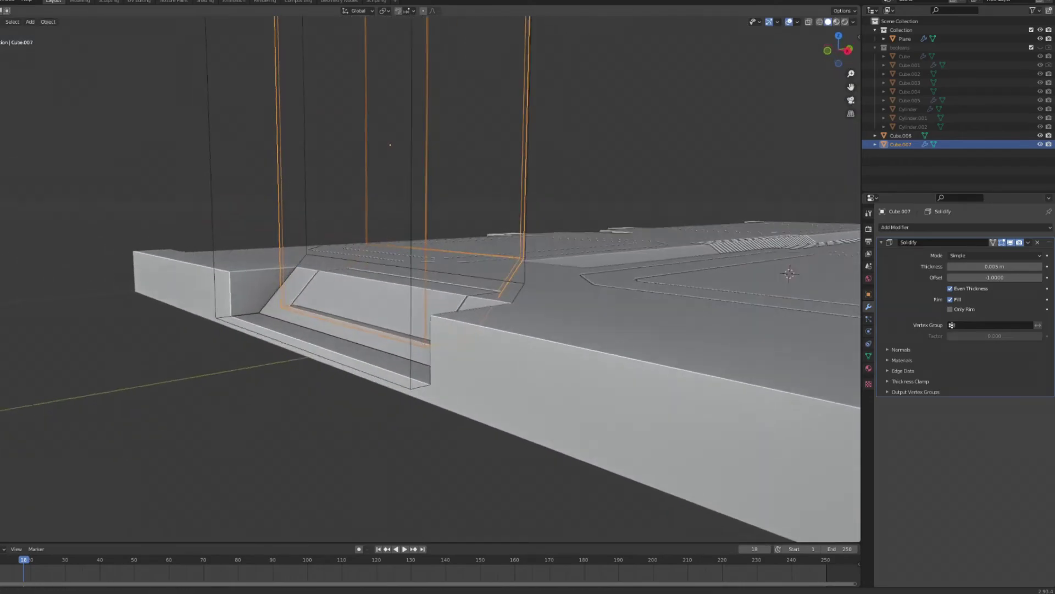
middle_click_drag(429, 220, 428, 330)
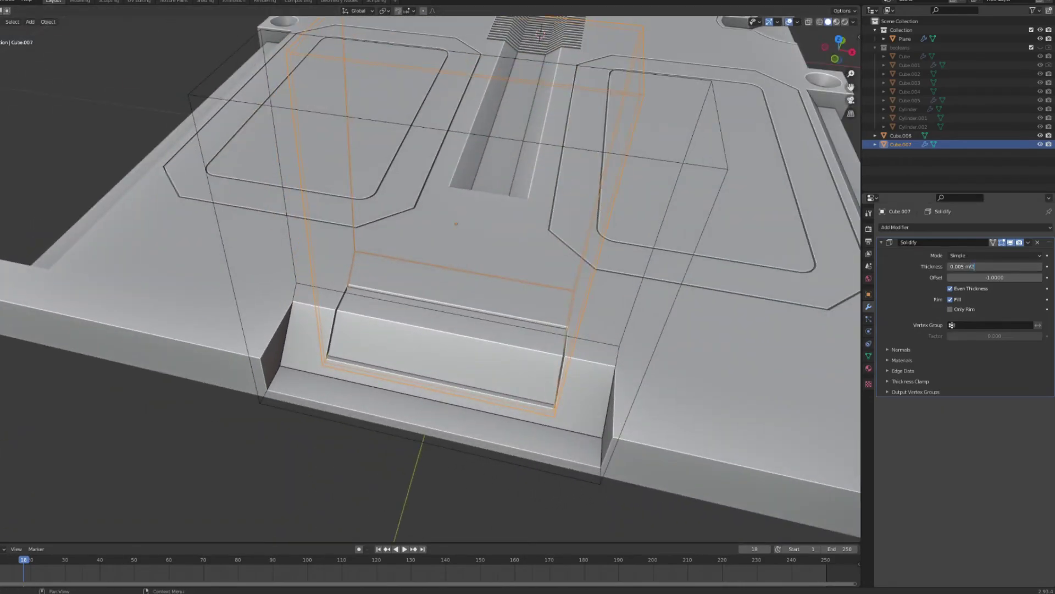
Step: Move the two new end-notch cutters into the booleans collection and exclude that collection from the scene view
scroll(430, 279, "down", 4)
key("alt+a")
middle_click_drag(429, 275, 495, 308)
left_click_drag(898, 133, 897, 133)
left_click_drag(900, 136, 907, 92)
left_click(1031, 48)
Step: Examine the finished slab and its cuts from several angles and distances
scroll(430, 280, "down", 1)
middle_click_drag(395, 275, 638, 291)
scroll(431, 279, "down", 4)
scroll(430, 279, "up", 6)
scroll(431, 279, "down", 5)
middle_click_drag(549, 297, 407, 258)
scroll(430, 280, "up", 3)
middle_click_drag(351, 220, 440, 313, "shift")
Step: Duplicate the slab in place with its modifier stack and hide the original slab
left_click(440, 313)
left_click(881, 390)
scroll(431, 279, "down", 3)
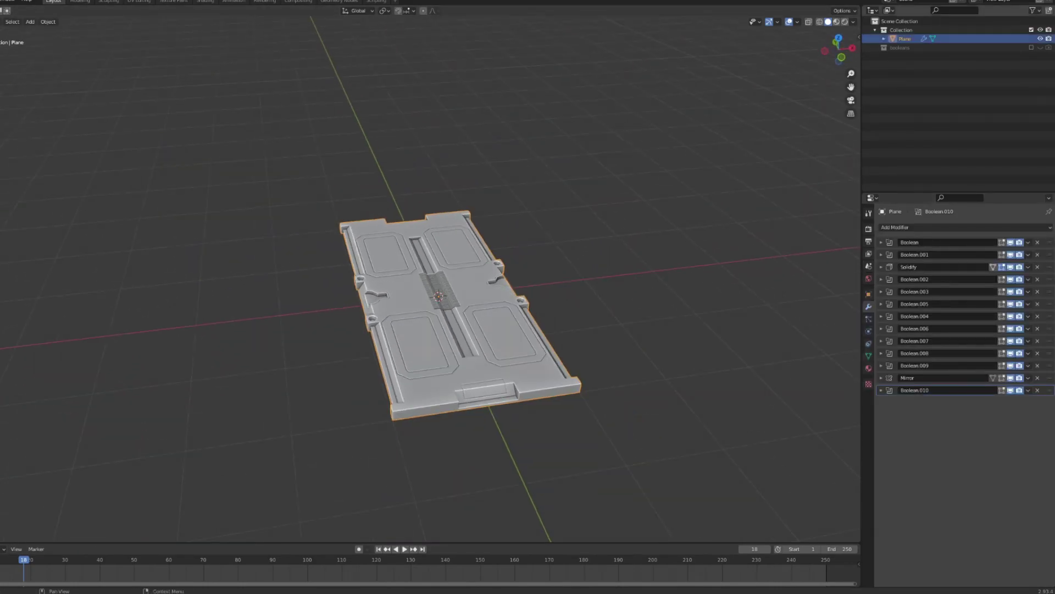
key("shift+d")
key("Escape")
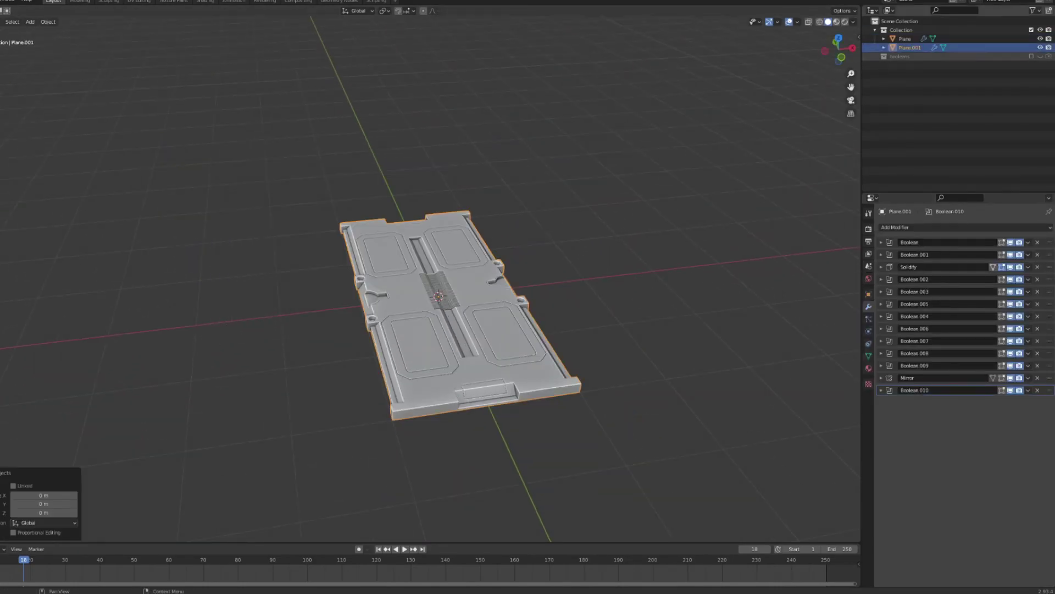
scroll(431, 279, "up", 4)
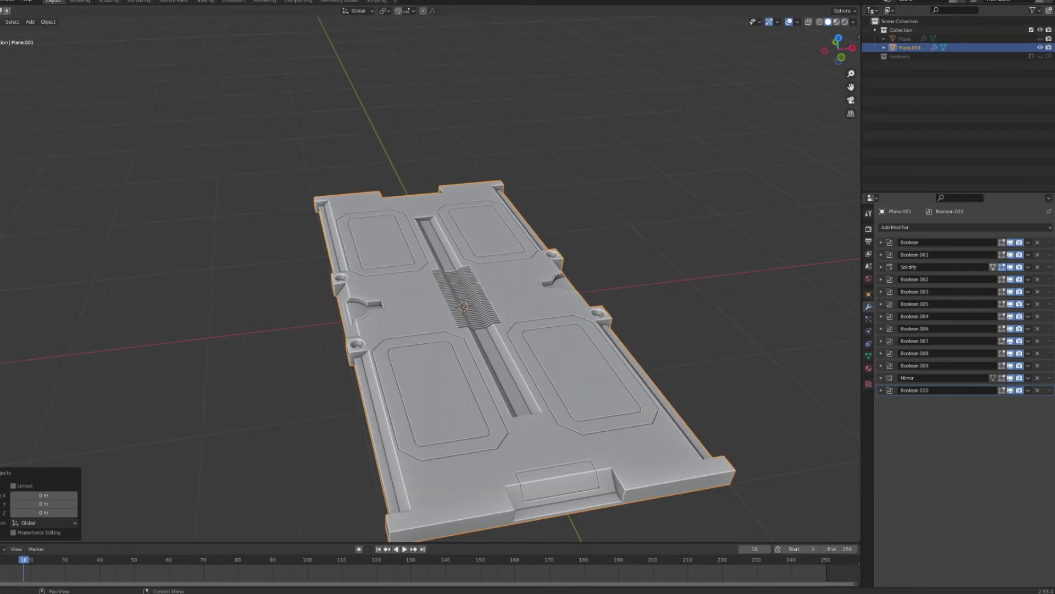
Step: Convert the duplicated slab to a mesh so that its Boolean, Solidify and Mirror modifiers are baked in
key("F3")
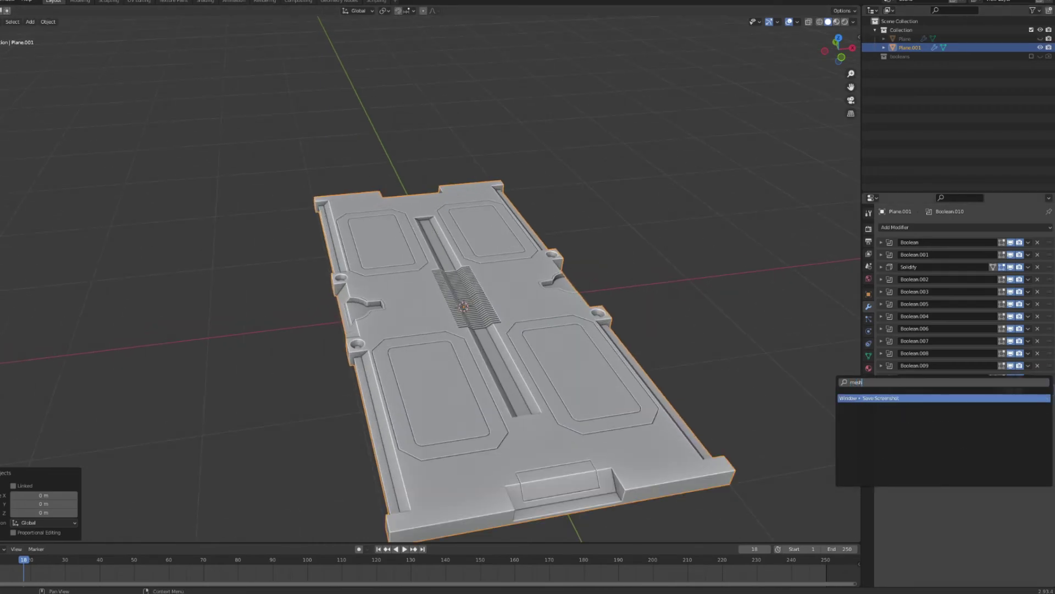
key("F3")
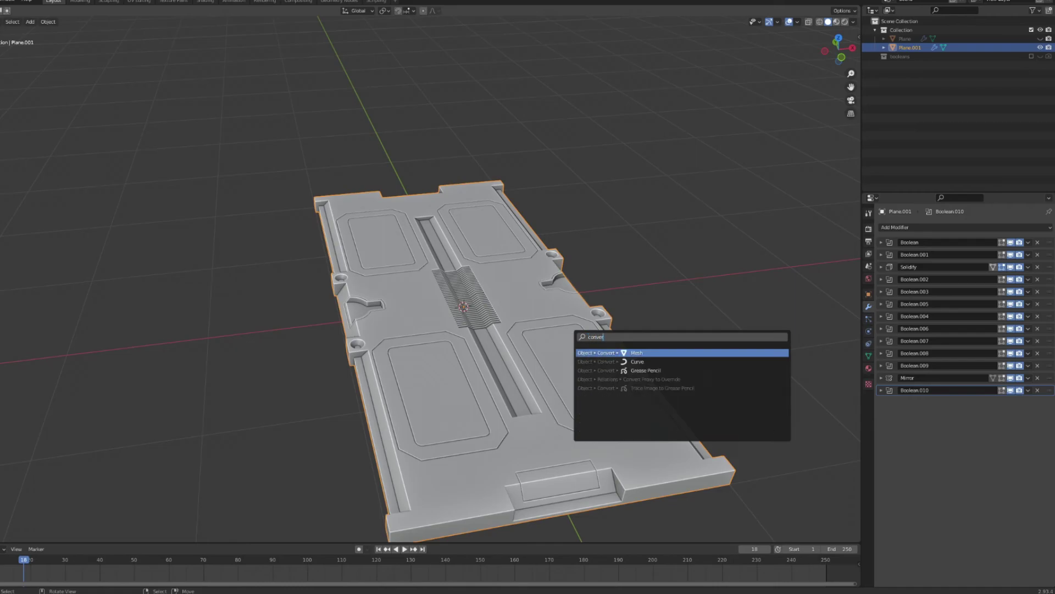
key("Return")
Step: Select the entire geometry of the converted slab and merge its overlapping vertices by distance
key("Tab")
scroll(527, 352, "up", 2)
middle_click_drag(538, 417, 495, 269, "shift")
key("a")
key("w")
mouse_move(538, 363)
left_click(633, 394)
key("Tab")
Step: Add a Decimate modifier to the converted slab and set it to Planar mode
left_click(901, 227)
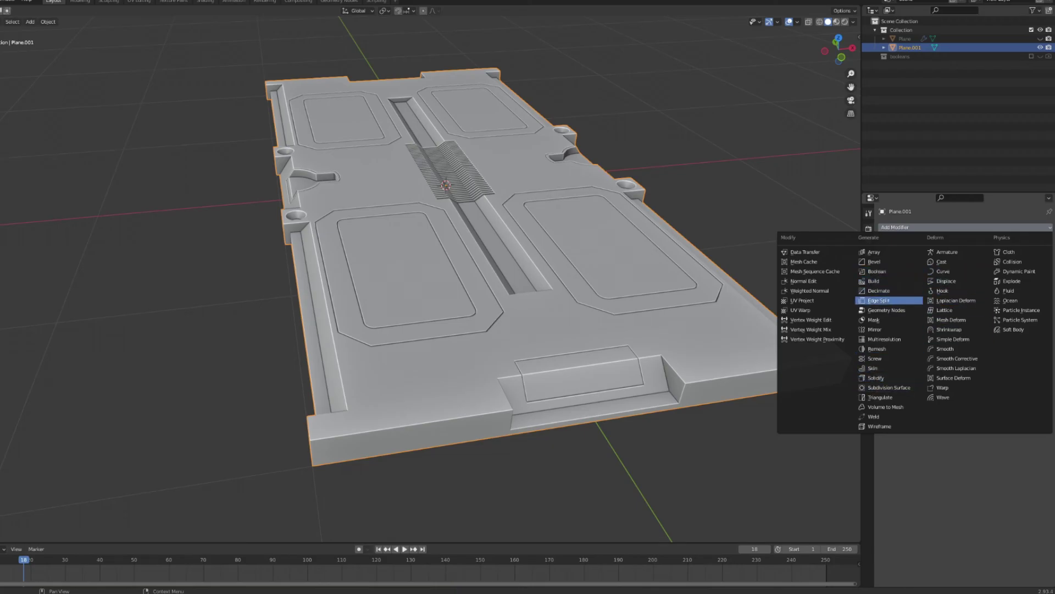
left_click(880, 290)
key("alt+a")
middle_click_drag(484, 264, 671, 247)
middle_click_drag(384, 352, 440, 244, "shift")
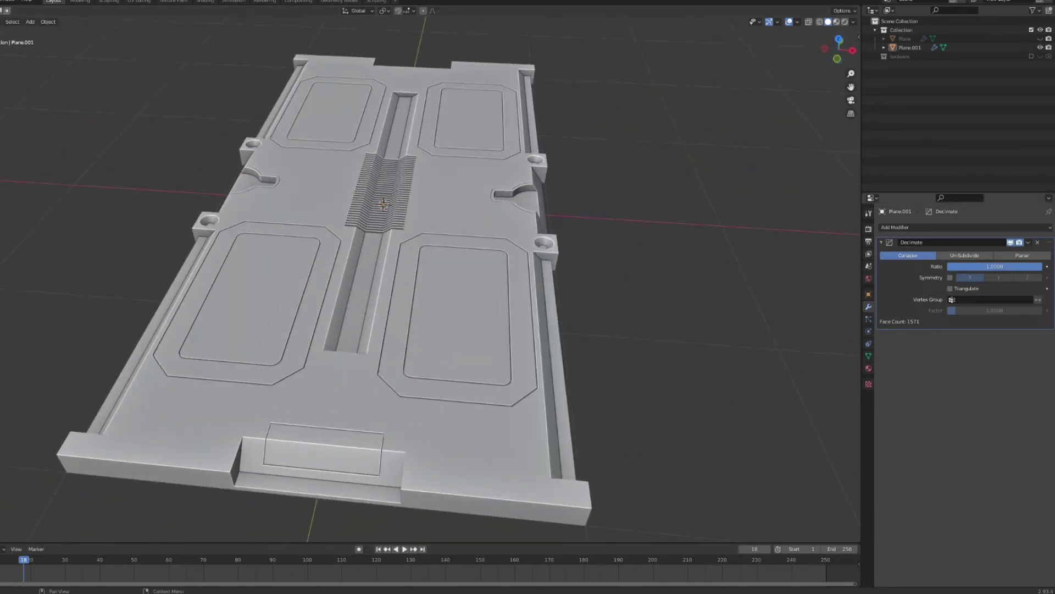
left_click(1023, 256)
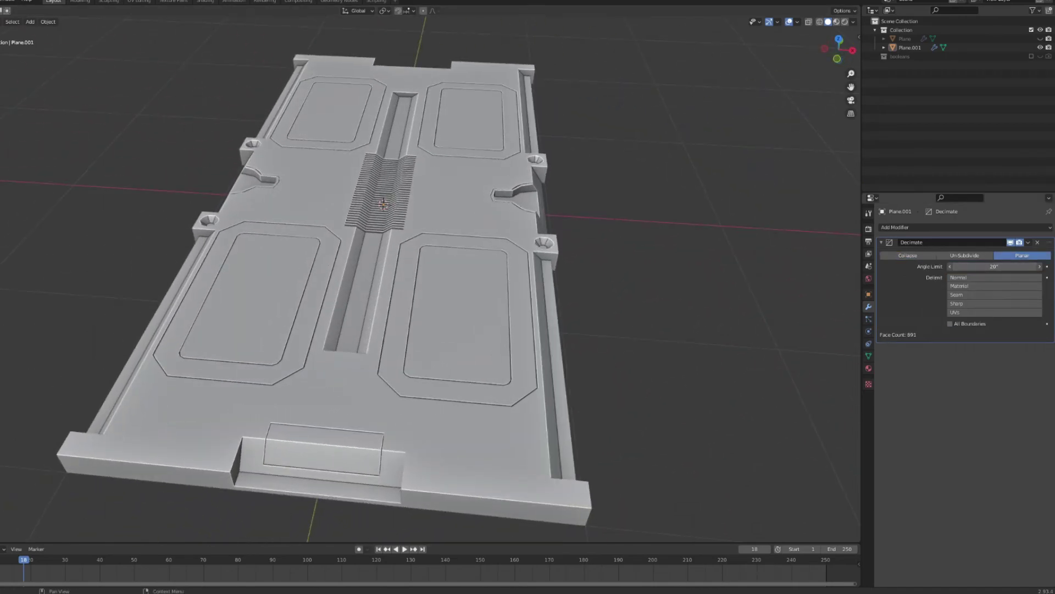
Step: Adjust the Decimate modifier's angle limit and apply the modifier to the converted slab
left_click_drag(994, 267, 984, 266)
key("ctrl+a")
key("Tab")
key("Tab")
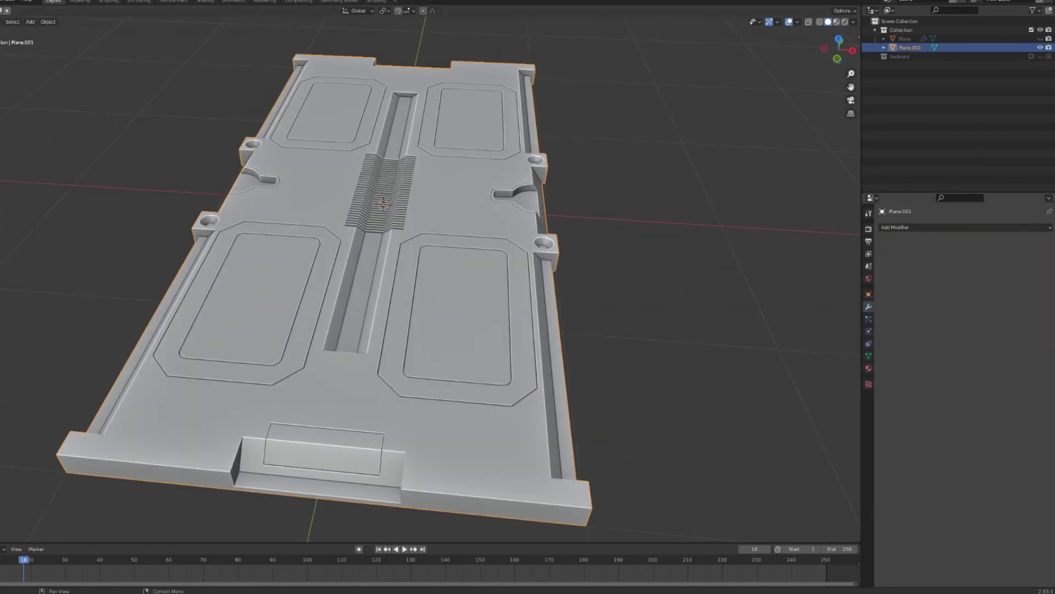
Step: Add an Array modifier to the slab that repeats it along X with a count of 3
left_click(914, 227)
left_click(889, 252)
middle_click_drag(440, 275, 528, 258)
scroll(430, 275, "down", 6)
middle_click_drag(431, 275, 418, 209)
scroll(418, 209, "down", 3)
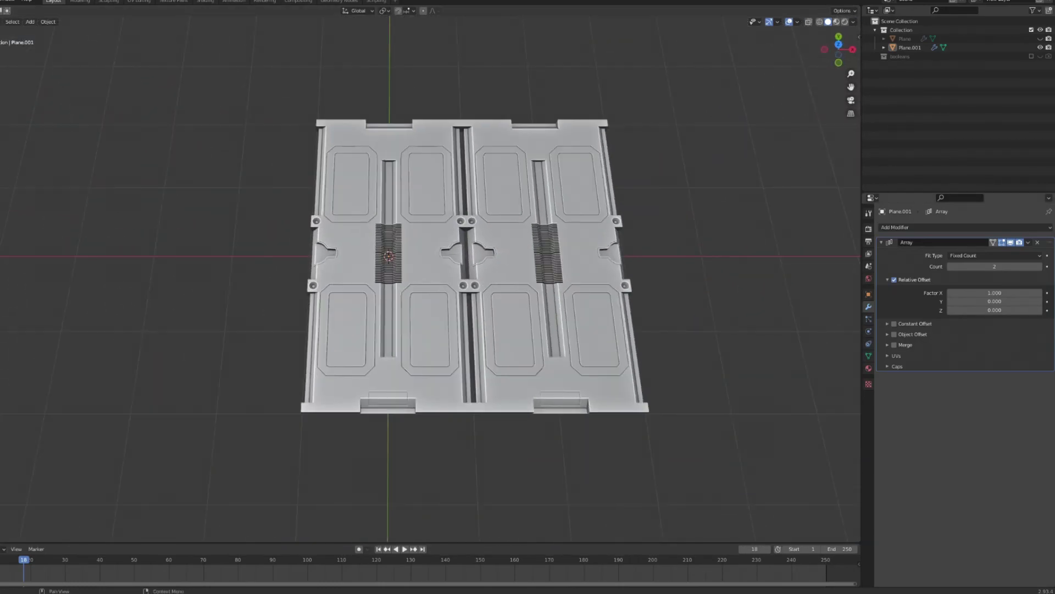
left_click(1039, 266)
Step: Add a second Array modifier to the slab with relative offset factors X 0 and Y 1
left_click(966, 227)
left_click(882, 249)
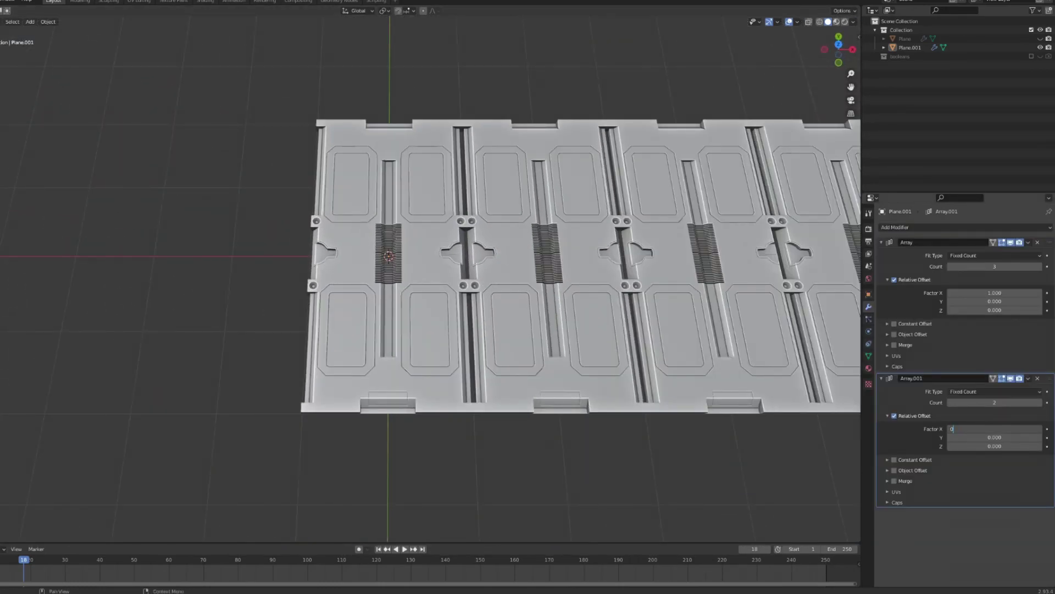
key("Tab")
type("1")
key("Return")
scroll(430, 275, "up", 3)
middle_click_drag(430, 275, 520, 254)
scroll(643, 244, "down", 3)
scroll(429, 275, "down", 3)
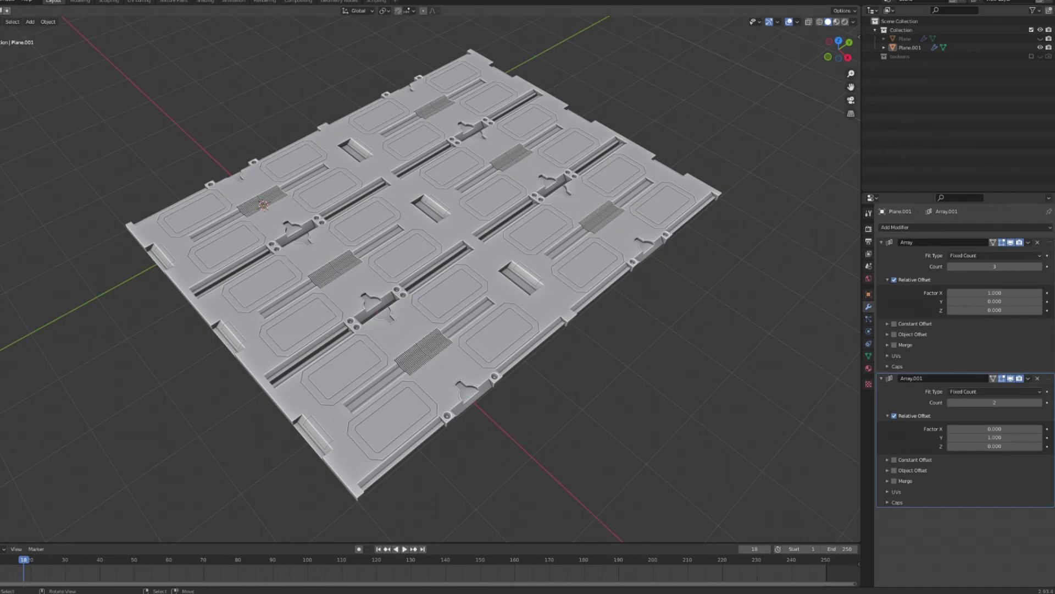